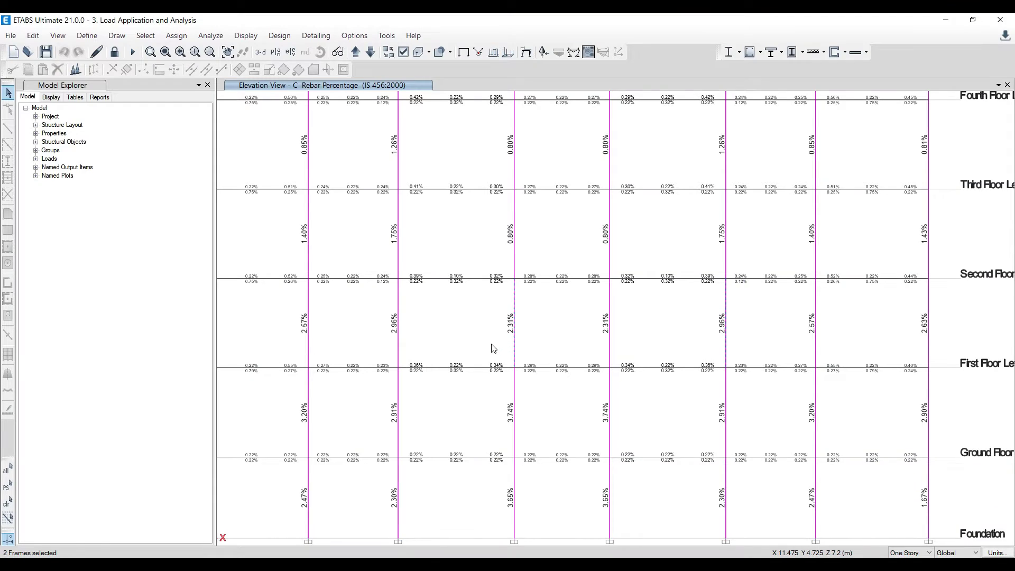
Step: Fit elevation C in the window, then switch to a 3-D view of the whole building
scroll(489, 347, "down", 2)
scroll(509, 310, "up", 1)
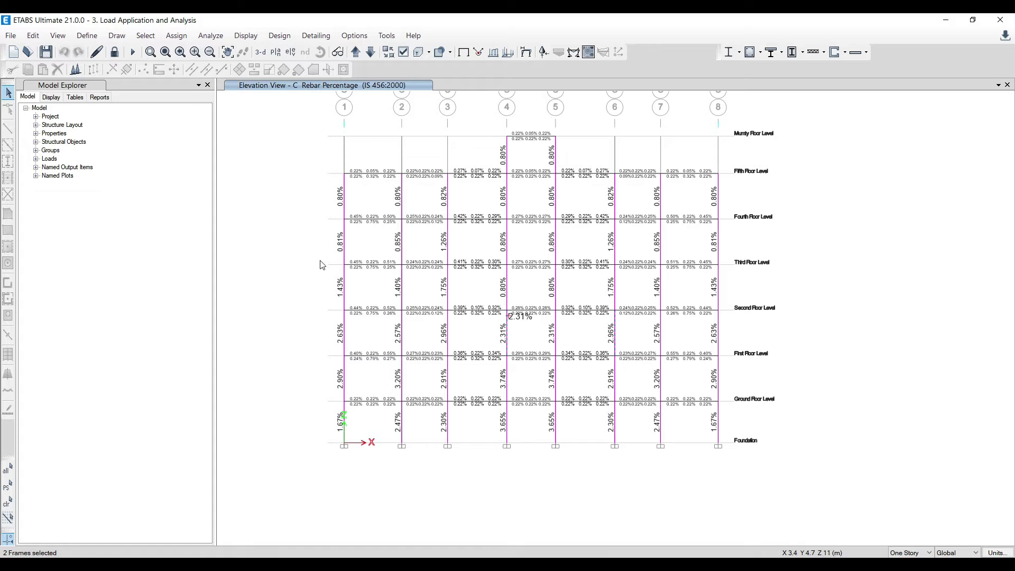
key("F4")
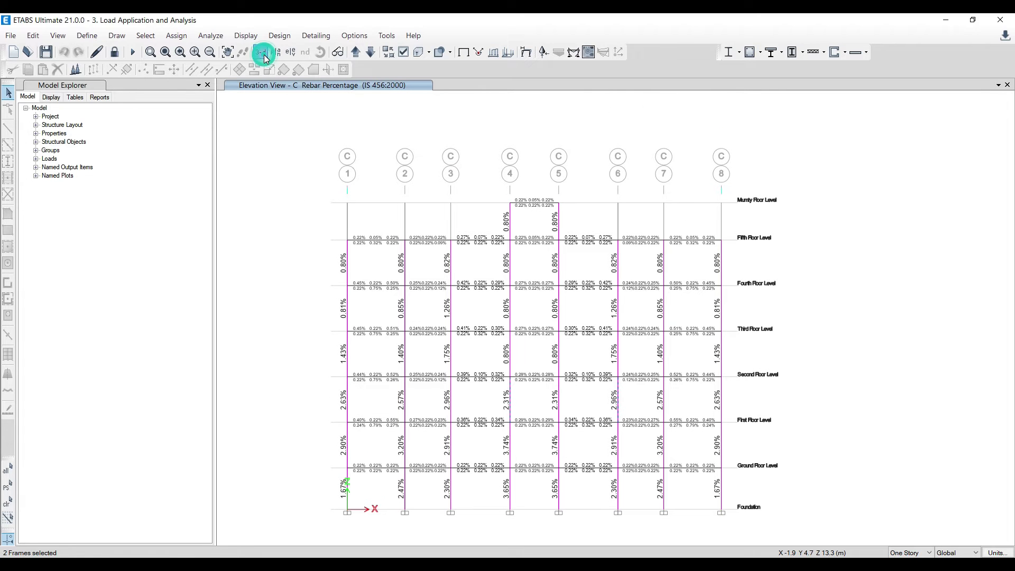
left_click(262, 54)
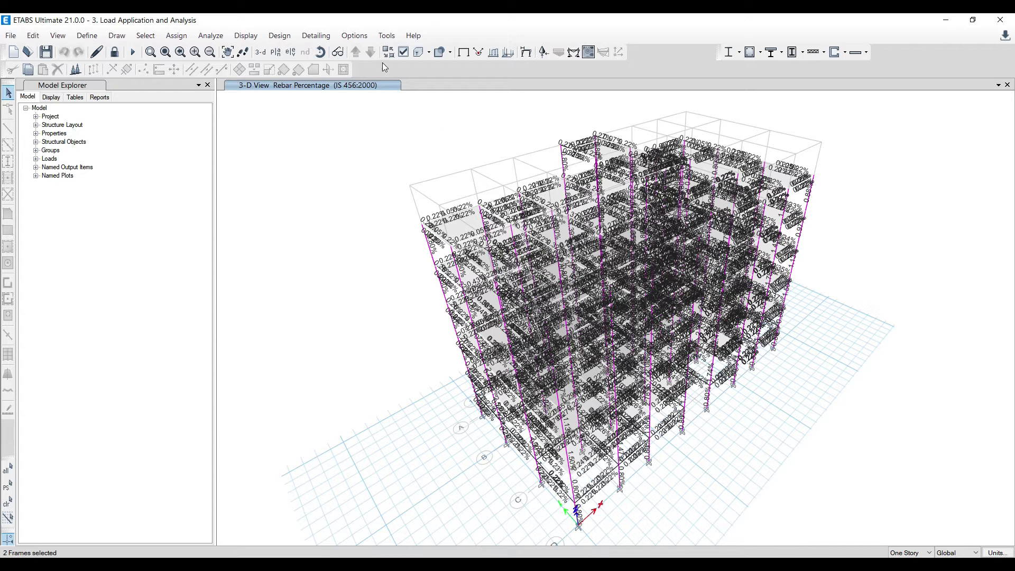
left_click(463, 52)
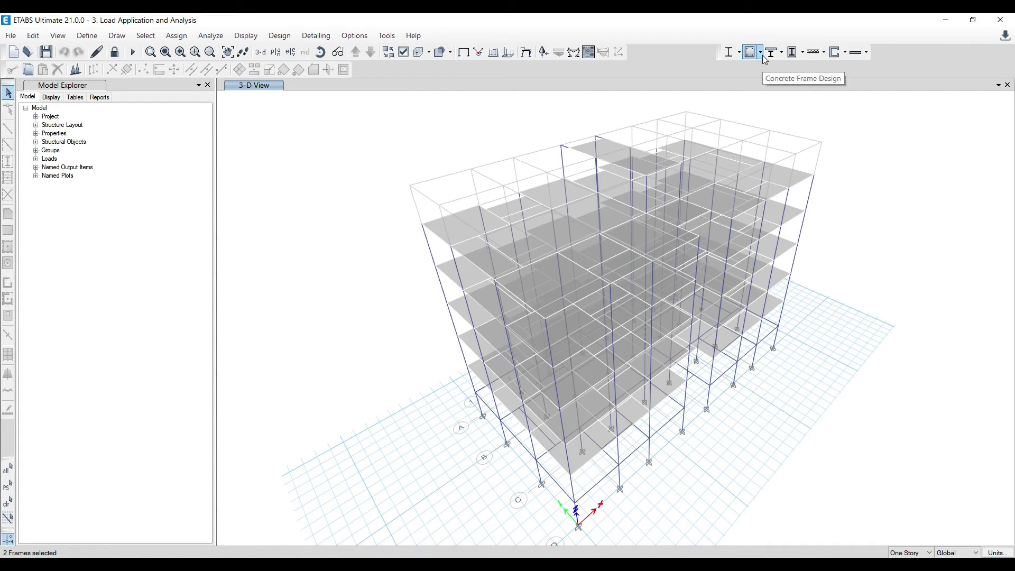
left_click(279, 35)
mouse_move(295, 77)
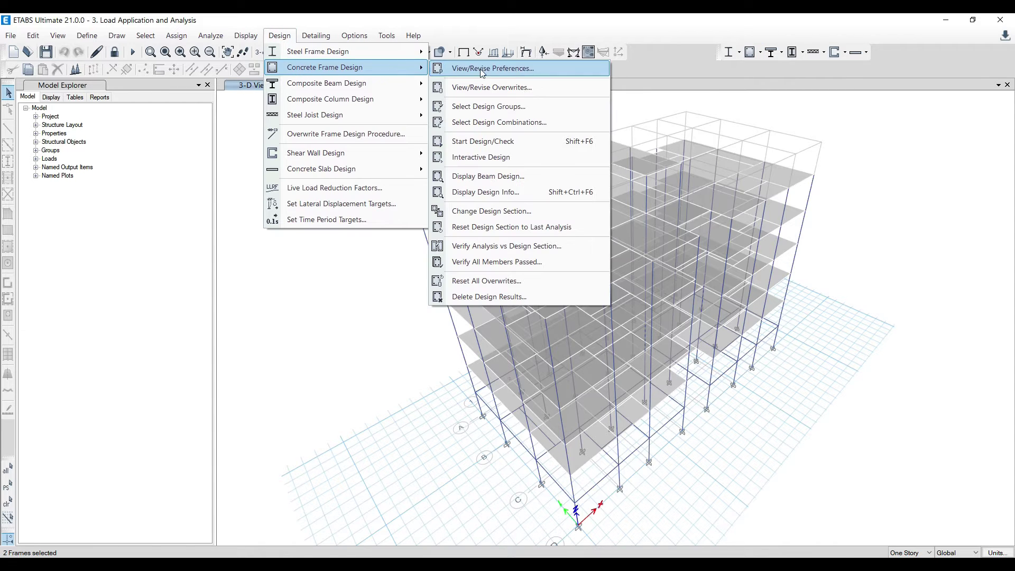
left_click(511, 194)
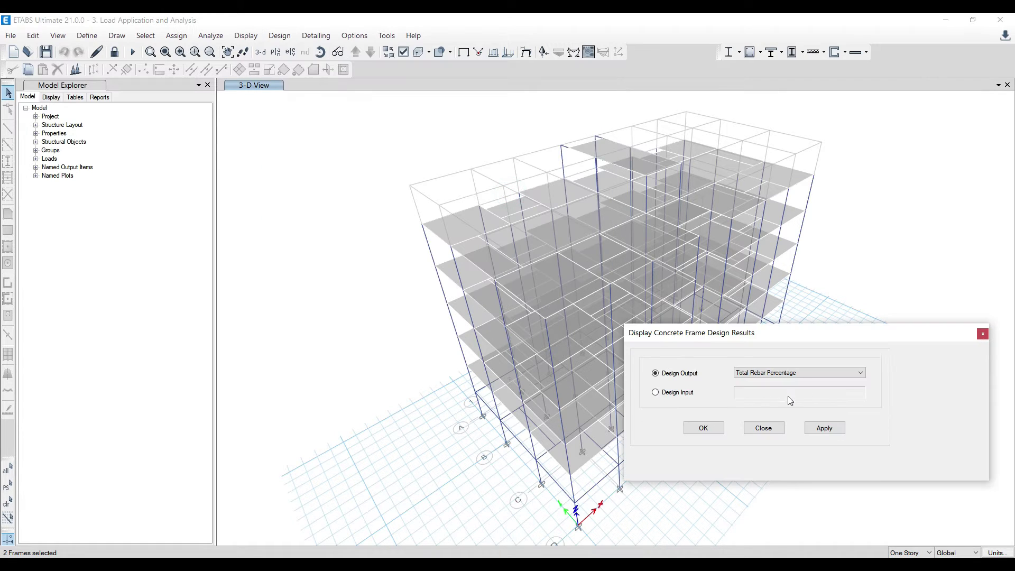
left_click_drag(793, 337, 465, 179)
left_click(497, 215)
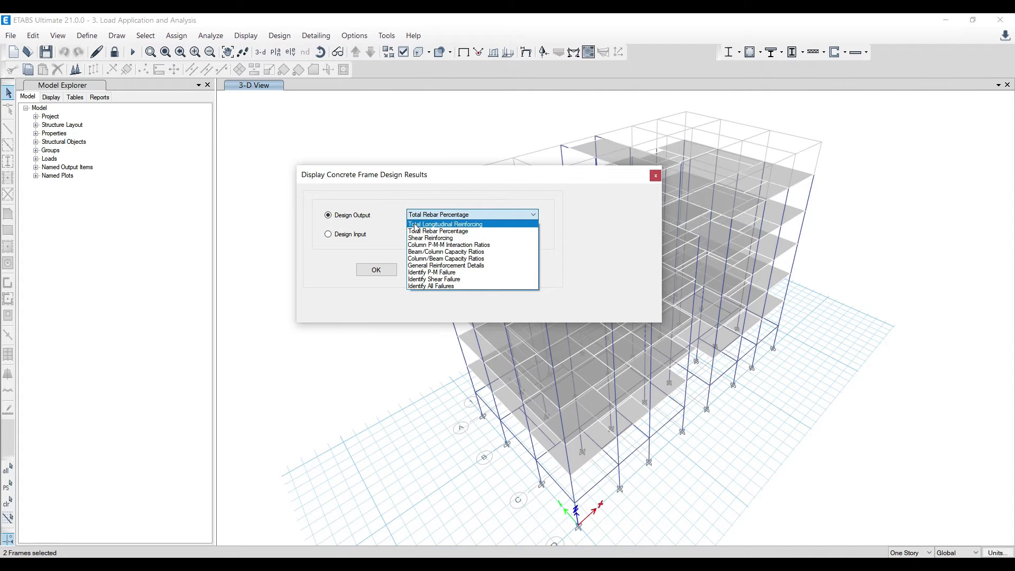
left_click(453, 232)
left_click(497, 275)
left_click(373, 270)
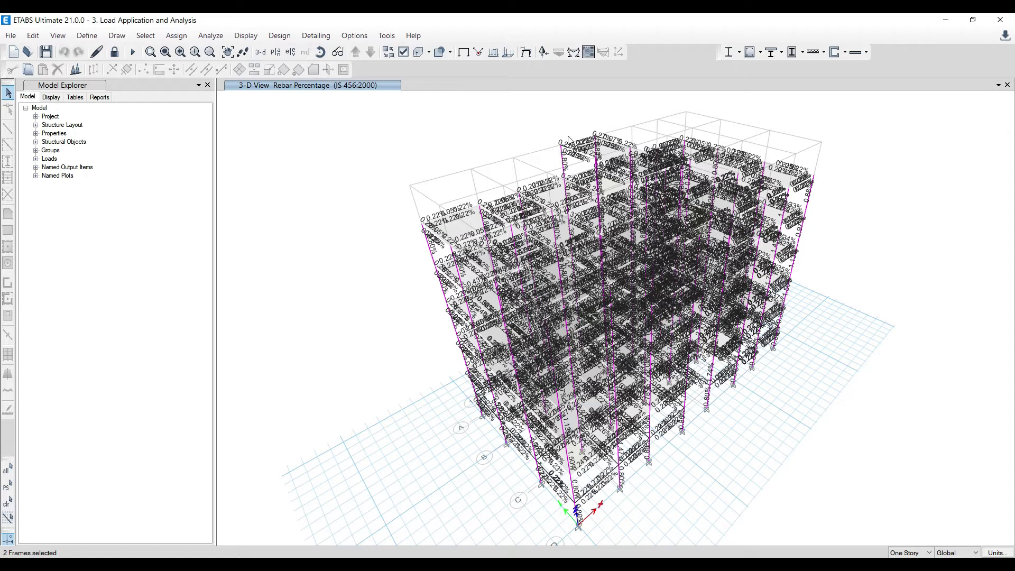
Step: Show the Fourth Floor Level plan view with rebar percentages and reposition it
left_click(275, 52)
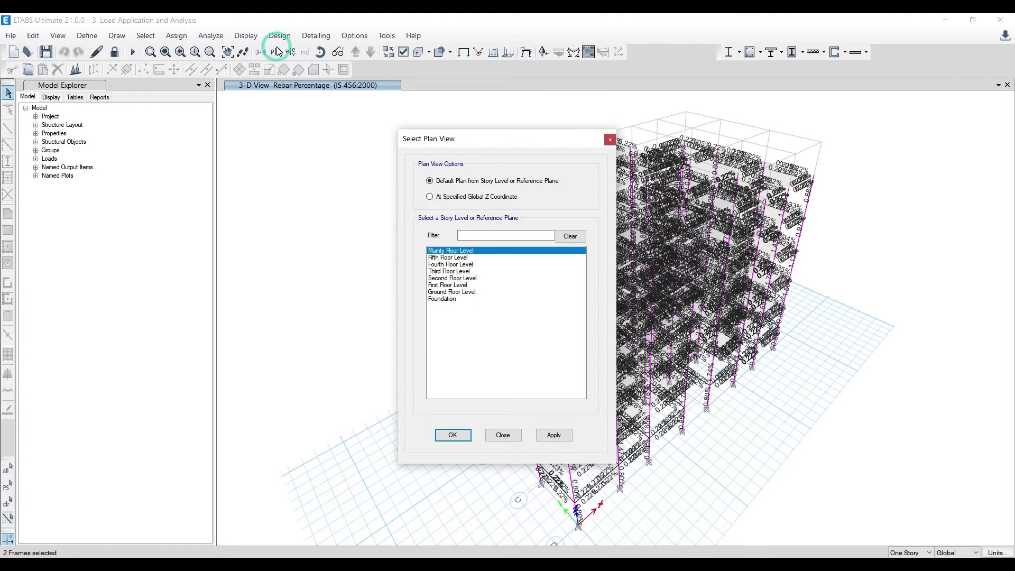
left_click(455, 264)
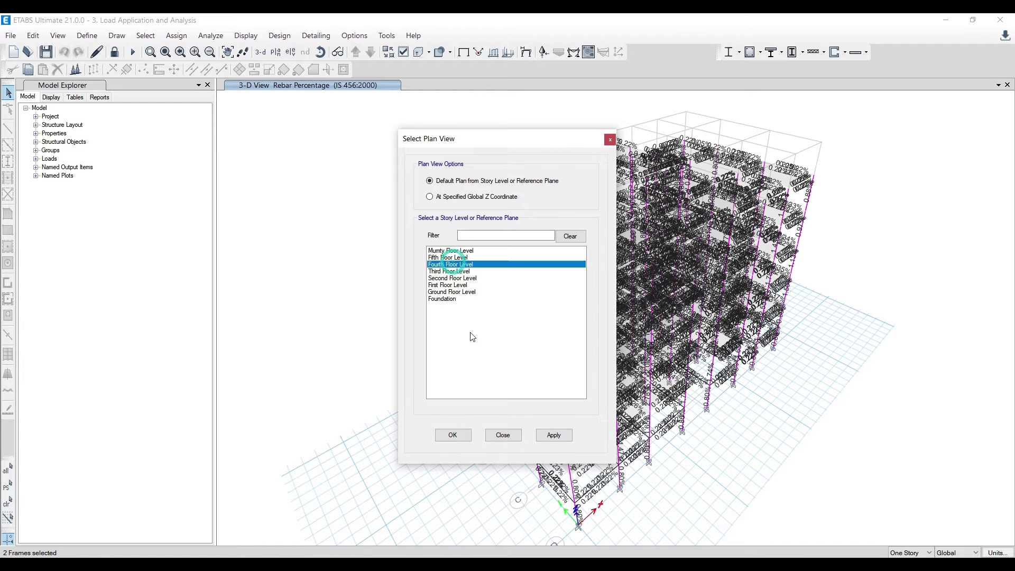
left_click(566, 435)
left_click(461, 439)
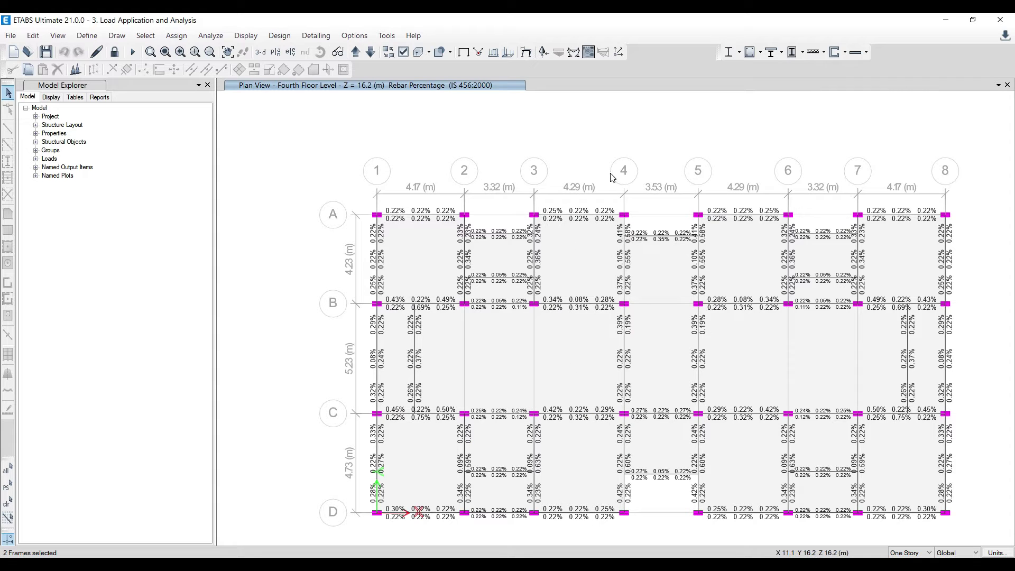
left_click_drag(581, 167, 489, 142)
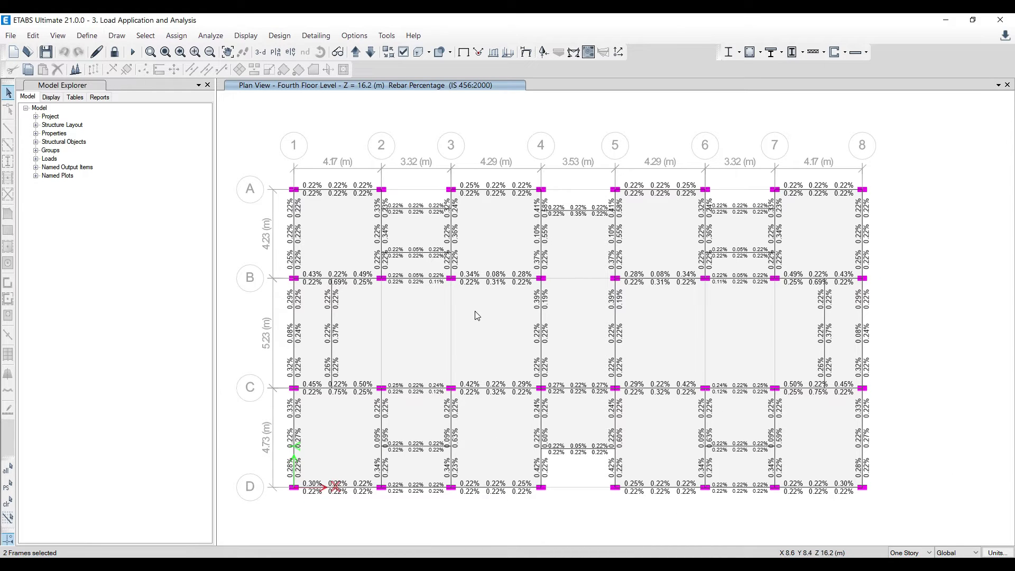
Step: Verify that all concrete frame members passed design
left_click(759, 54)
left_click(796, 264)
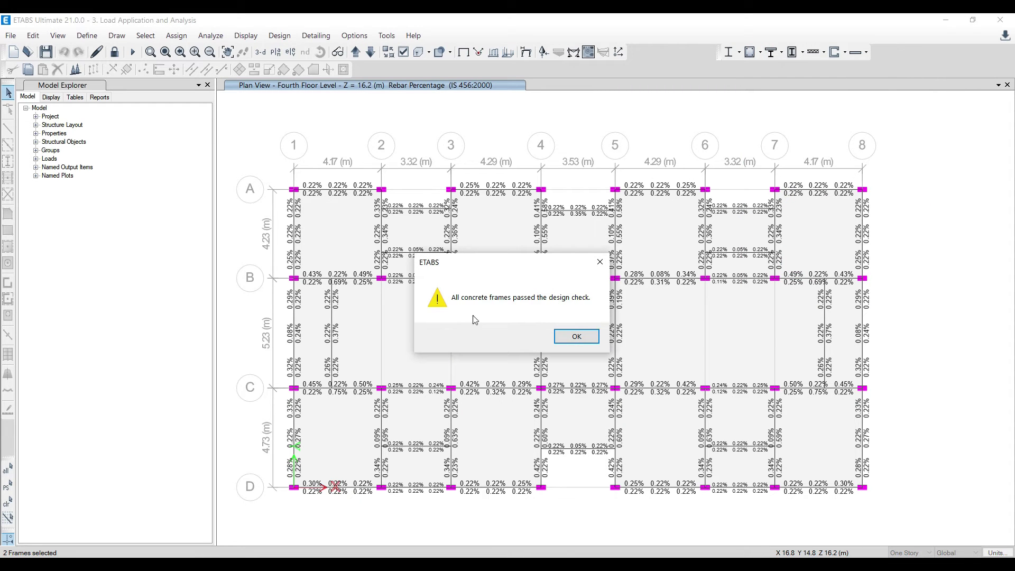
left_click(578, 337)
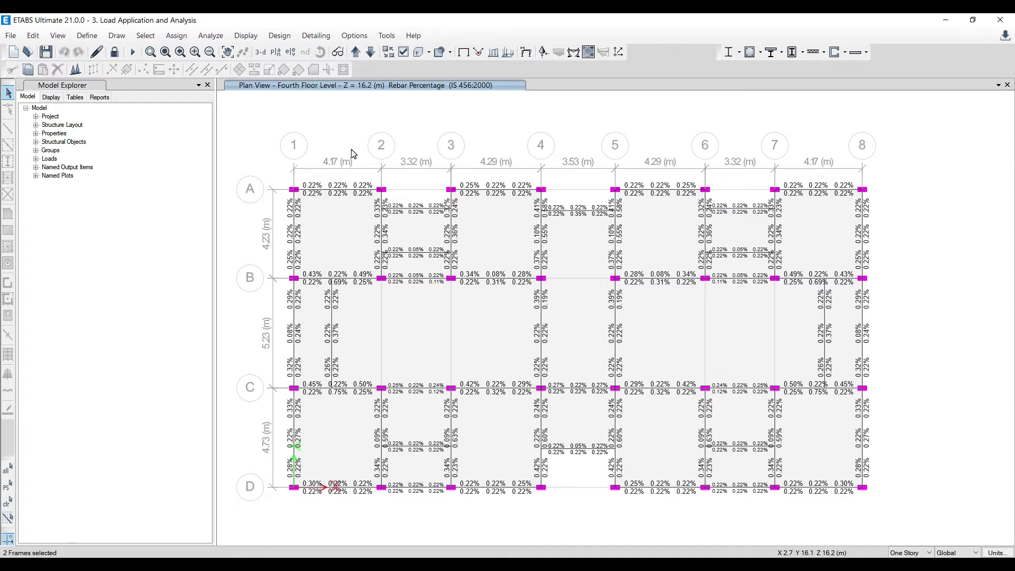
Step: Display the grid line C elevation and zoom in on its rebar percentages
left_click(293, 57)
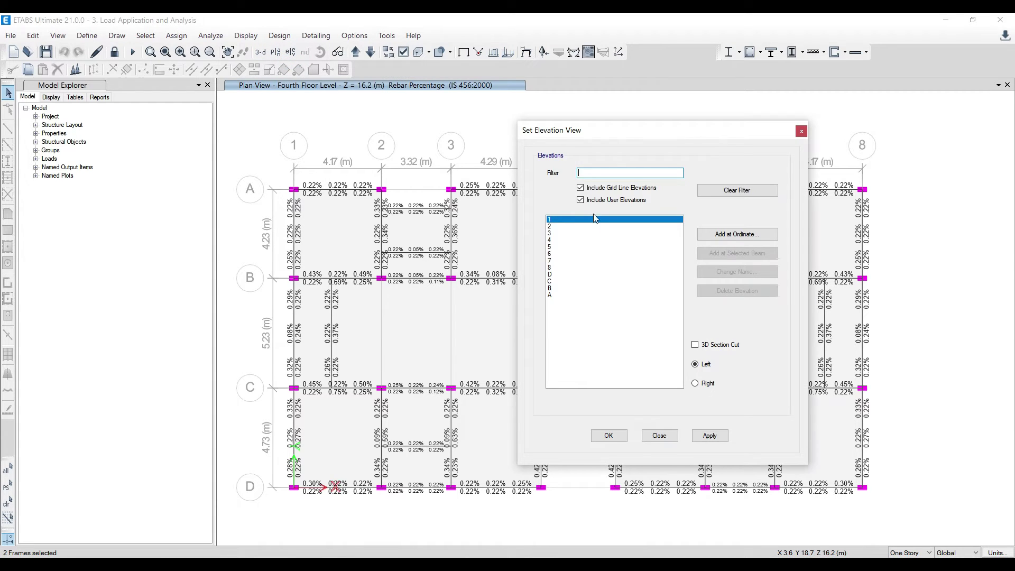
left_click(563, 281)
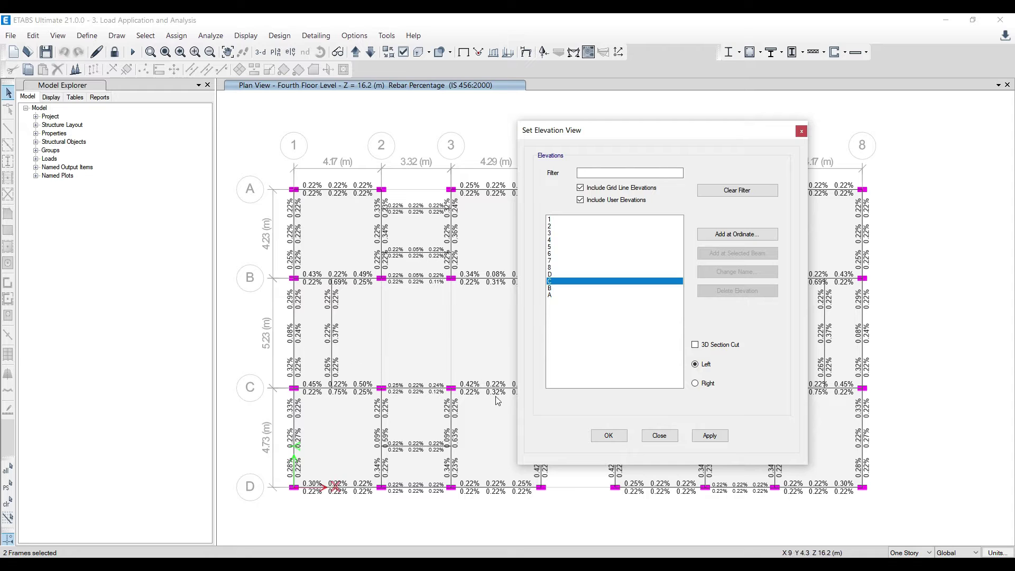
left_click(720, 436)
left_click(606, 437)
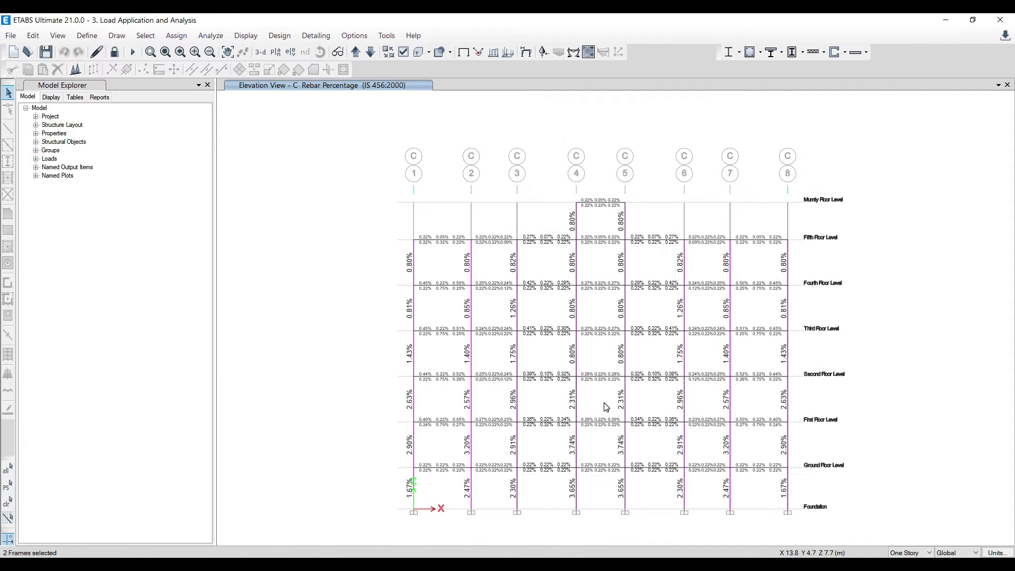
left_click_drag(606, 407, 563, 338)
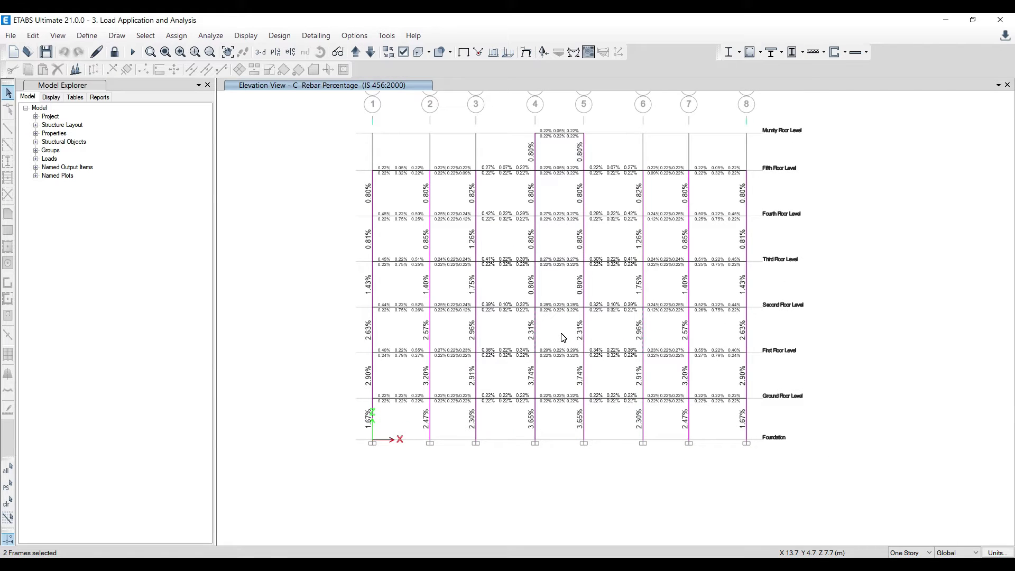
scroll(563, 338, "up", 2)
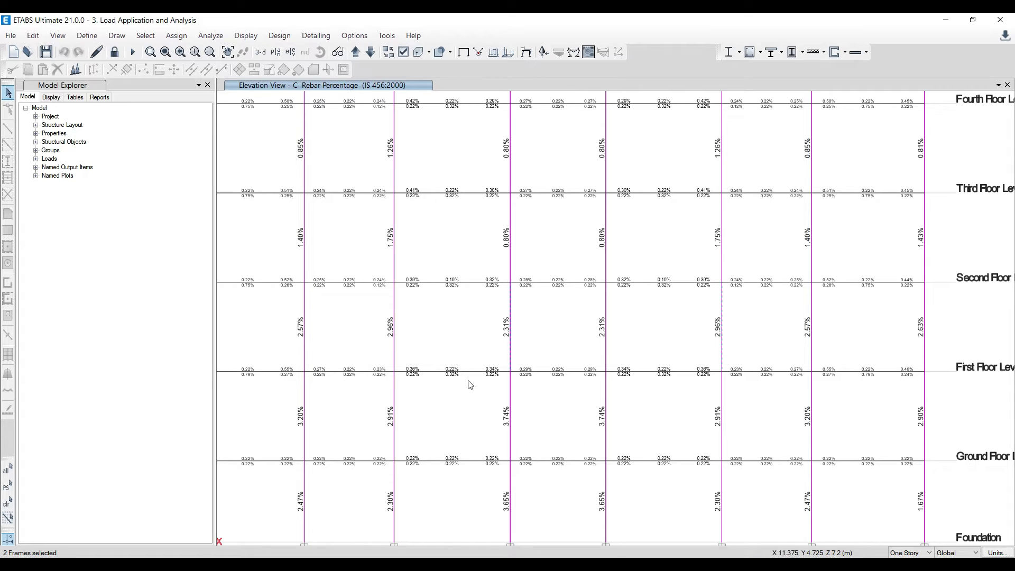
Step: Pan to the lower storeys of elevation C and read the beam rebar values
mouse_move(460, 422)
left_mouse_down()
mouse_move(451, 344)
mouse_move(448, 373)
left_mouse_up()
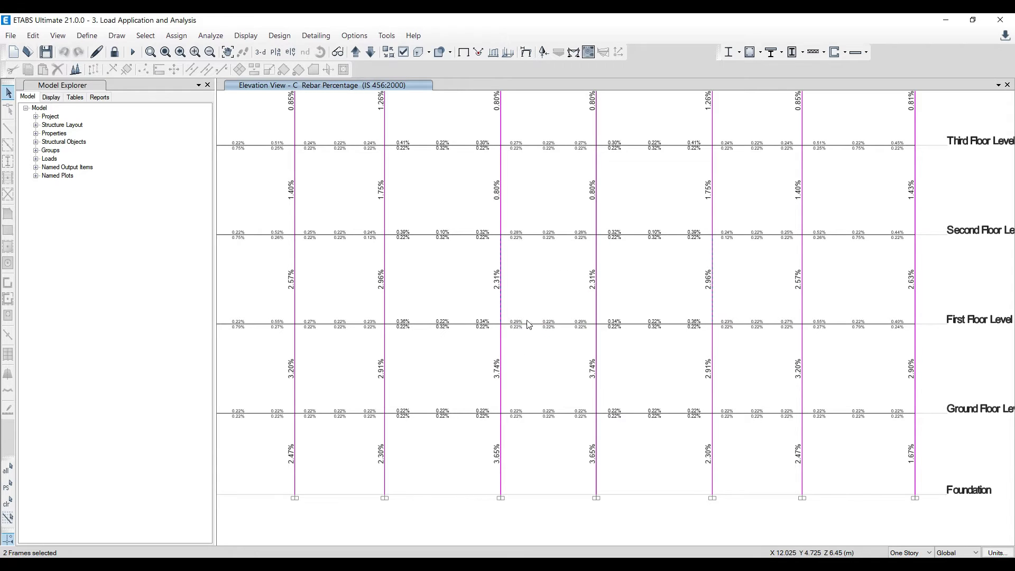
mouse_move(500, 326)
mouse_move(908, 324)
Step: Review First Floor column C12's design details, then open Second Floor column C12's details
right_click(498, 378)
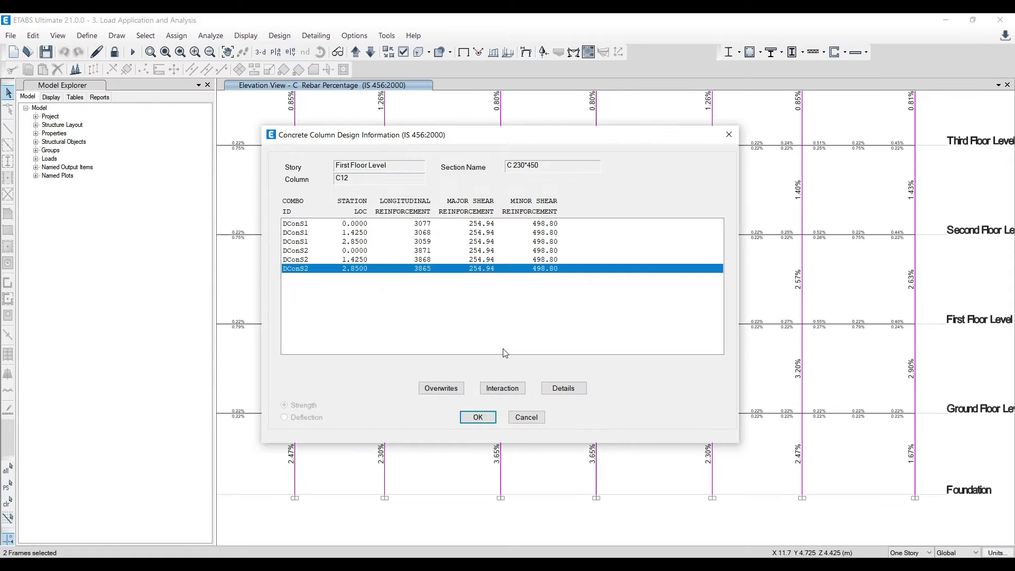
left_click(727, 136)
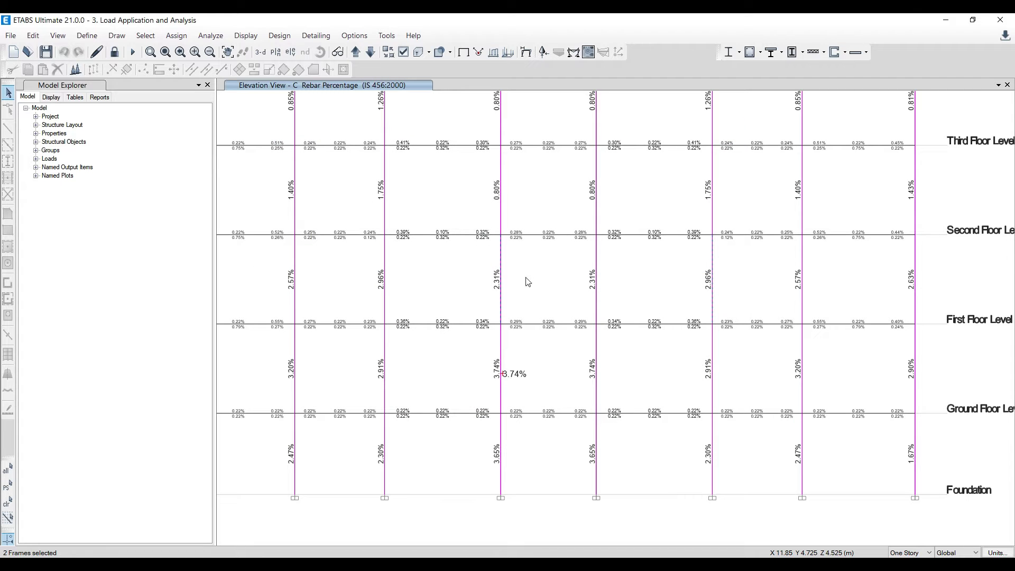
left_click_drag(521, 284, 486, 370)
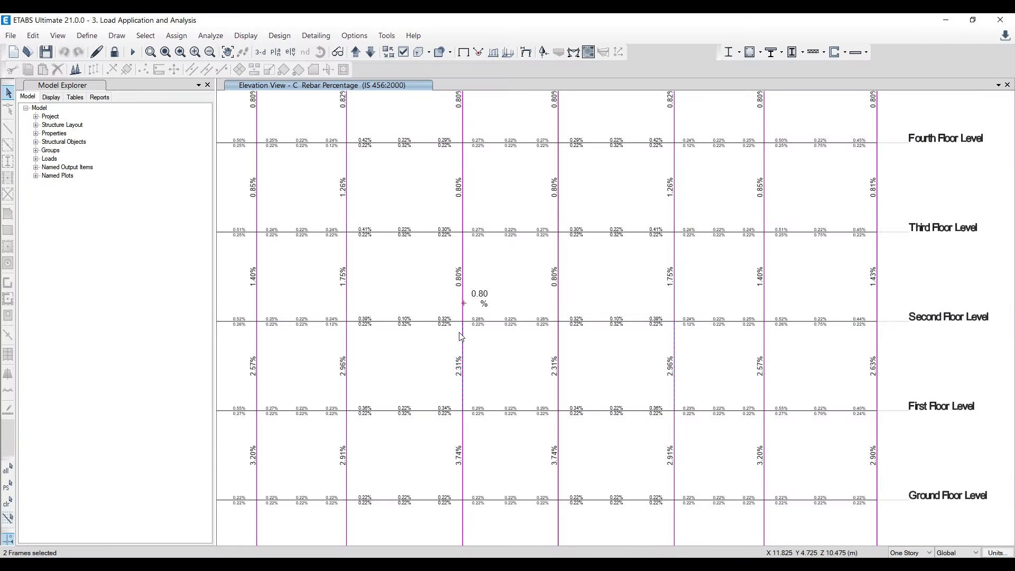
scroll(464, 371, "up", 3)
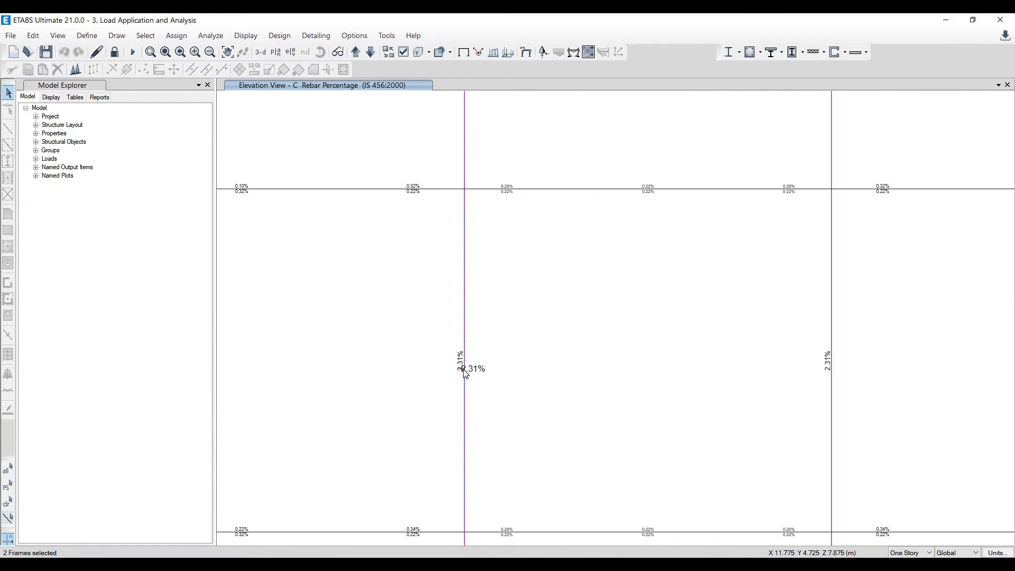
scroll(471, 372, "down", 1)
scroll(472, 372, "down", 1)
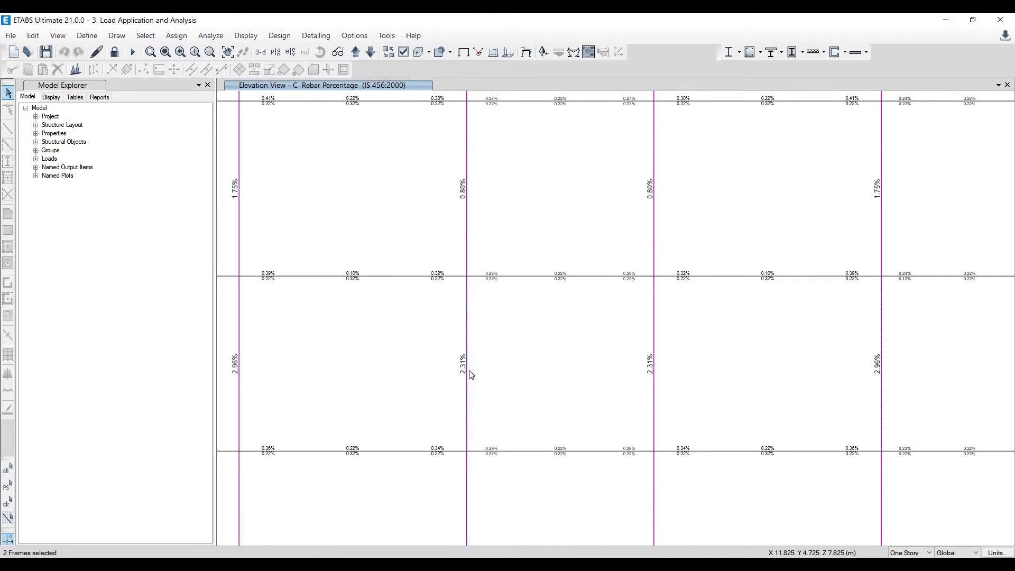
right_click(469, 372)
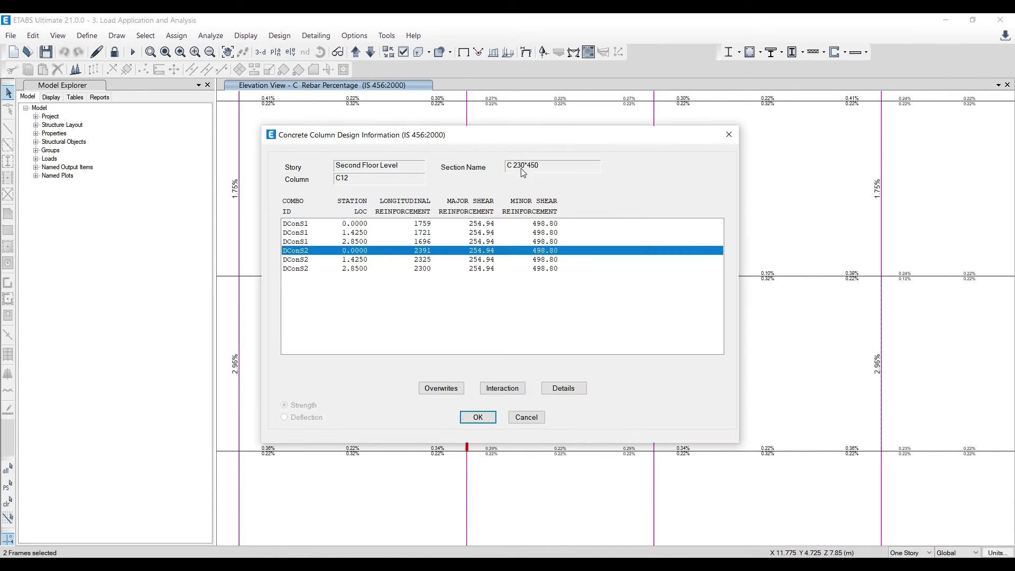
Step: In Excel, enter column C1's width 230 and depth into cells C9 and D9
key("alt+Tab")
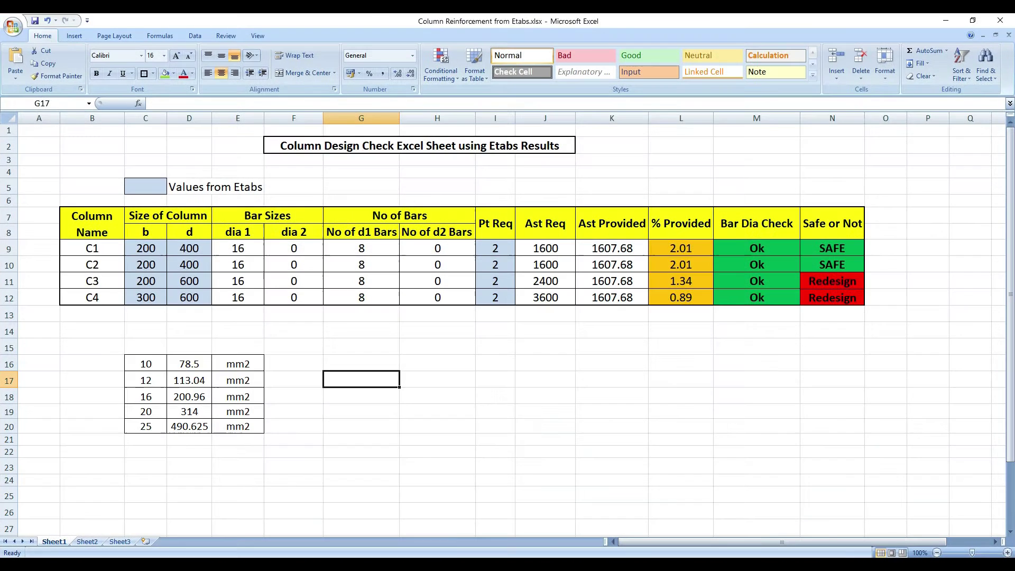
left_click(152, 185)
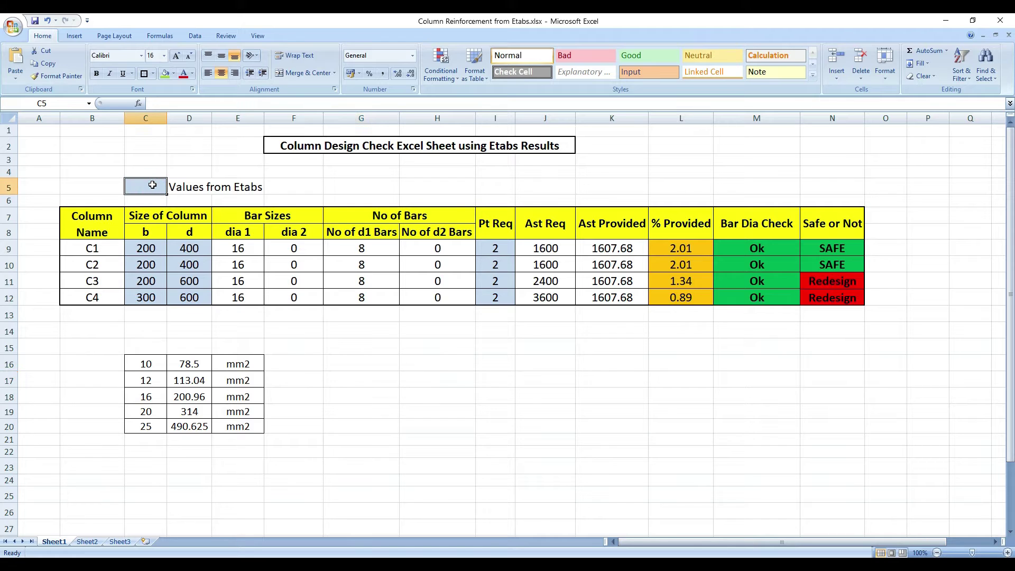
left_click(145, 249)
type("230")
left_click(200, 244)
type("3")
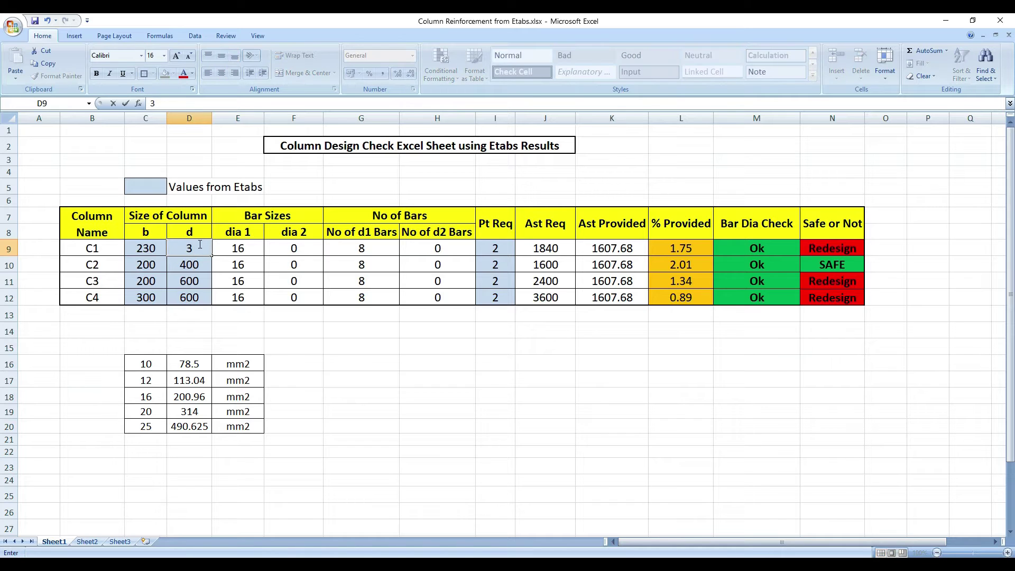
type("50")
Step: Close the ETABS design dialog and set C1's Pt Req in I9 to 2.31
key("alt+Tab")
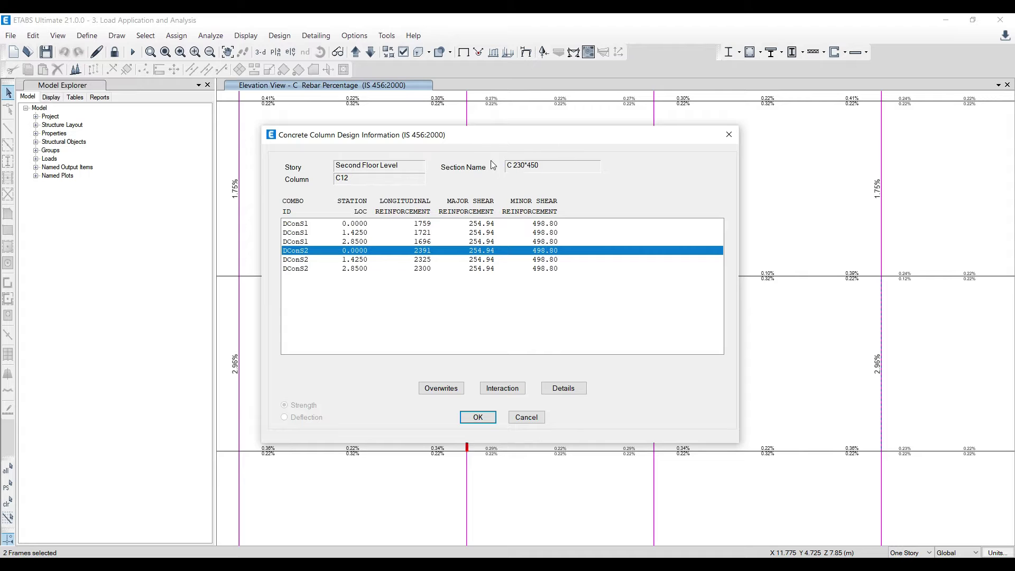
left_click(729, 136)
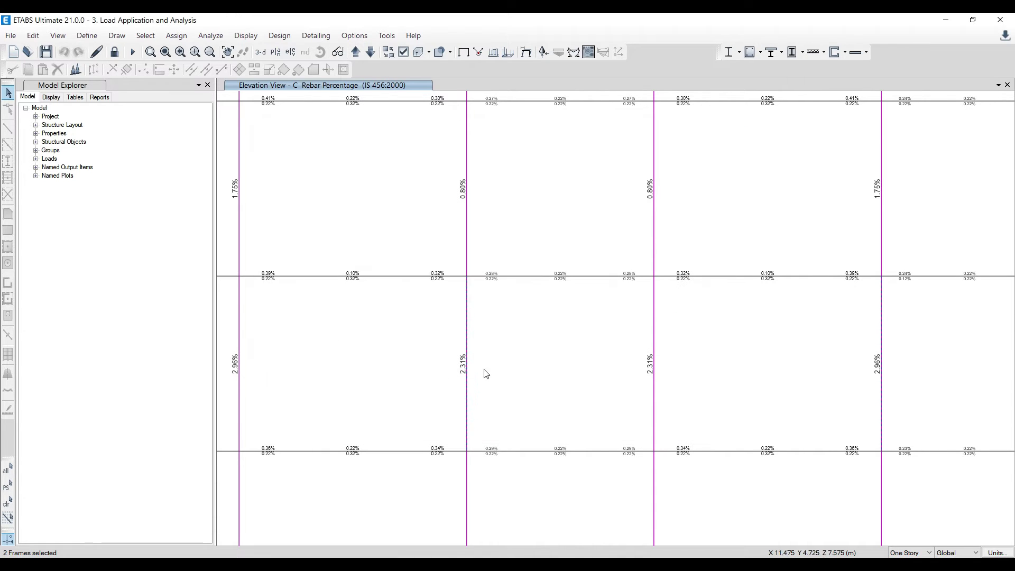
key("alt+Tab")
left_click(496, 248)
type("2.3")
key("Return")
left_click(496, 250)
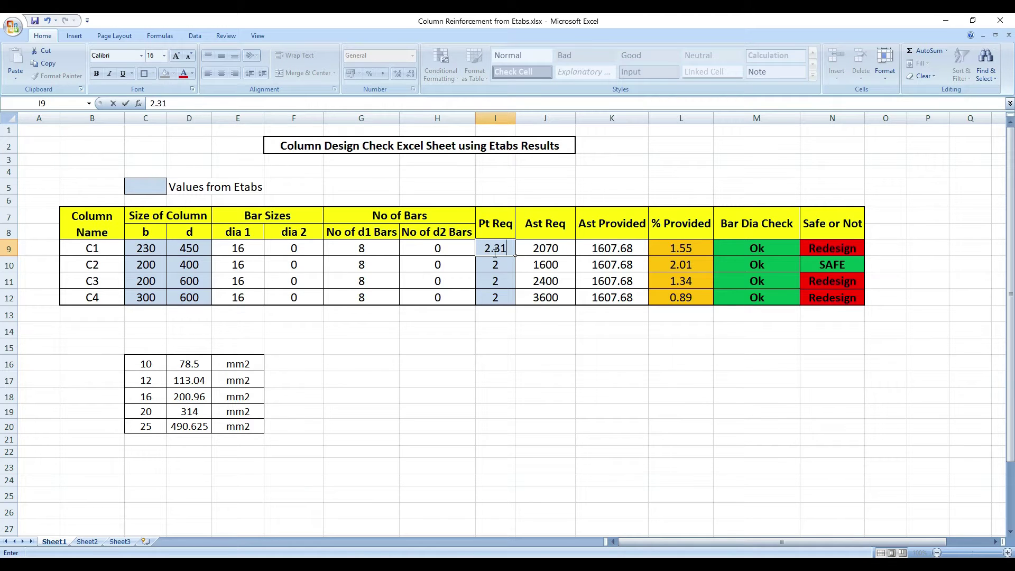
type("1")
left_click(189, 249)
left_click(489, 248)
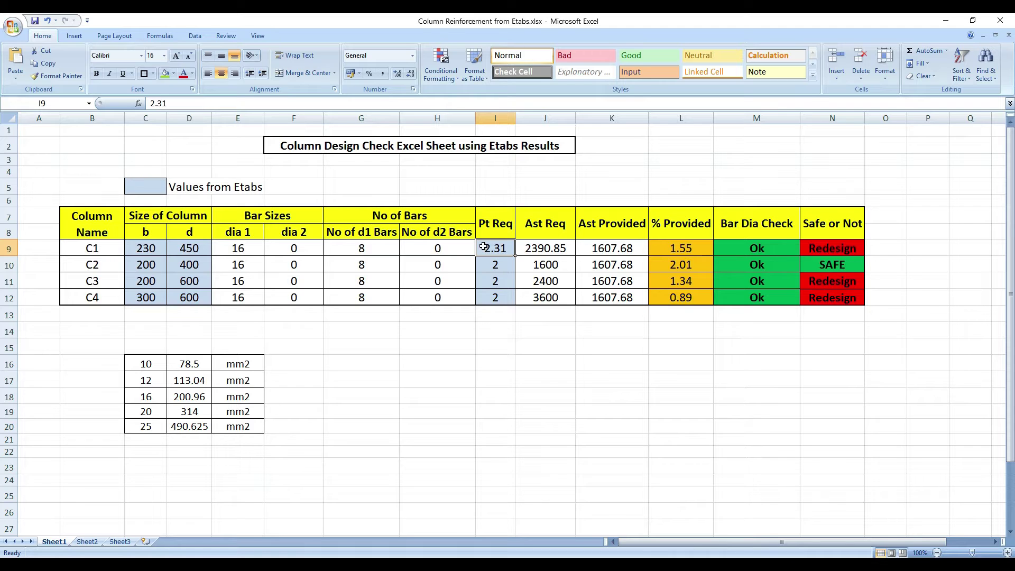
Step: Look up the 20 mm bar area in C19 and change C1's dia 1 from 16 to 20
left_click(226, 246)
left_click(385, 247)
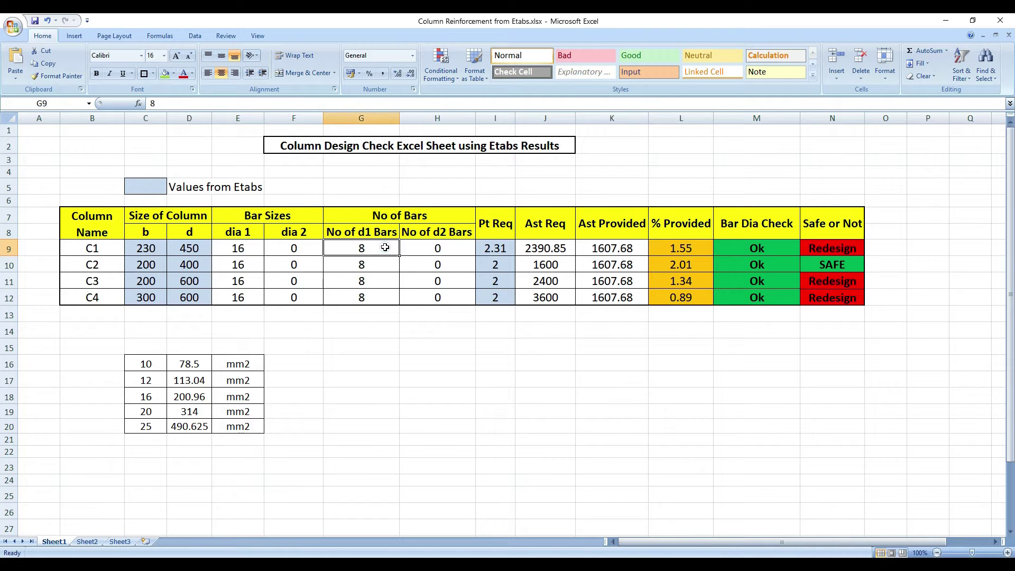
left_click(217, 248)
left_click(149, 417)
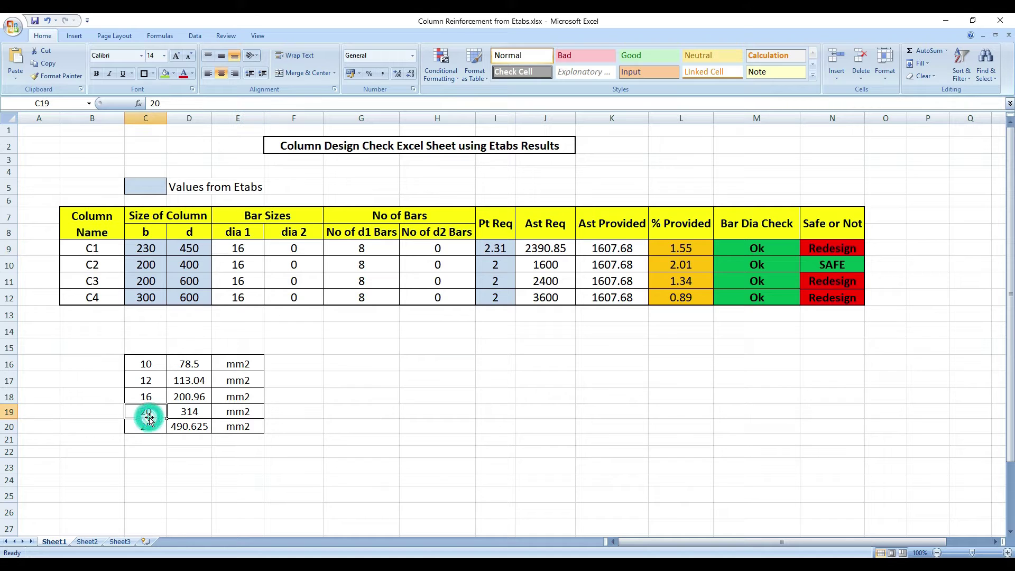
left_click(235, 252)
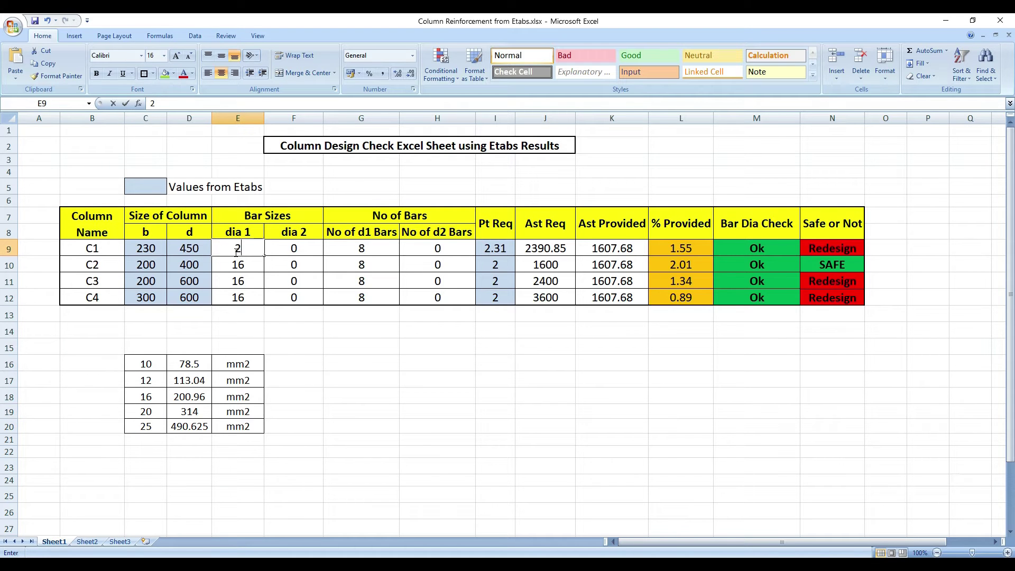
type("2")
left_click(353, 250)
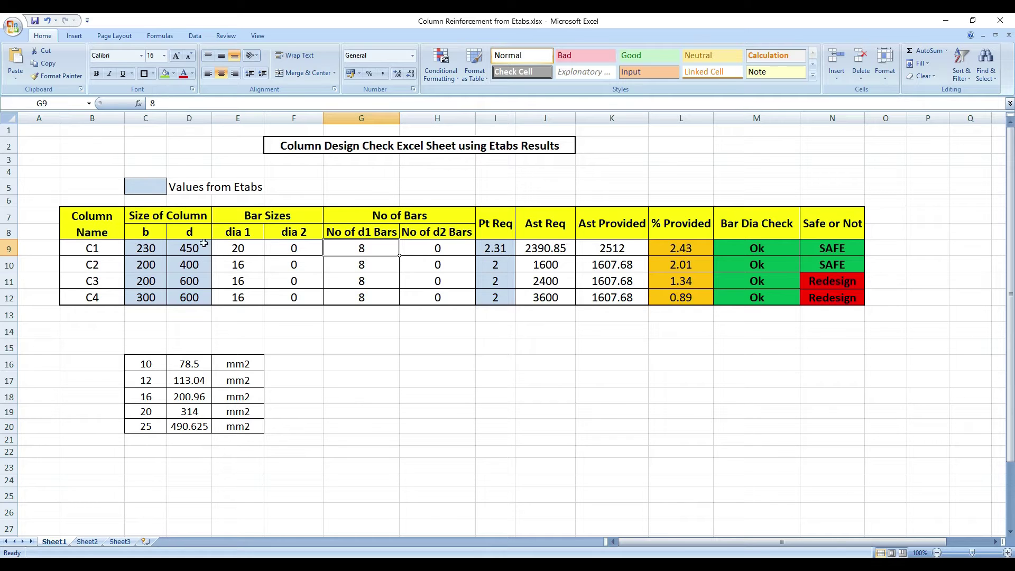
Step: Revert C1's dia 1 to 16 and review Pt Req 2.31 and the % Provided formula
left_click(233, 251)
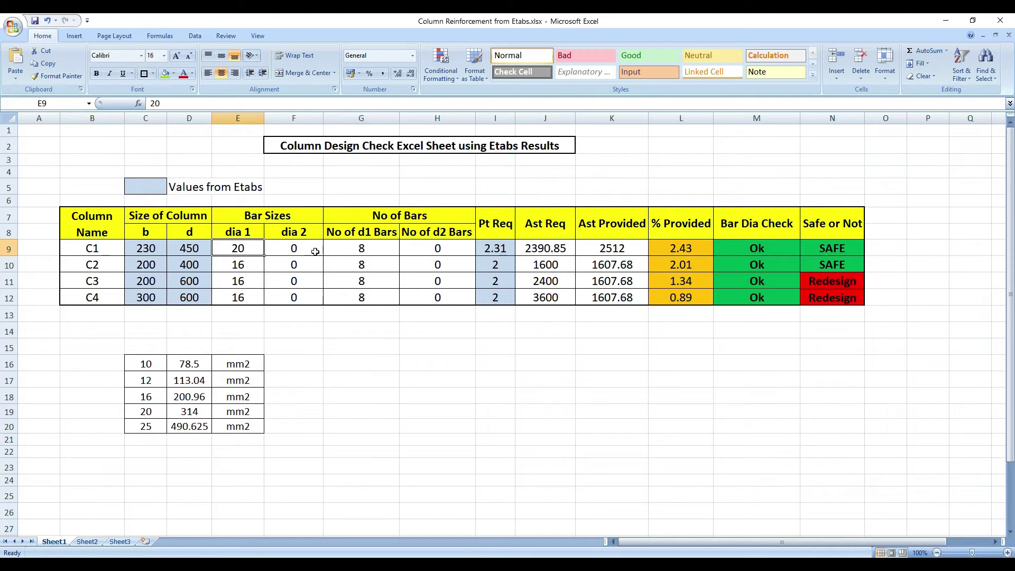
left_click(363, 255)
left_click(240, 249)
type("1")
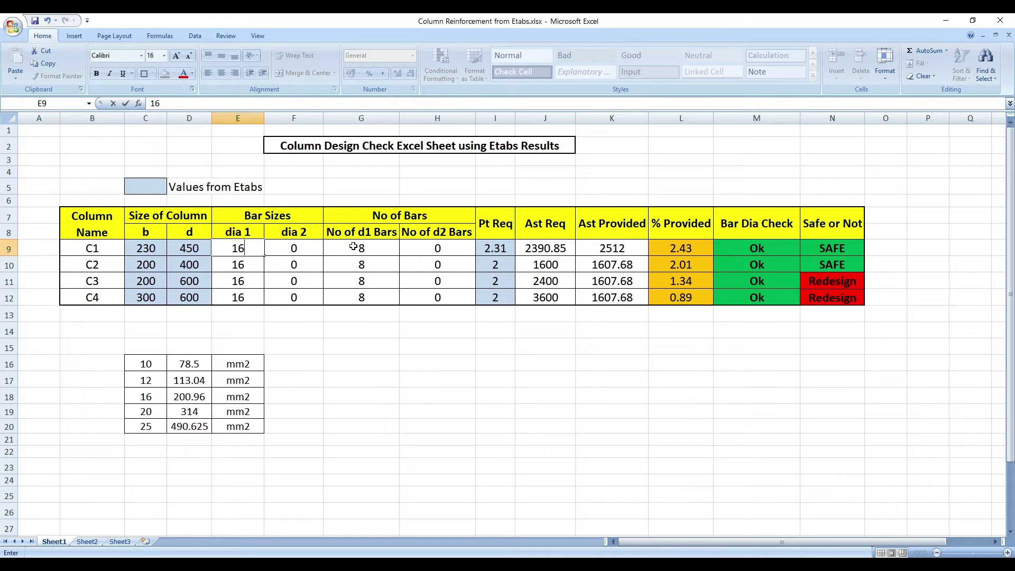
type("6")
left_click(354, 247)
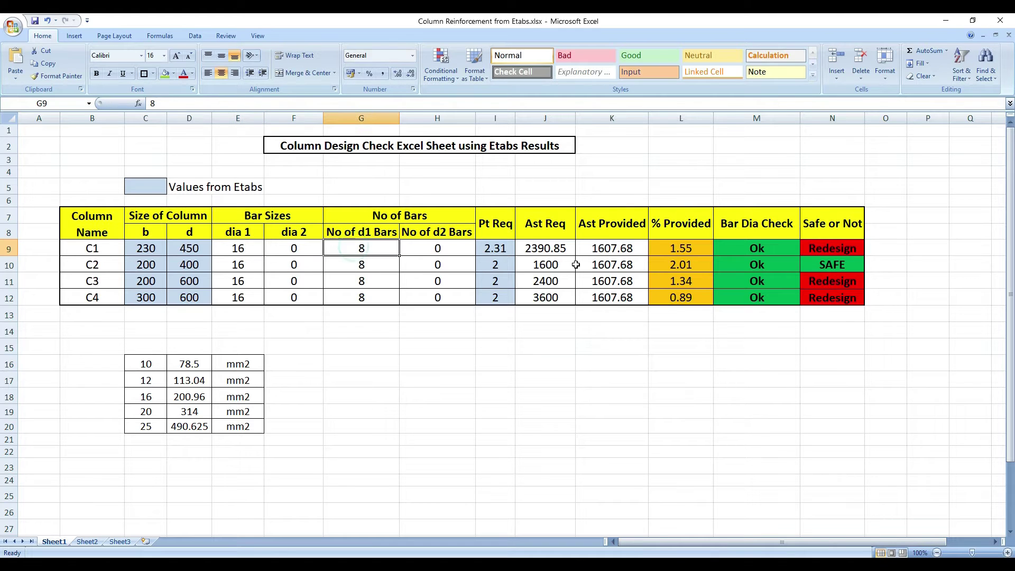
left_click(504, 252)
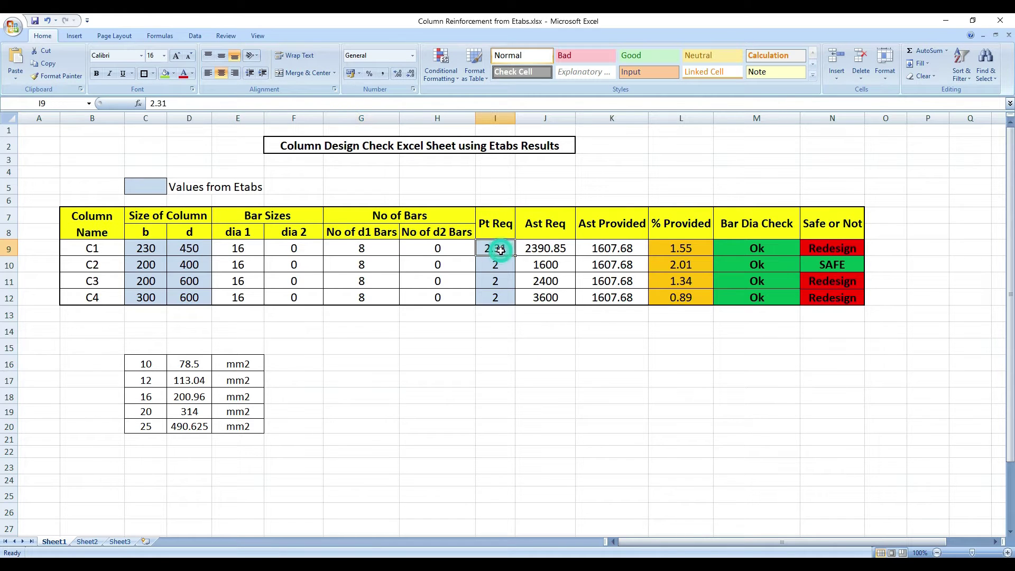
left_click(689, 251)
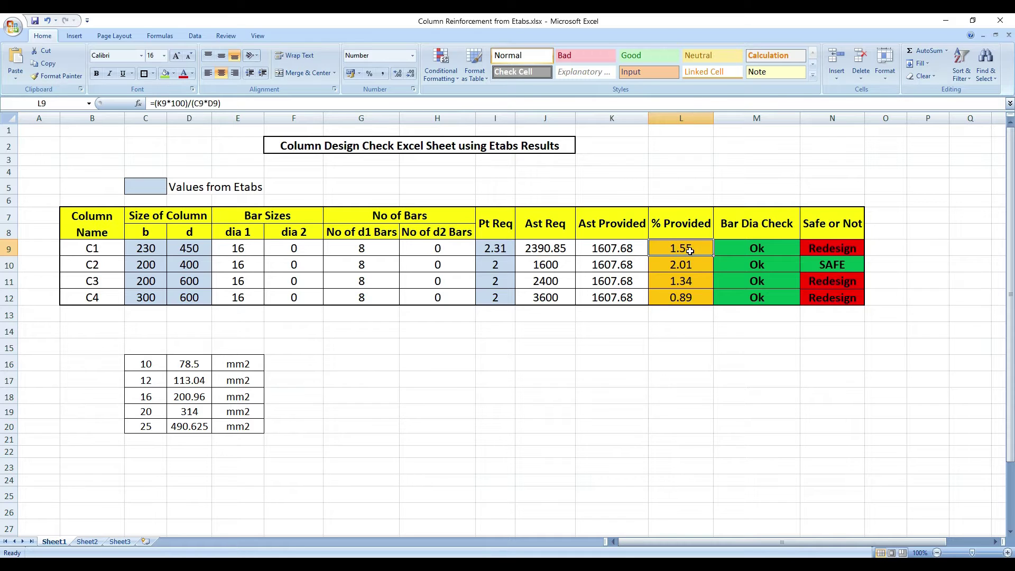
Step: Re-enter 20 as C1's bar diameter and compare it with the 16 and 20 mm bar rows
left_click(260, 251)
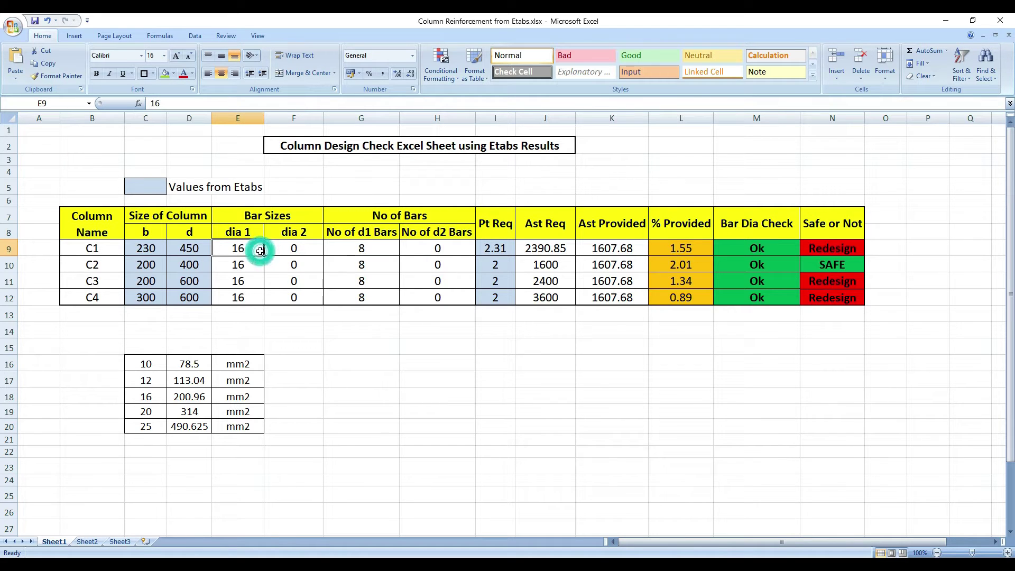
type("20")
key("Return")
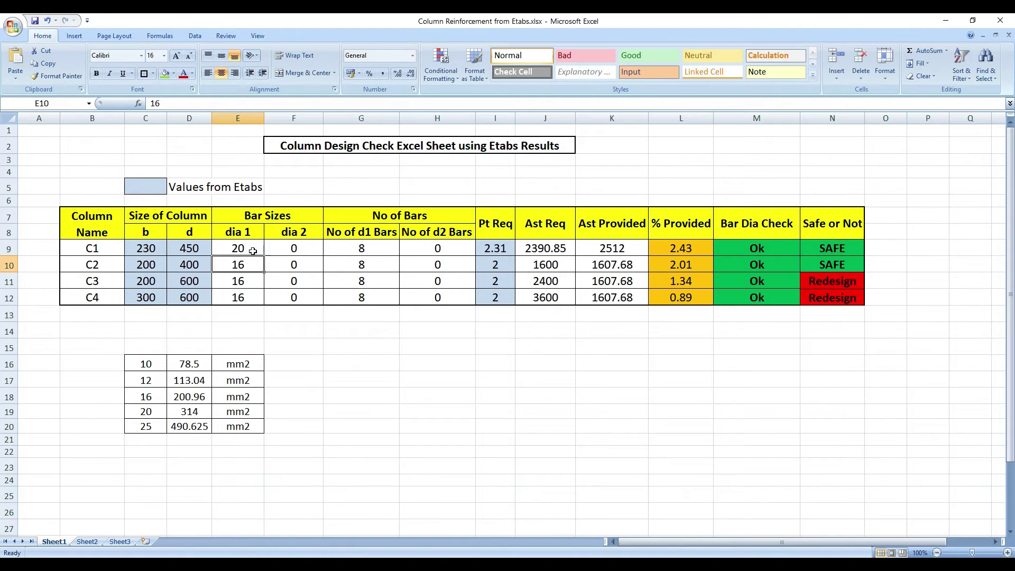
left_click(253, 251)
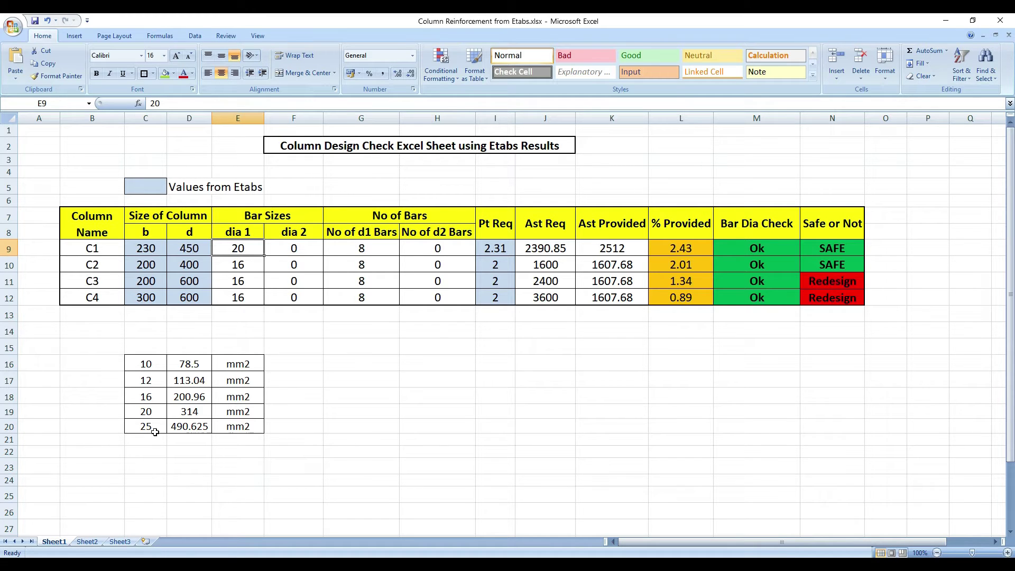
left_click(241, 250)
left_click(156, 396)
left_click(156, 411)
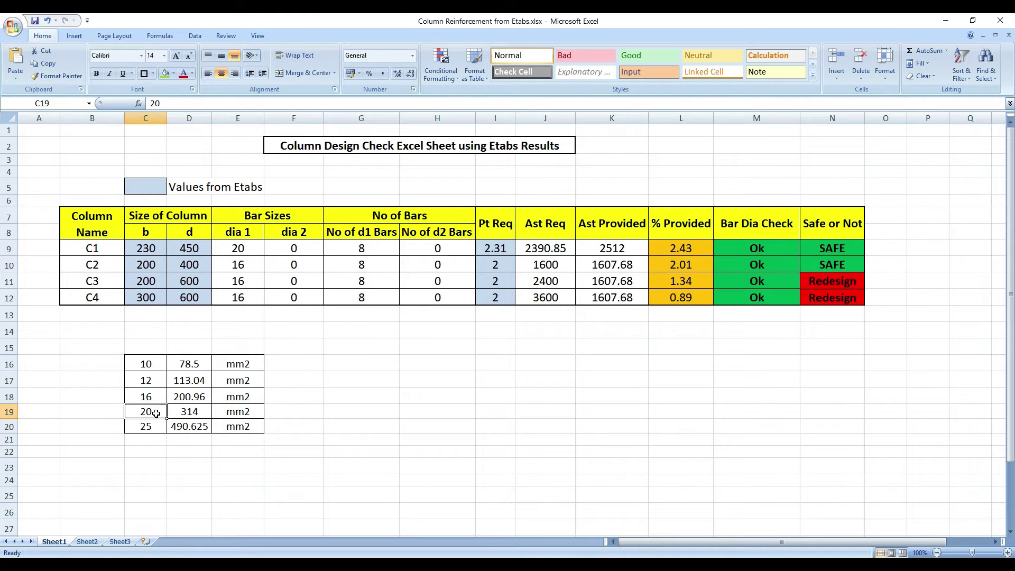
left_click(236, 252)
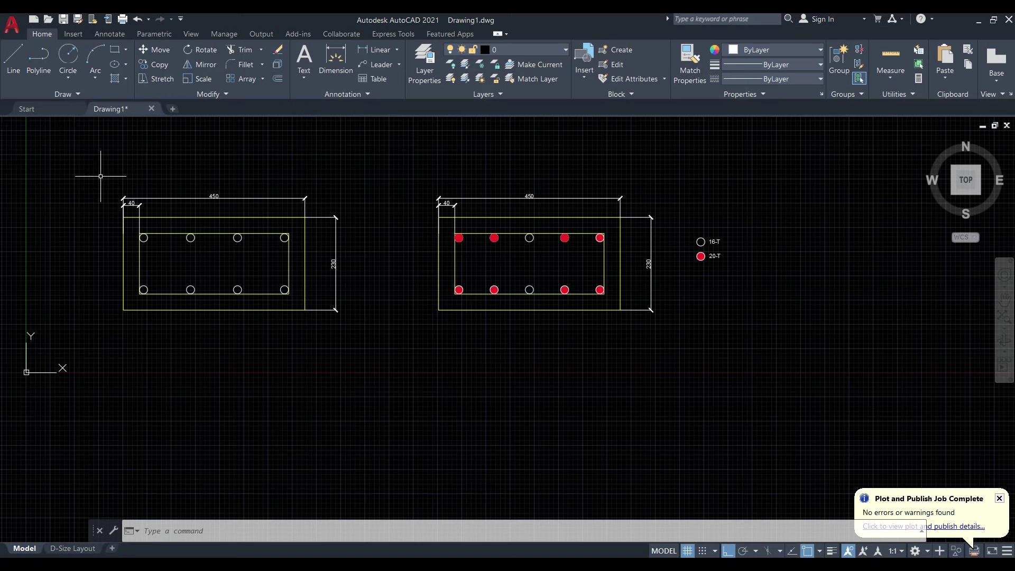
Step: Copy the left 450×230 column section and paste it above the existing sections
left_click(97, 173)
left_click(296, 325)
key("ctrl+c")
key("ctrl+v")
scroll(374, 322, "down", 4)
left_click(319, 245)
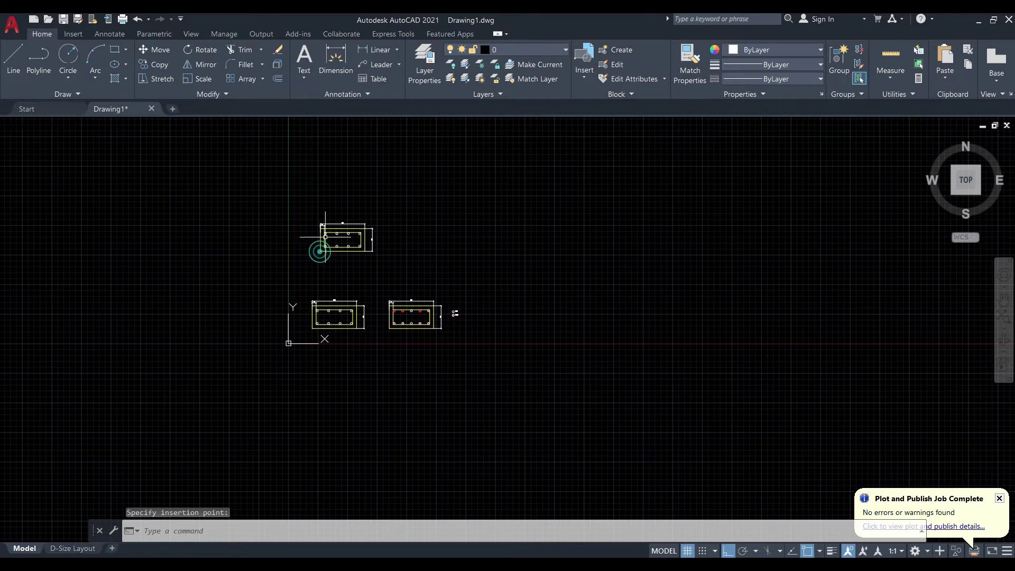
scroll(335, 208, "up", 6)
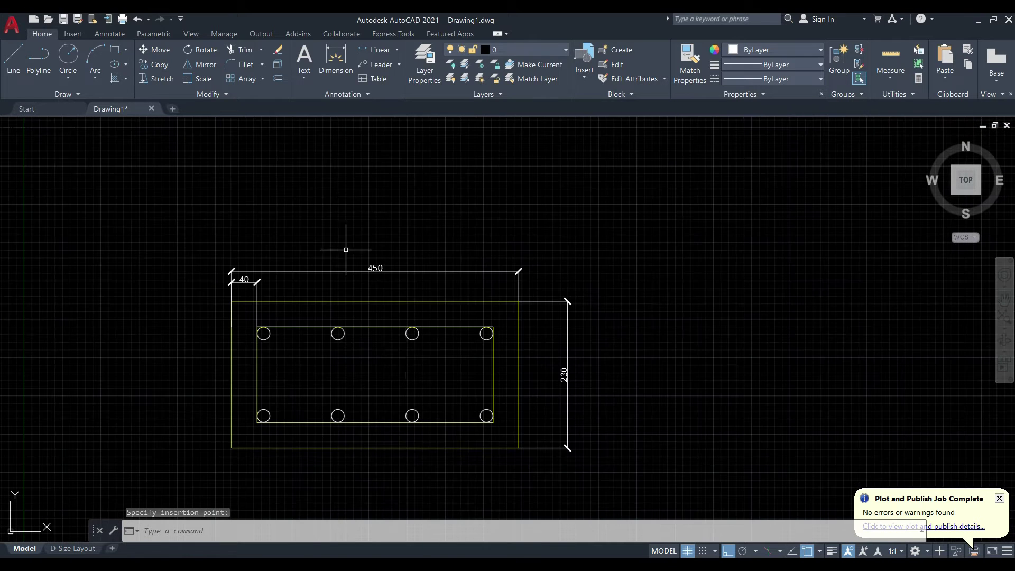
scroll(478, 407, "up", 2)
Step: Delete the four bottom bar circles and three top ones from the pasted section
left_click(478, 405)
left_click(481, 397)
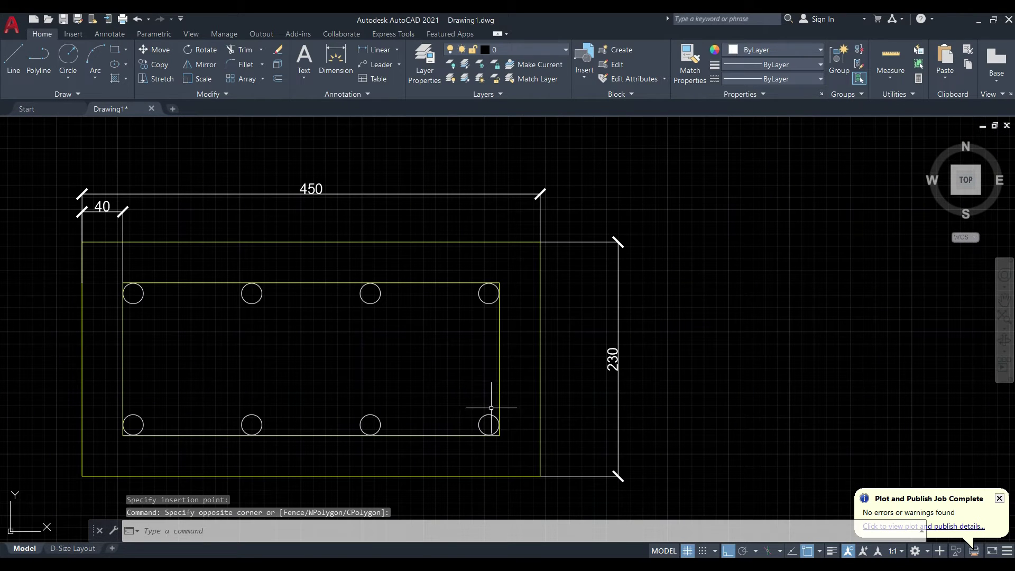
left_click(491, 402)
left_click(132, 421)
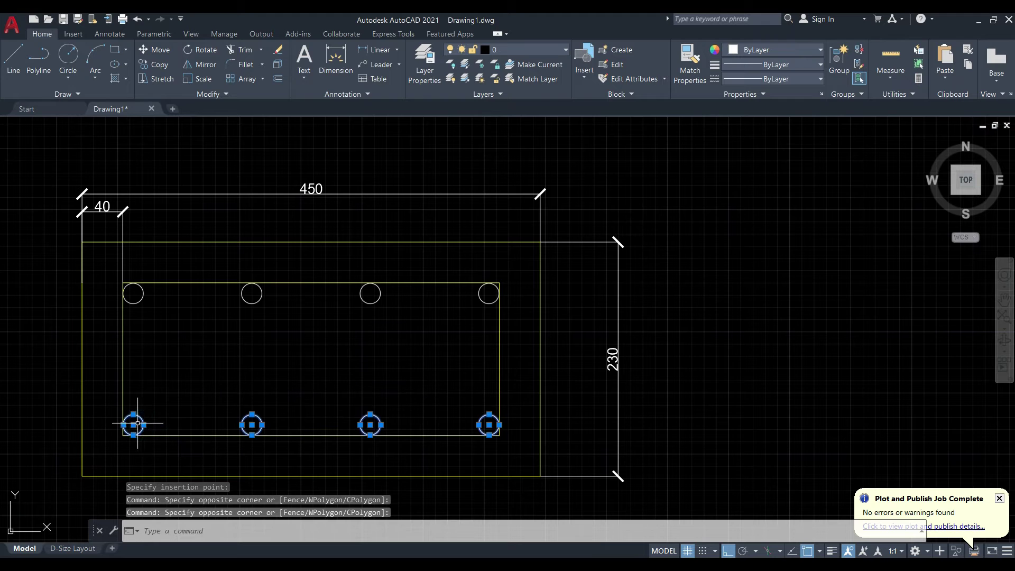
key("Delete")
left_click(494, 306)
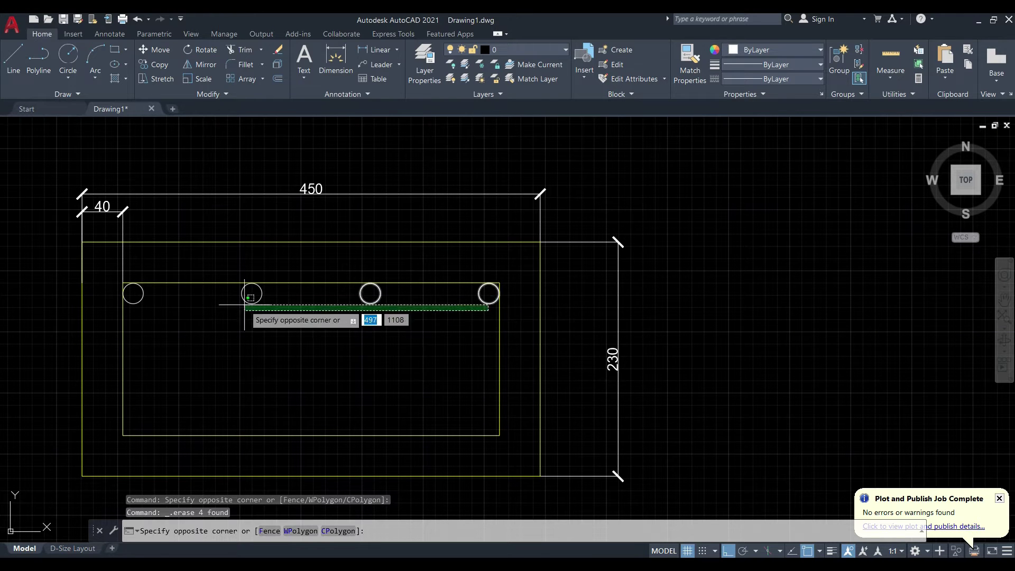
left_click(218, 297)
key("Delete")
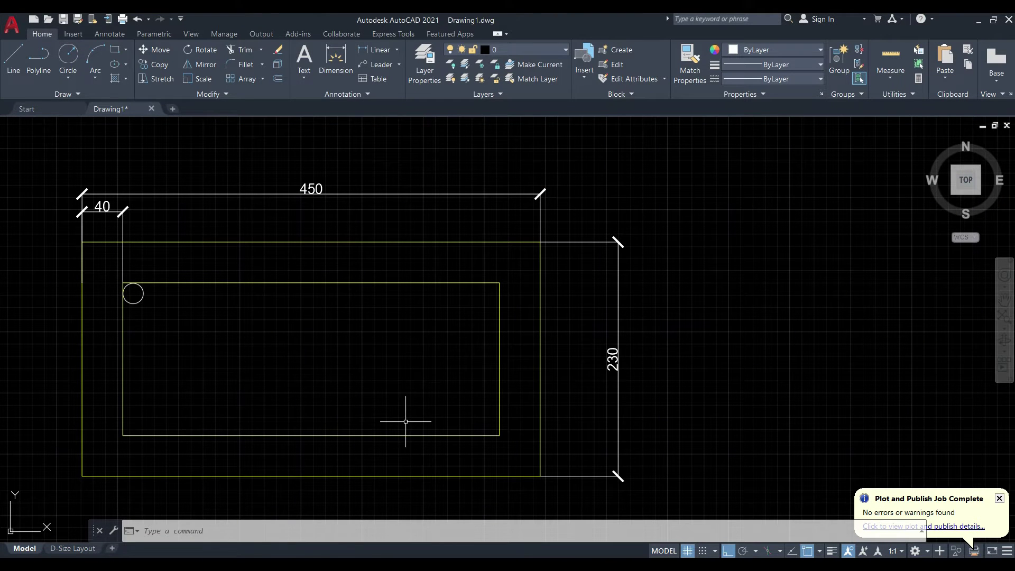
Step: Attempt copying the remaining top-left bar circle from its centre, cancelling both tries
left_click(123, 292)
scroll(105, 285, "up", 4)
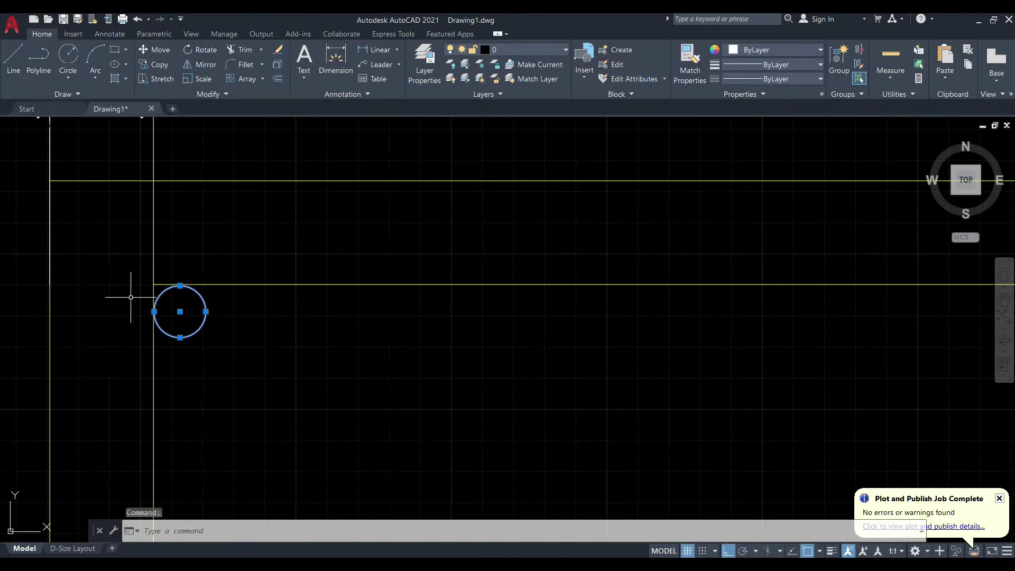
left_click(162, 65)
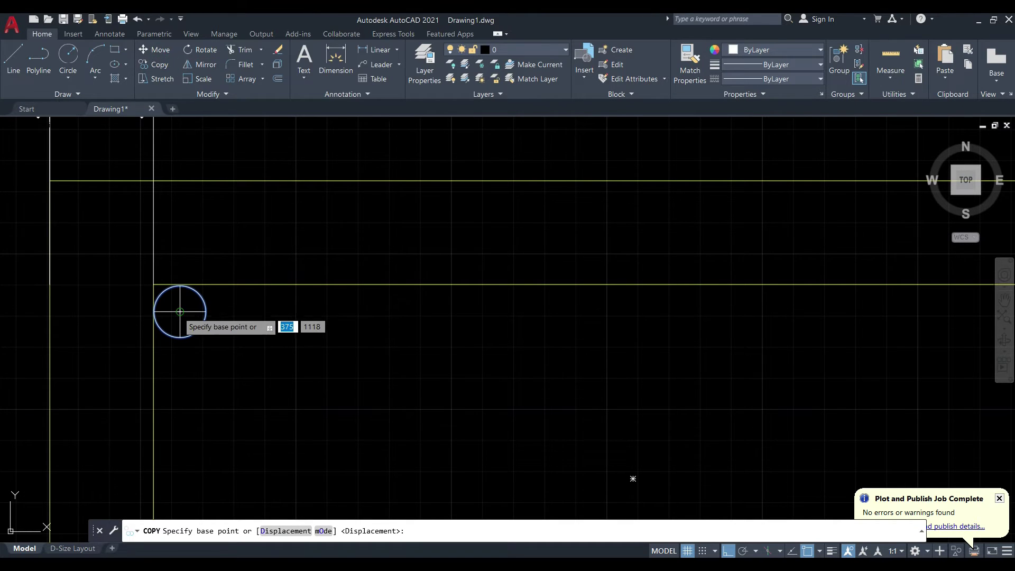
left_click(179, 311)
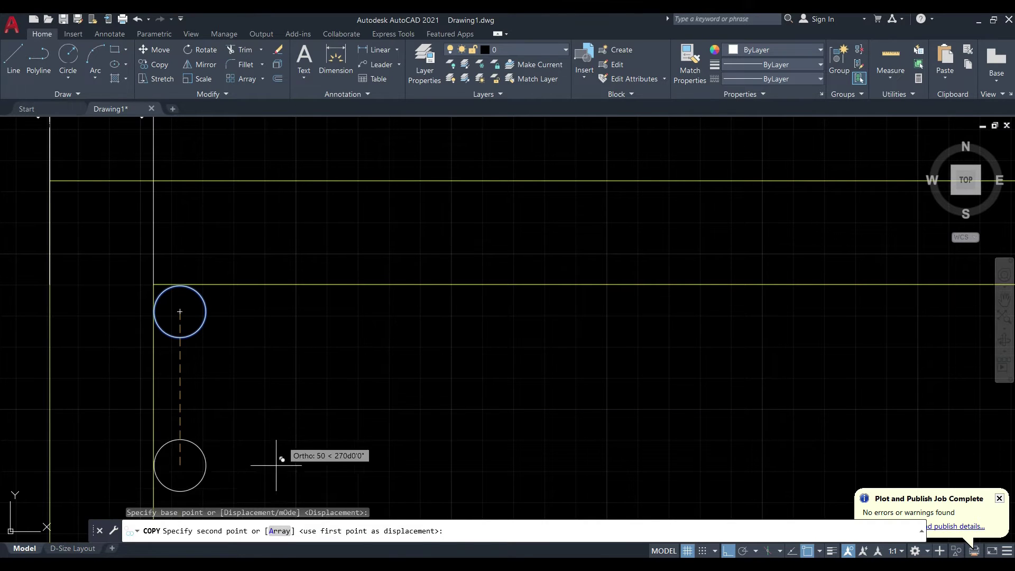
key("Escape")
key("Escape")
left_click(202, 297)
left_click(202, 298)
left_click(159, 64)
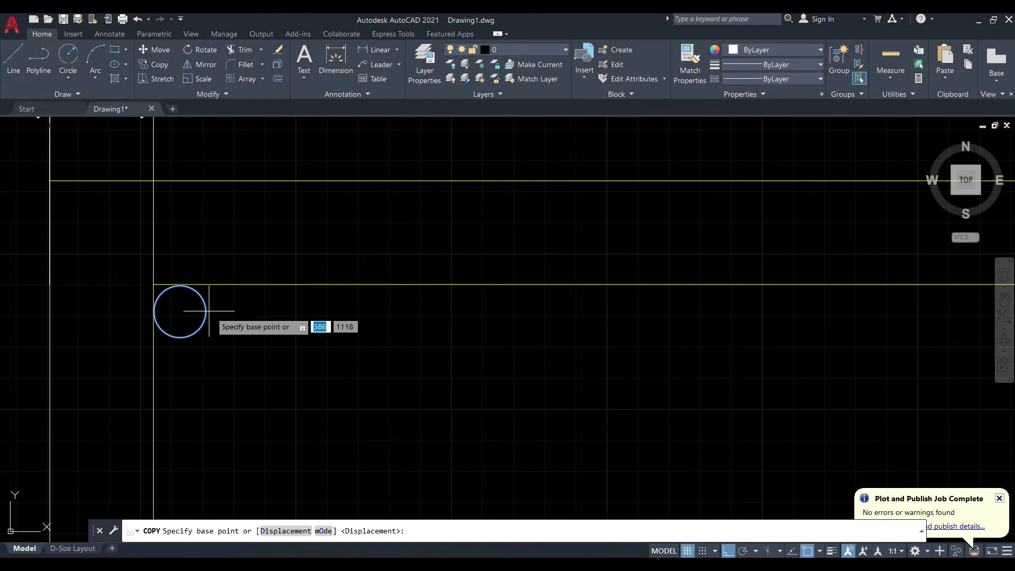
left_click(180, 311)
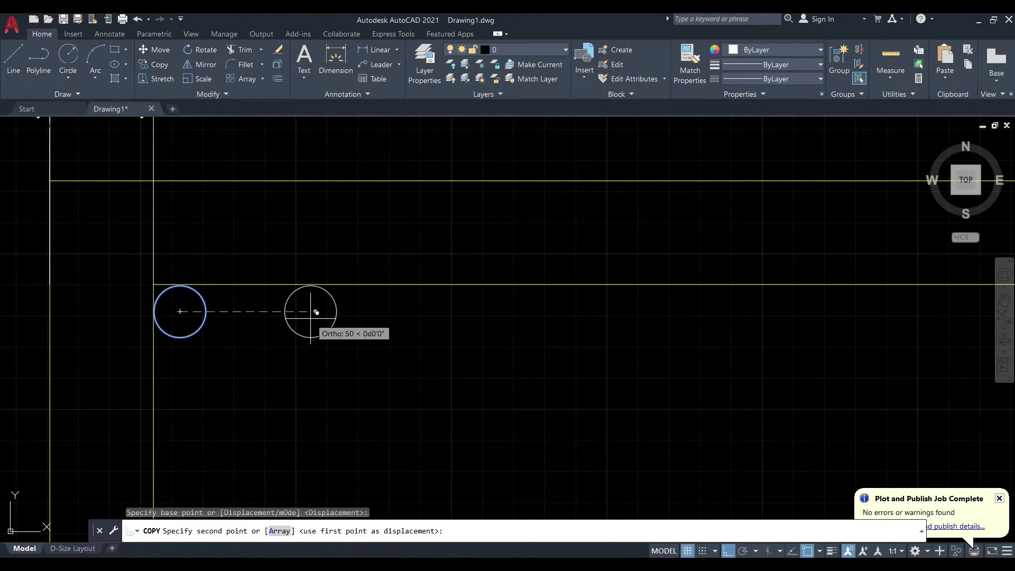
key("Escape")
key("Escape")
Step: Apply a rectangular array to the bar circle, then undo it
left_click(206, 311)
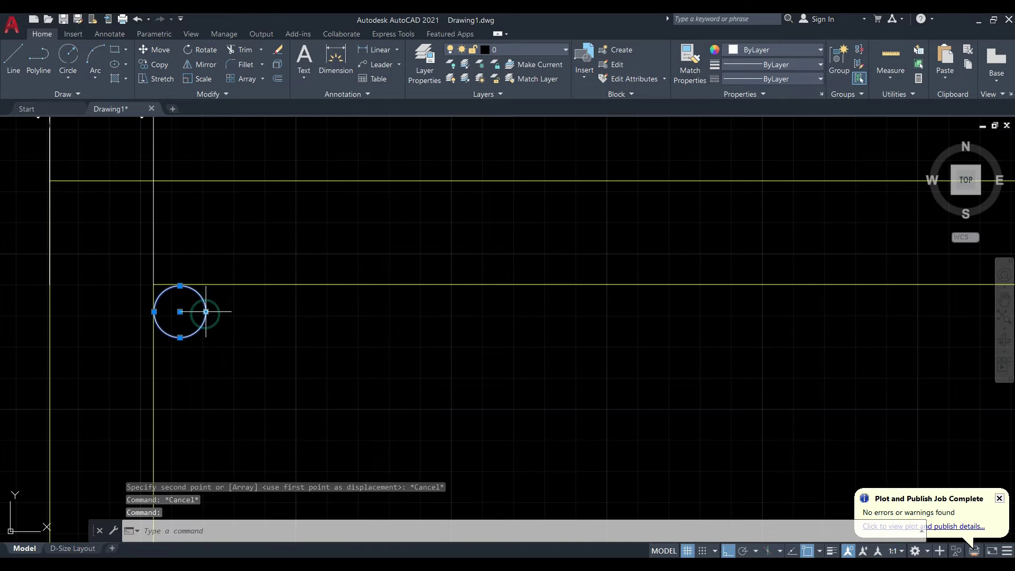
left_click(244, 79)
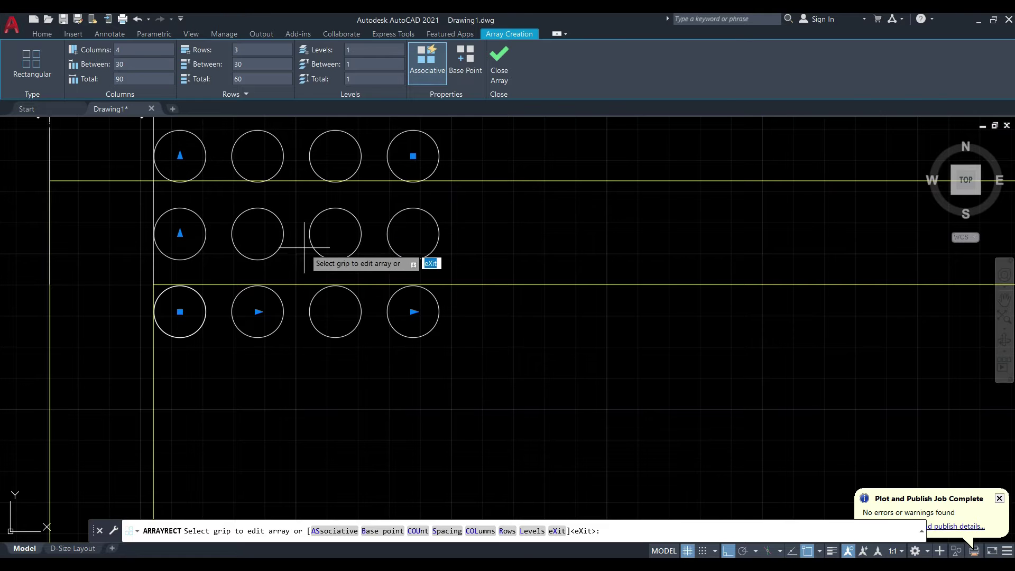
key("Escape")
key("Escape")
key("ctrl+z")
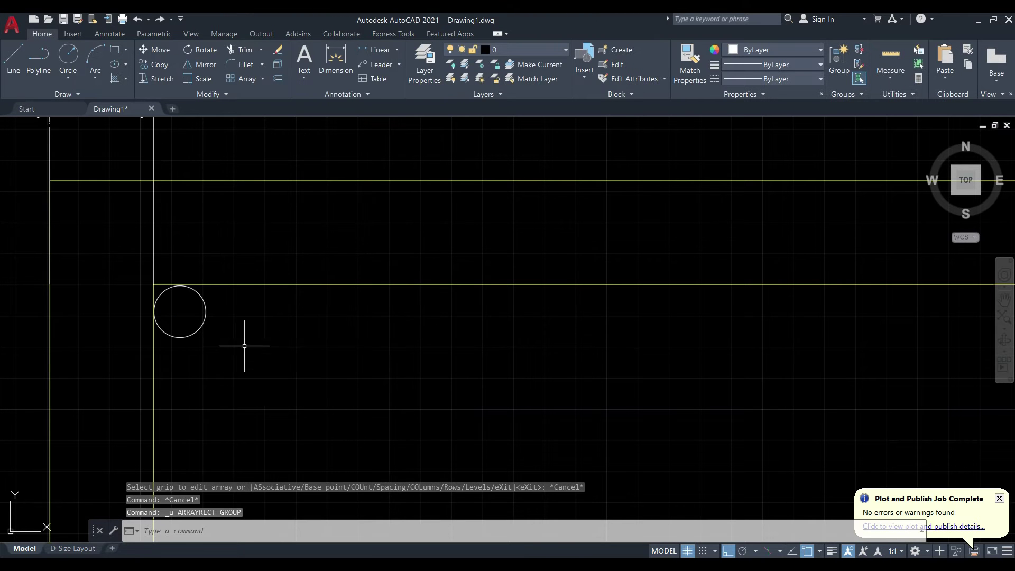
Step: Copy the bar circle from its centre as a 4-item array ending at the top edge's far end
left_click(206, 311)
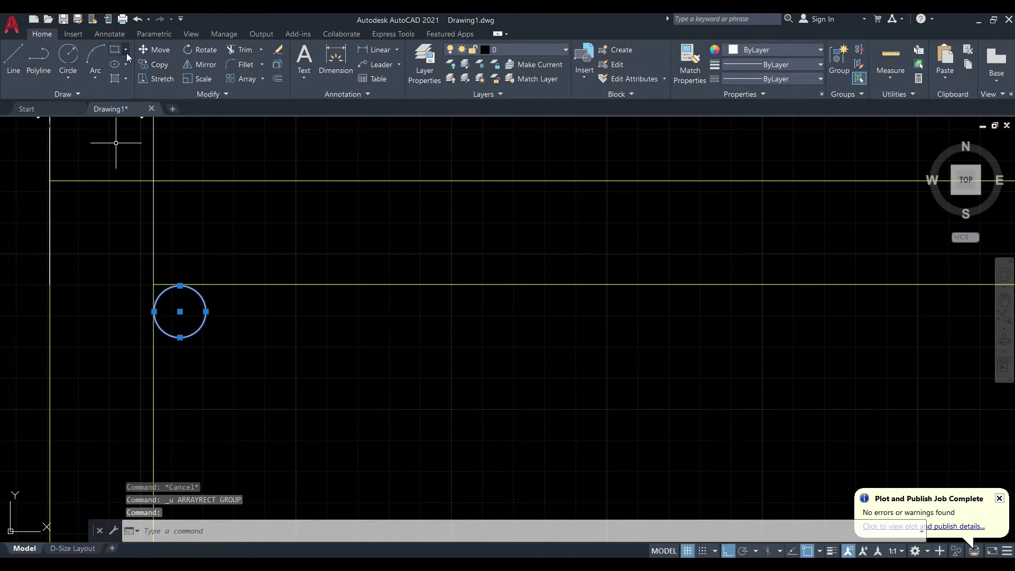
left_click(154, 64)
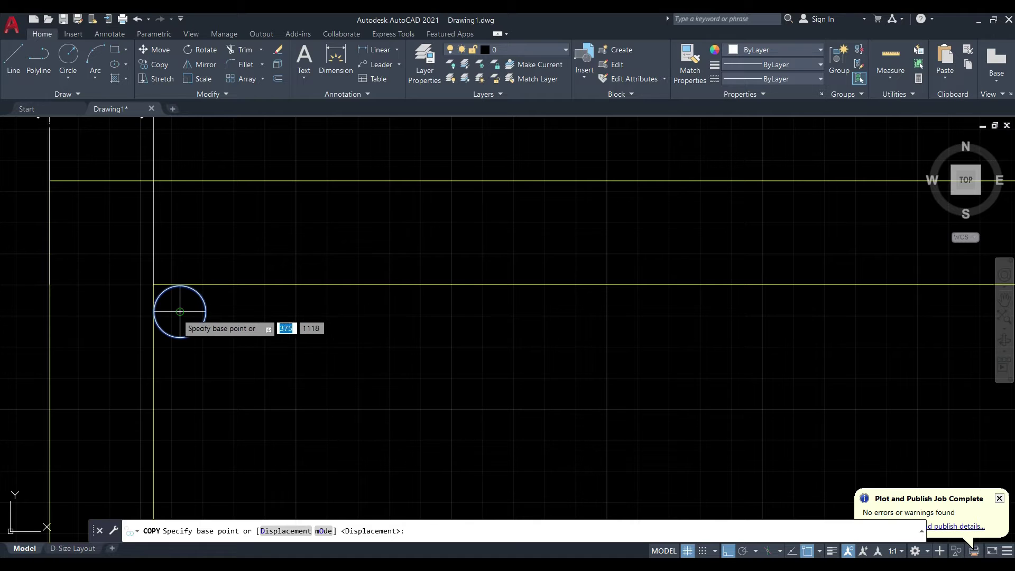
left_click(179, 311)
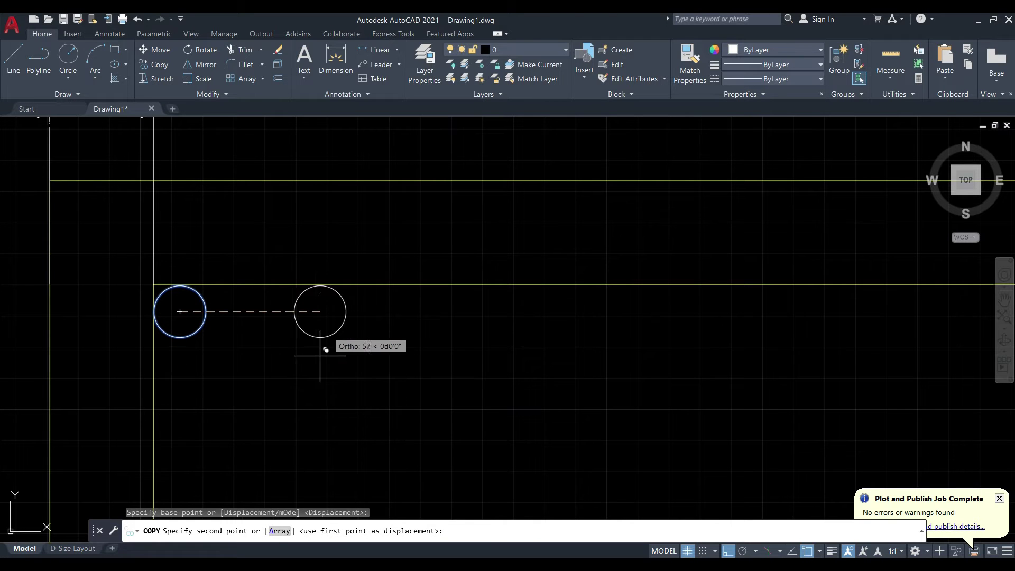
type("a")
key("Return")
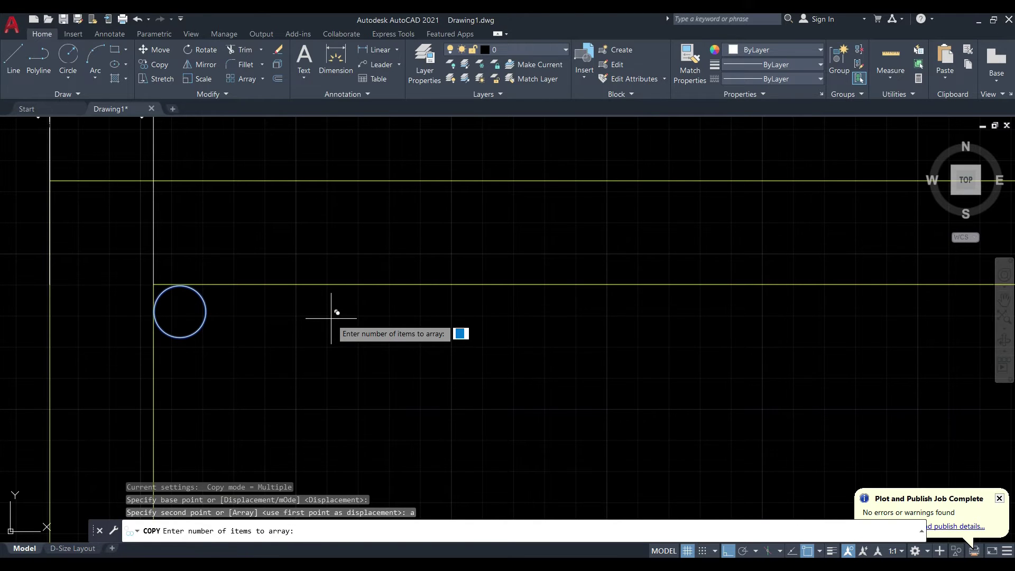
scroll(331, 318, "down", 3)
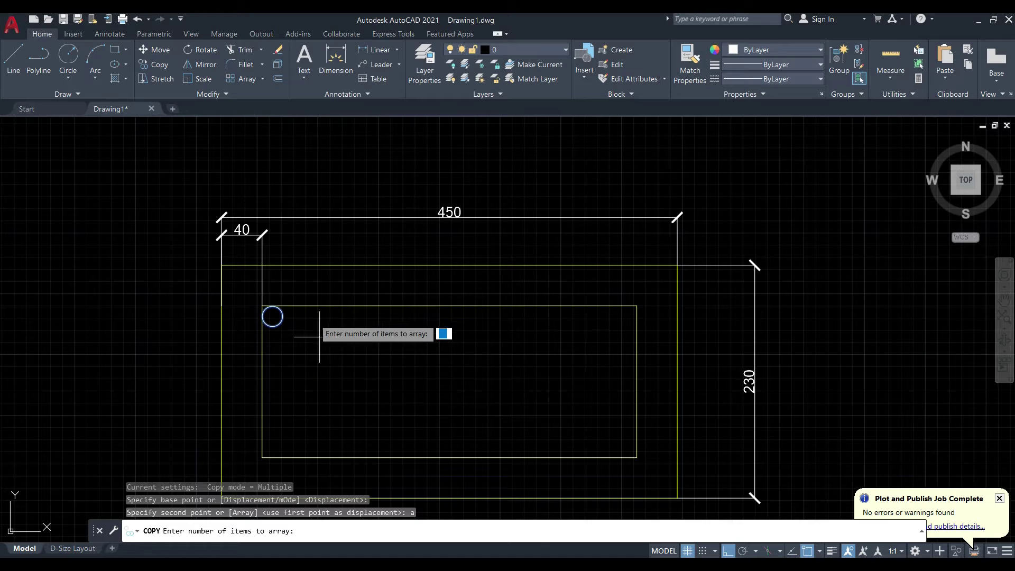
scroll(305, 322, "up", 2)
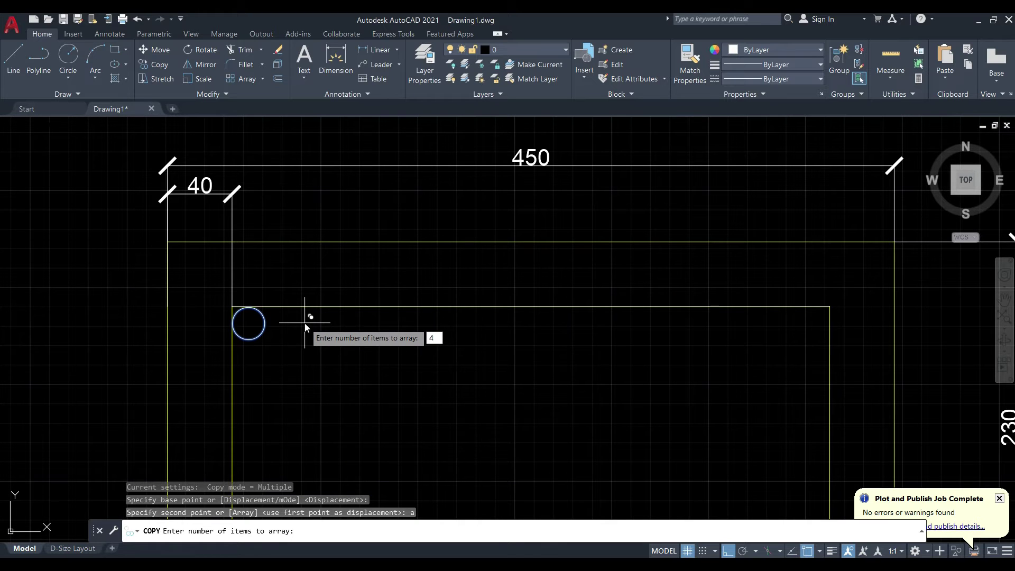
key("Return")
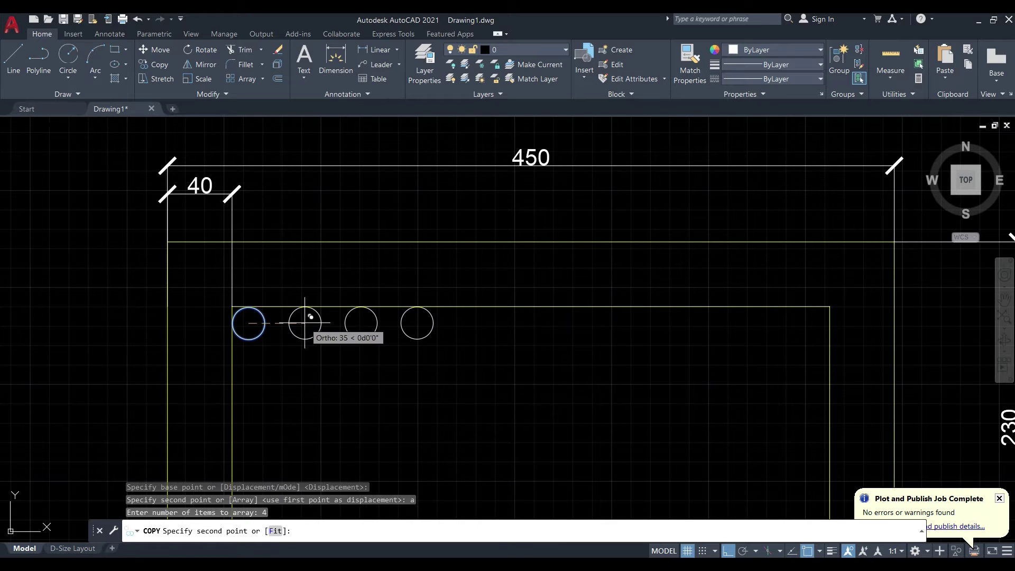
left_click(437, 386)
scroll(311, 267, "down", 2)
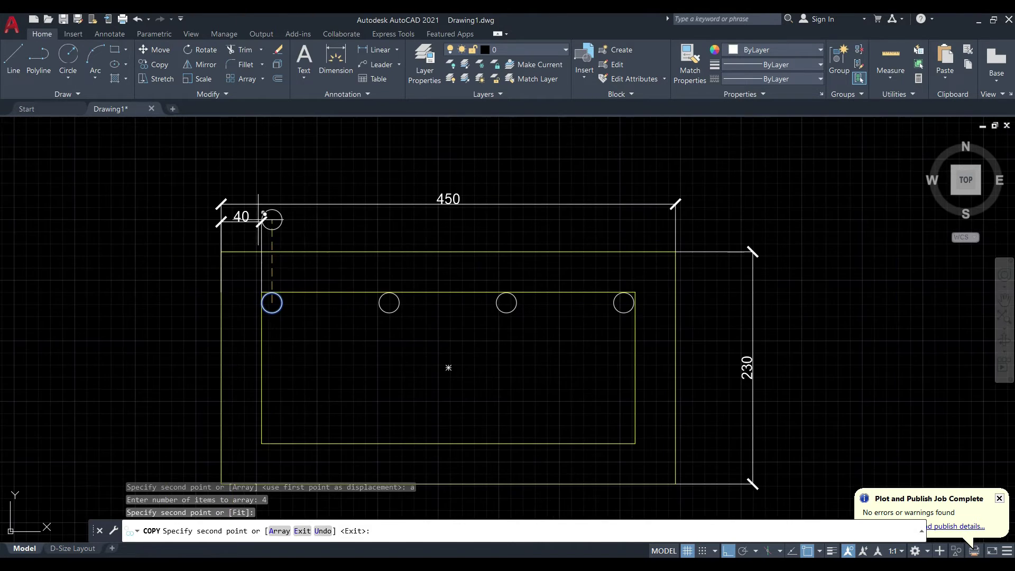
Step: Mirror the four top bars about a horizontal mid-line, keeping the originals
key("Escape")
key("Escape")
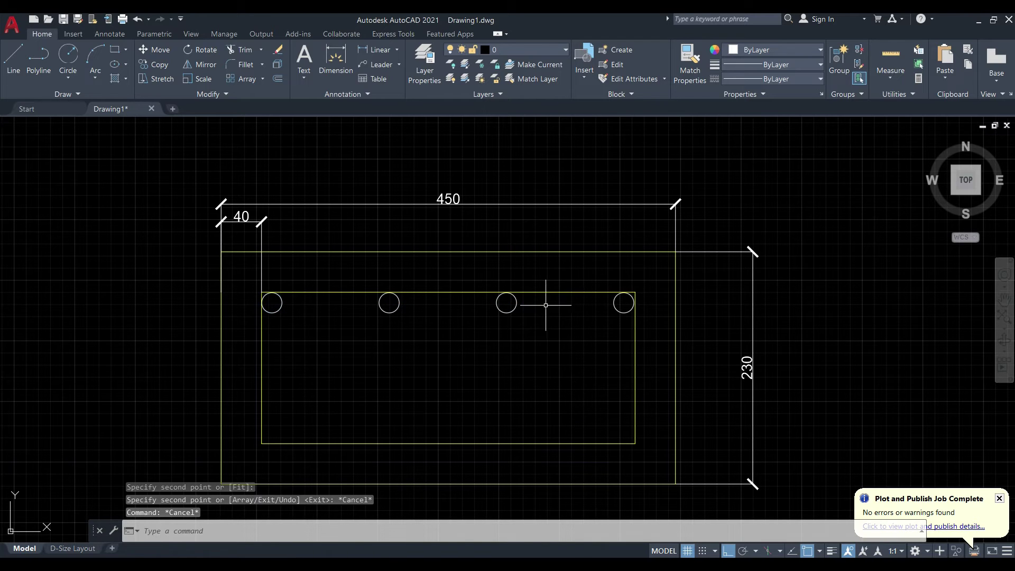
left_click(612, 324)
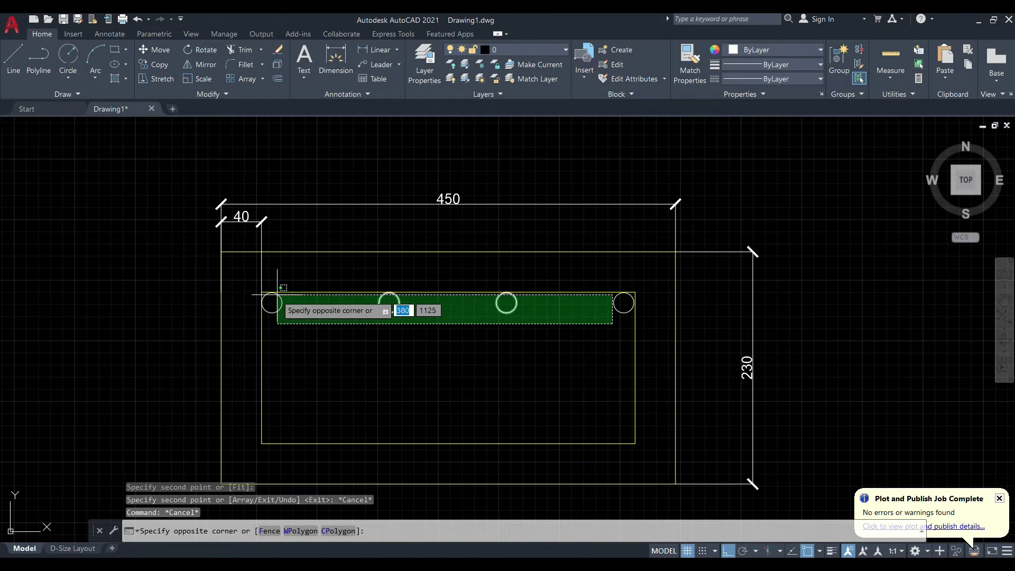
left_click(259, 289)
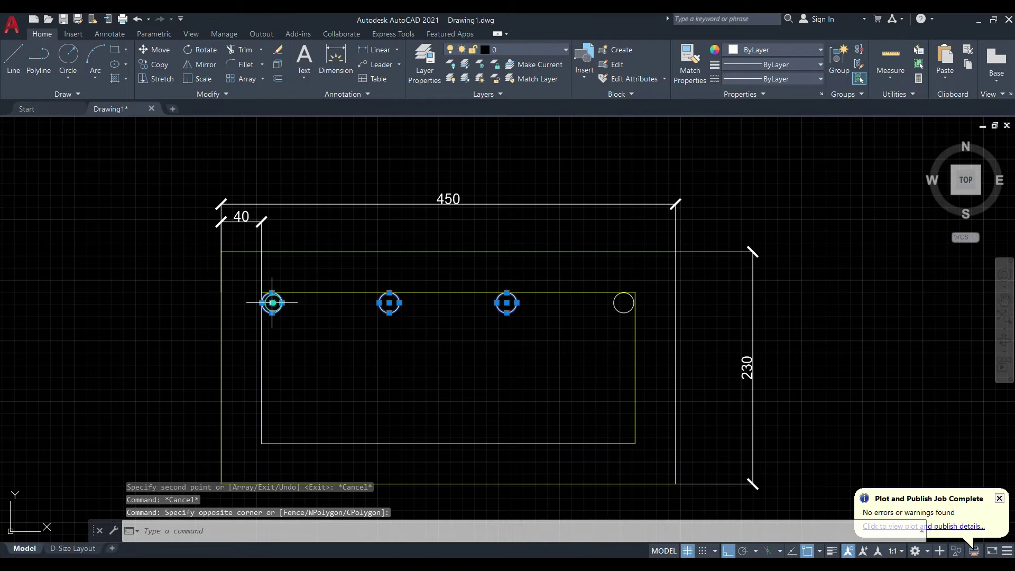
left_click(624, 295)
left_click(200, 64)
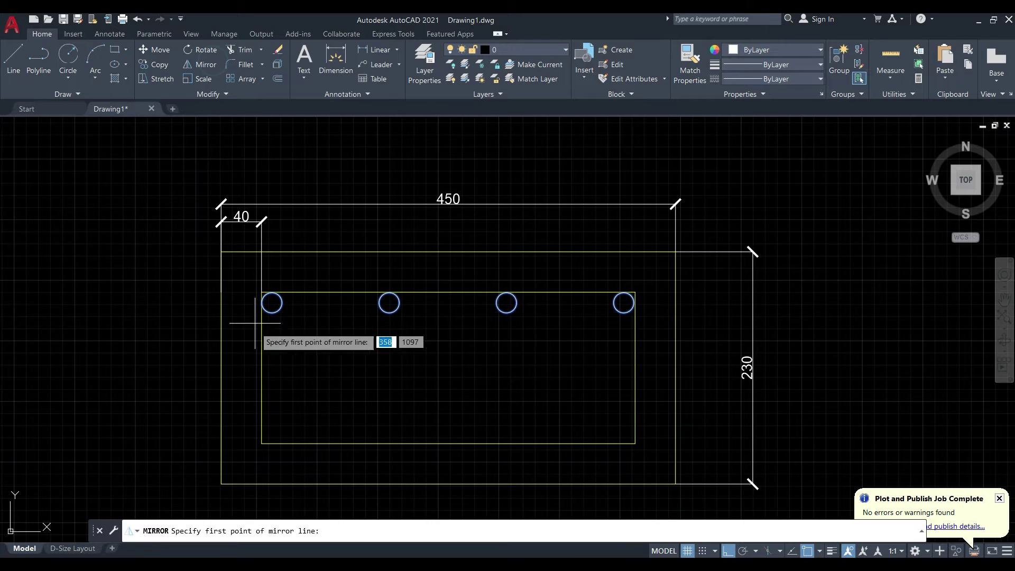
left_click(448, 368)
left_click(531, 370)
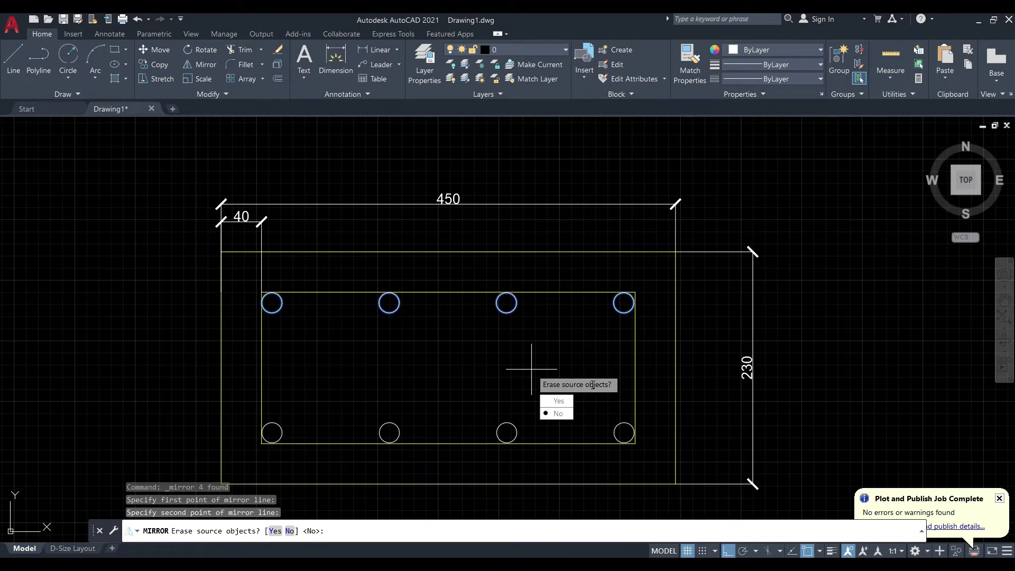
left_click(557, 414)
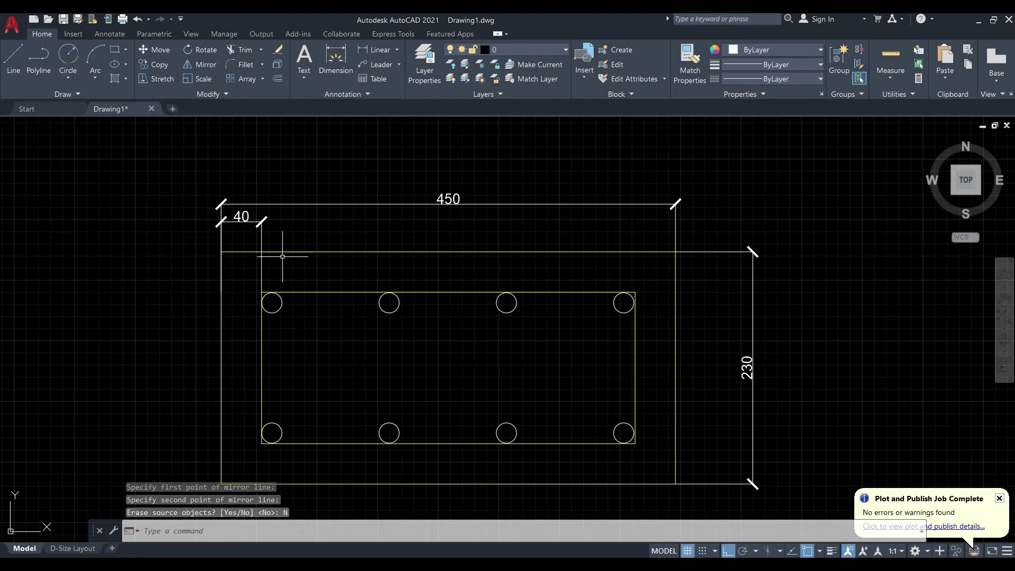
scroll(158, 238, "down", 4)
scroll(192, 259, "up", 4)
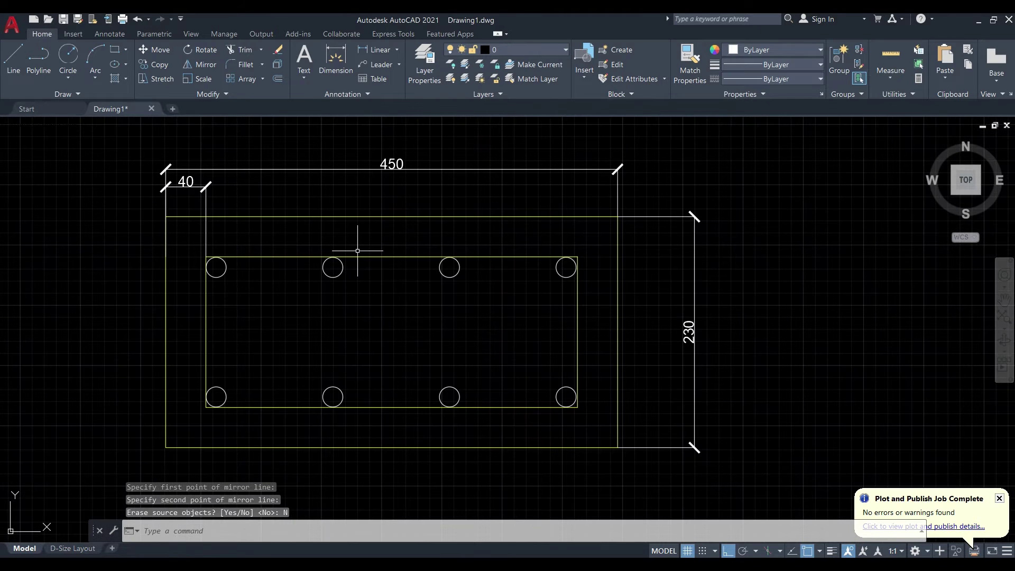
scroll(79, 227, "down", 5)
scroll(87, 236, "up", 3)
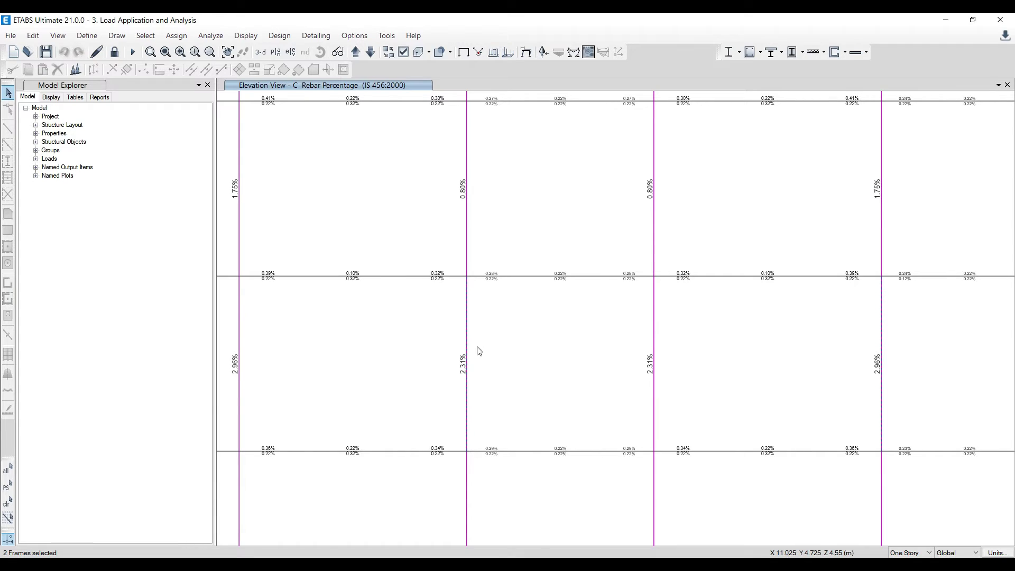
Step: Zoom out the ETABS Rebar Percentage elevation to all floors, then minimize ETABS
scroll(407, 294, "down", 1)
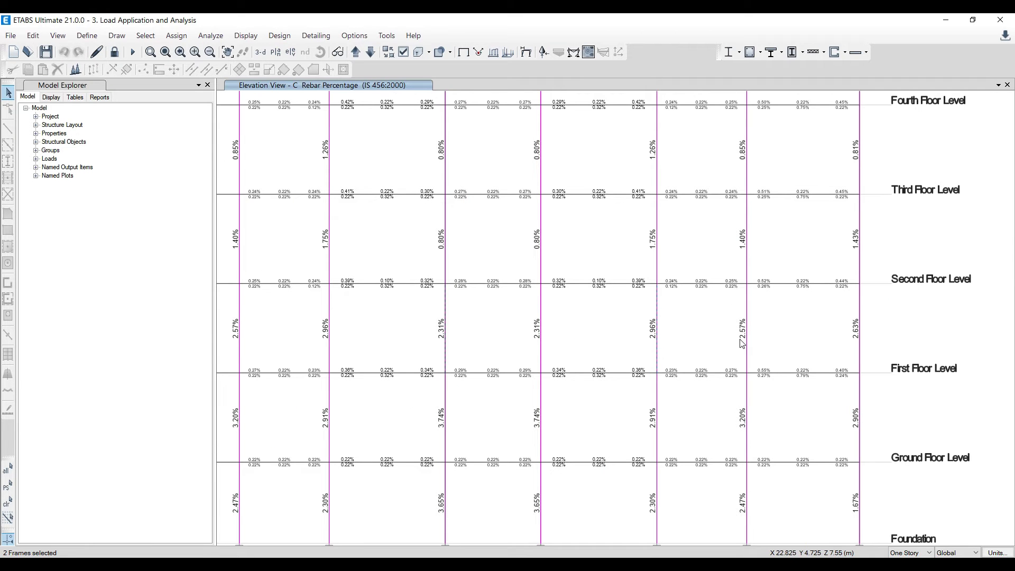
mouse_move(749, 320)
left_click(945, 20)
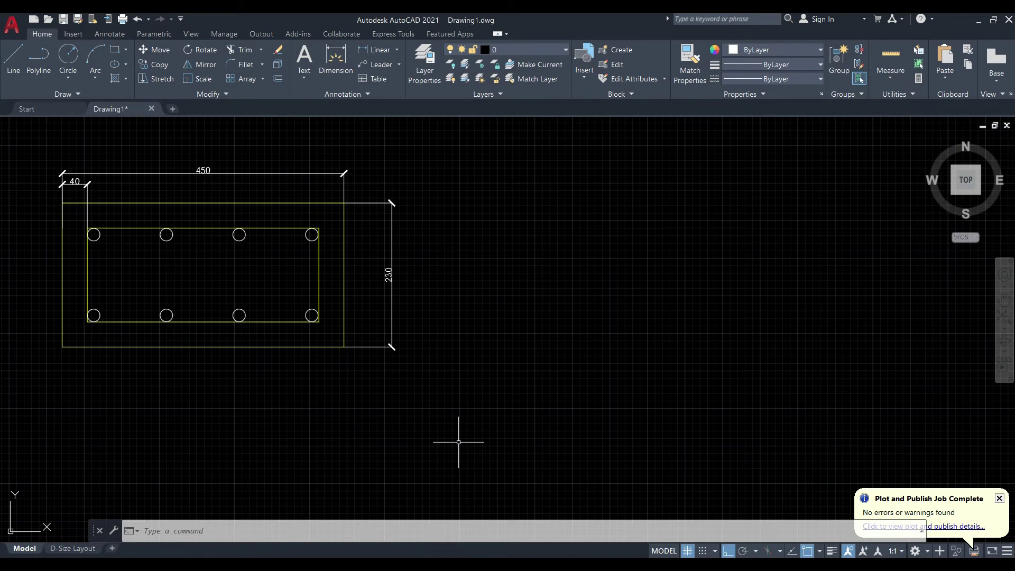
mouse_move(422, 565)
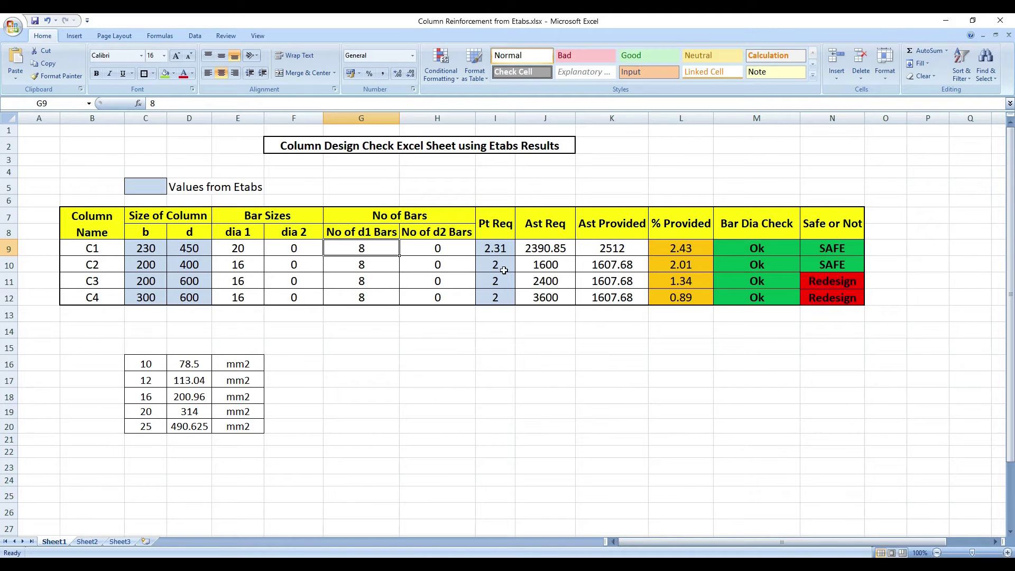
Step: Enter 2.57 as C2's Pt Req in I10, then review and close column C24's ETABS design info
left_click(503, 270)
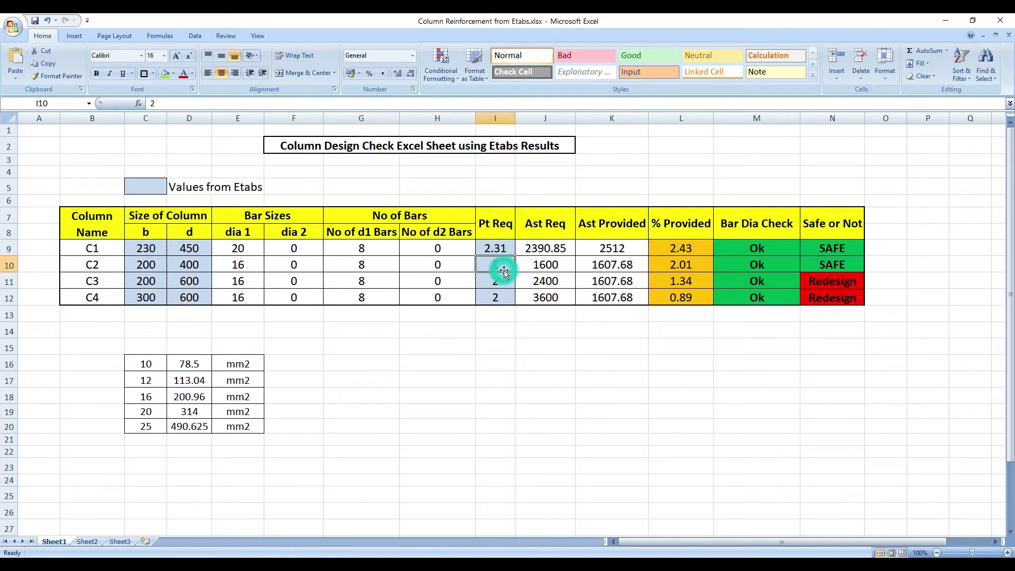
type("2")
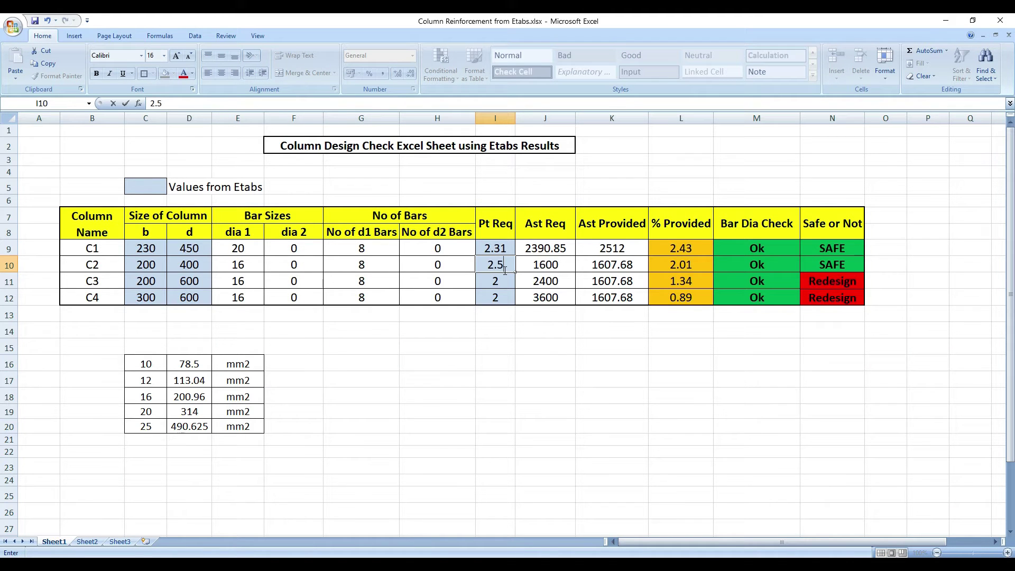
left_click(110, 271)
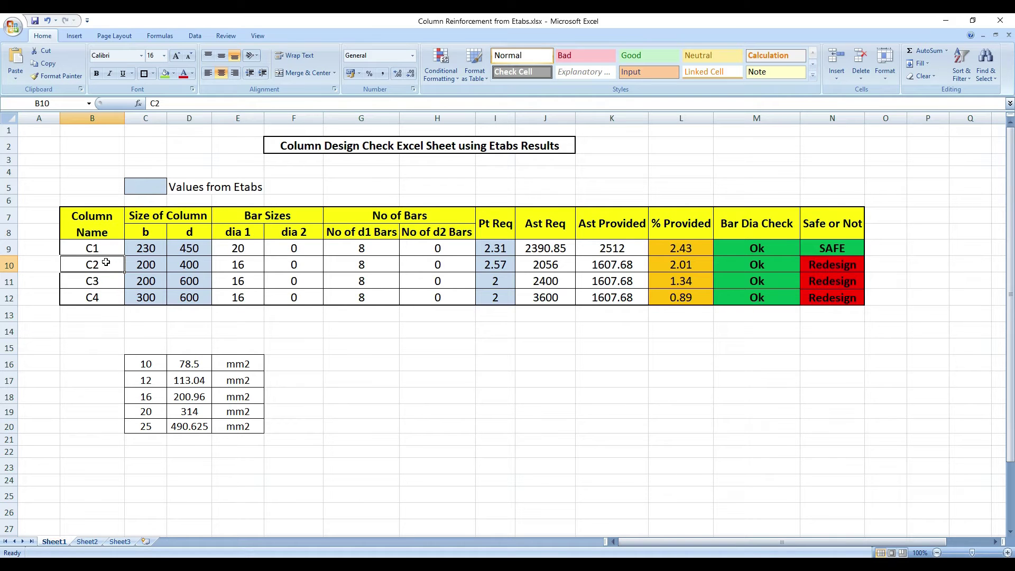
left_click(497, 260)
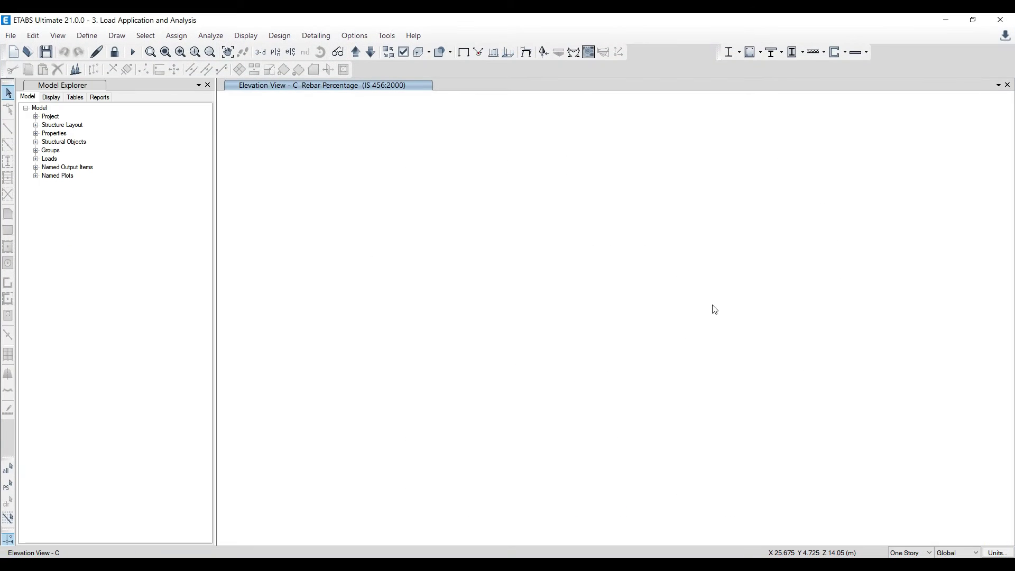
right_click(732, 400)
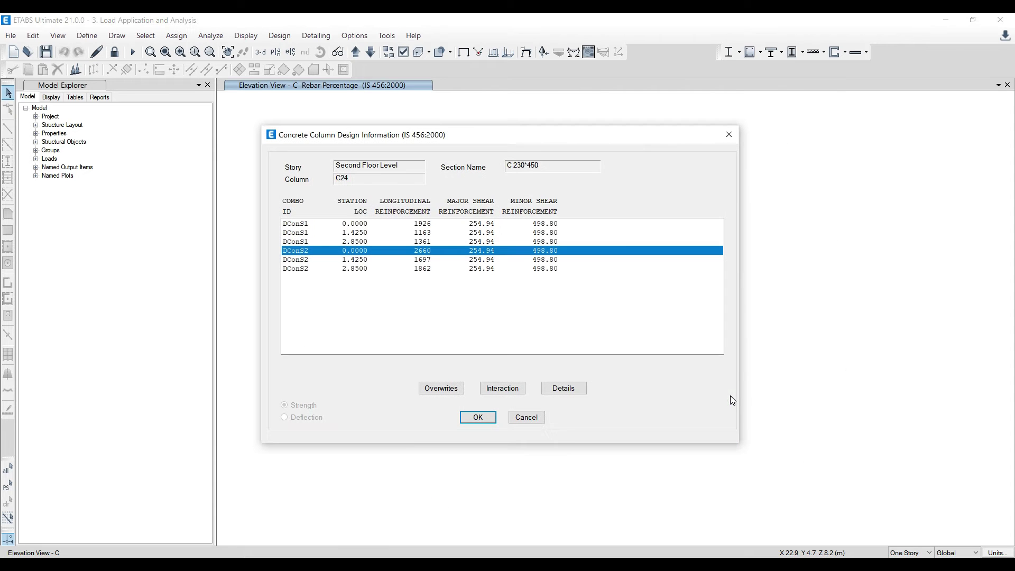
left_click(728, 135)
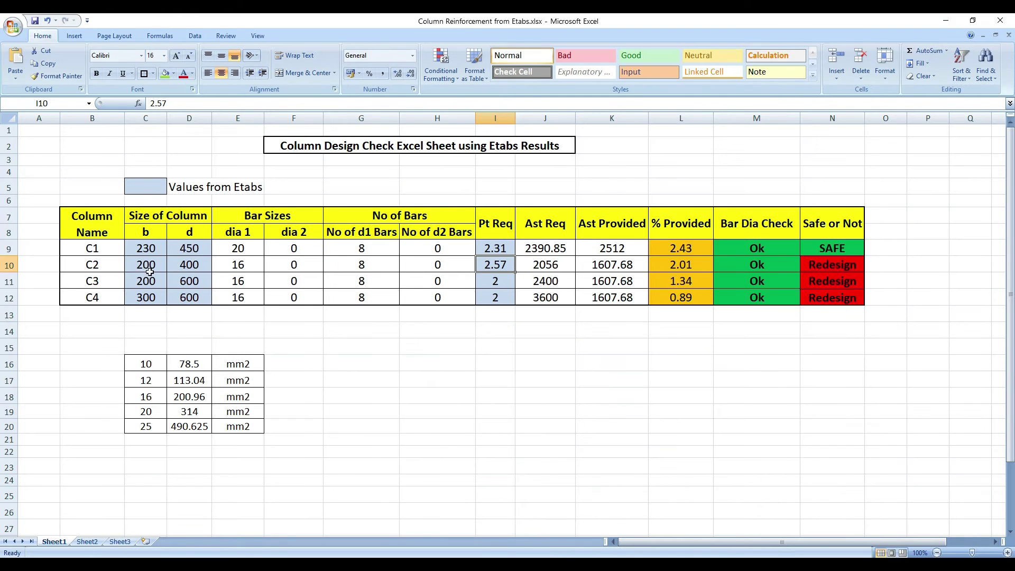
Step: Set column C2's width to 230 and depth to 450 in the check sheet
left_click(150, 272)
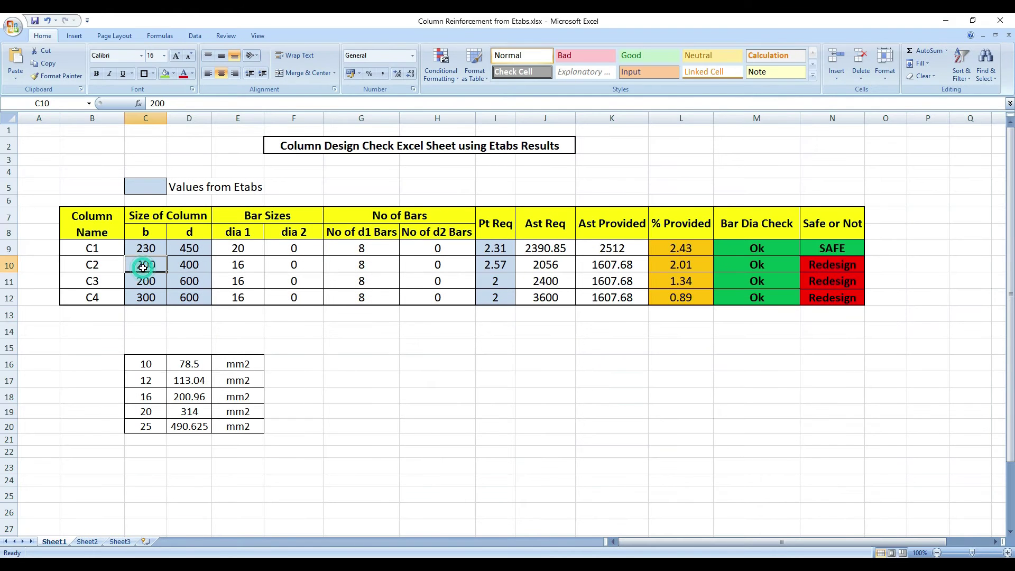
type("230")
left_click(191, 264)
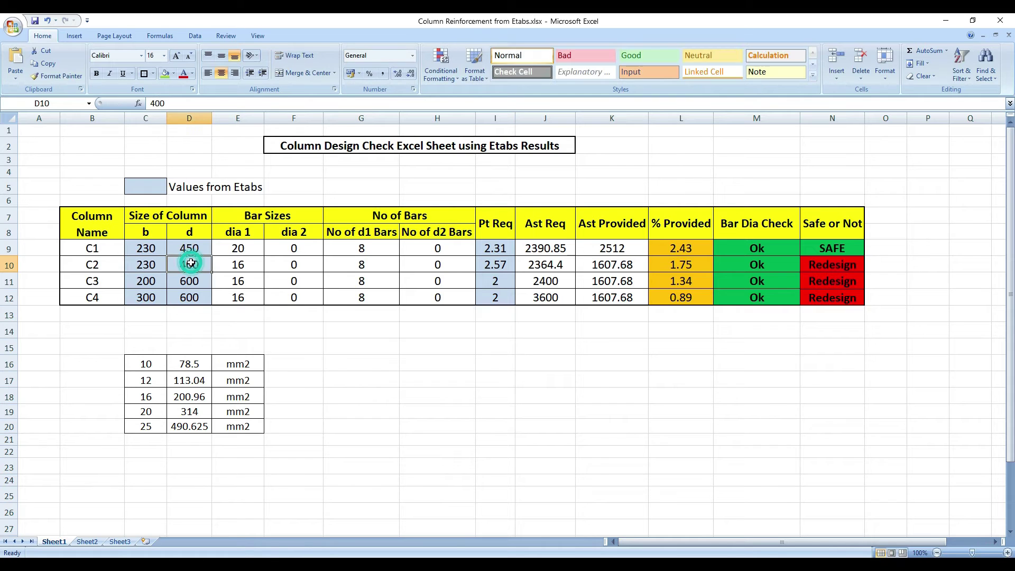
type("2")
type("50")
left_click(160, 265)
left_click(180, 264)
left_click(496, 267)
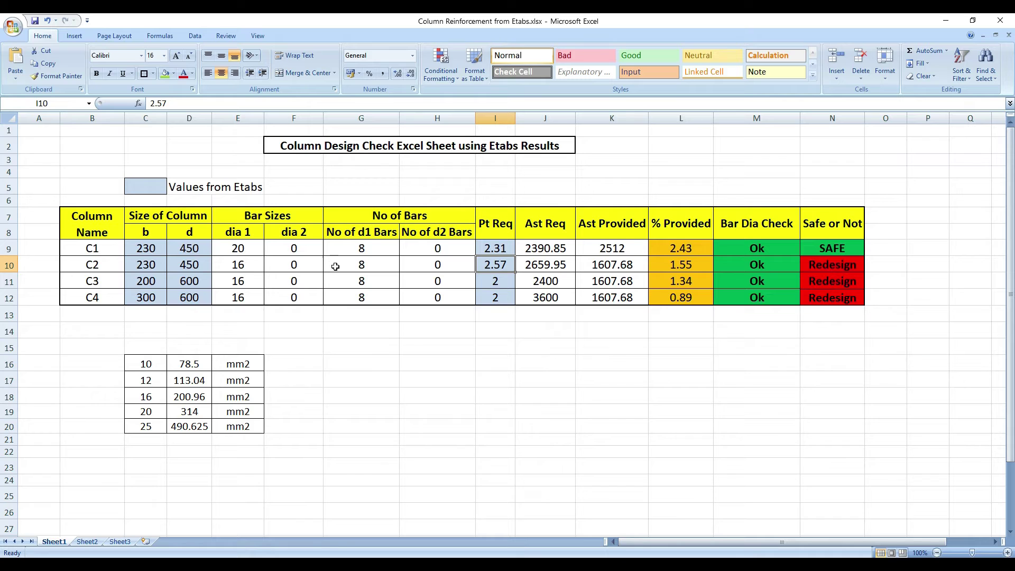
Step: Change C2's dia 1 bar size in E10 to 20
left_click(246, 267)
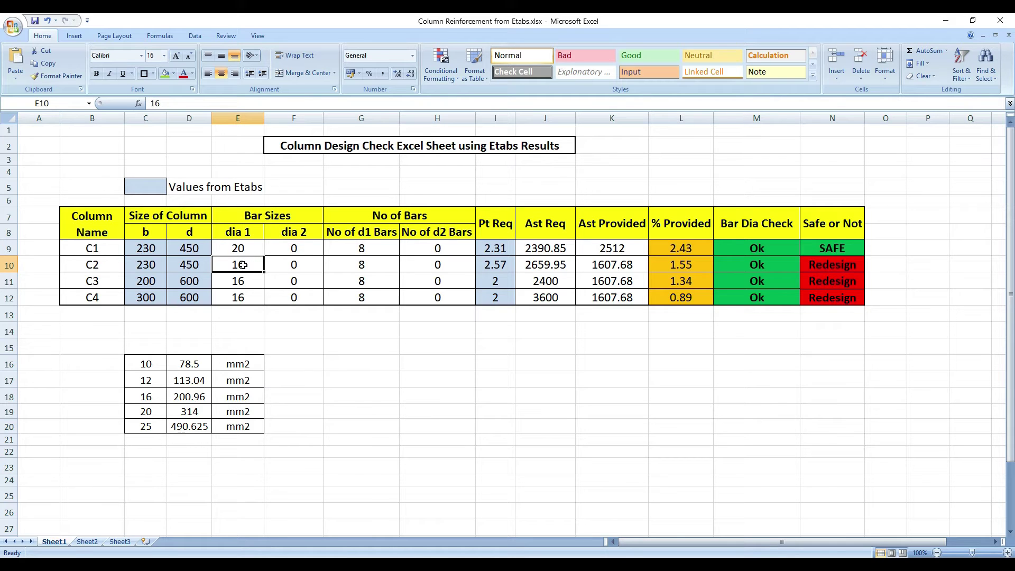
type("20")
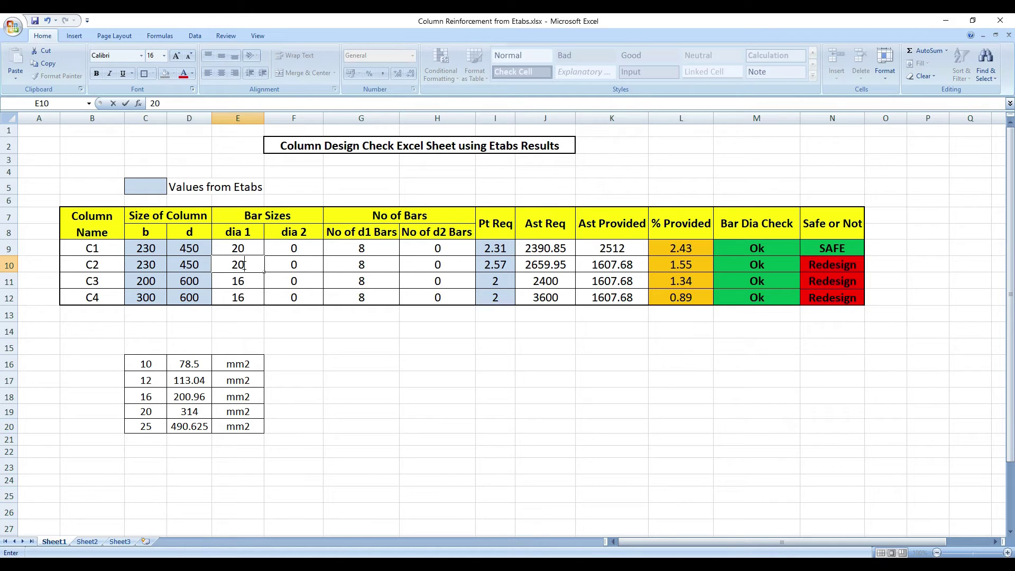
left_click(371, 269)
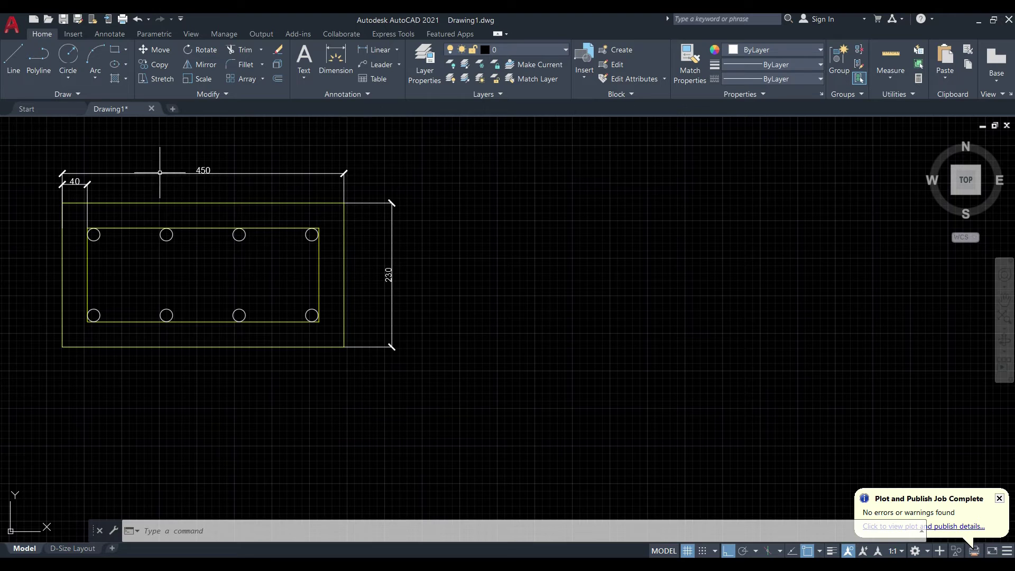
Step: Minimize AutoCAD to reveal the Column Reinforcement from Etabs.xlsx check sheet
scroll(91, 205, "up", 2)
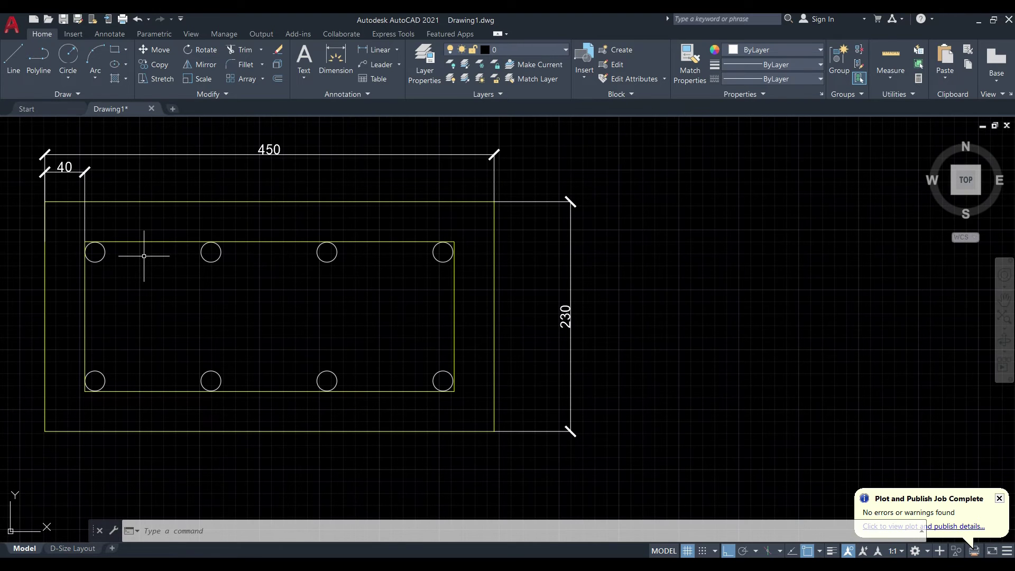
scroll(95, 251, "up", 2)
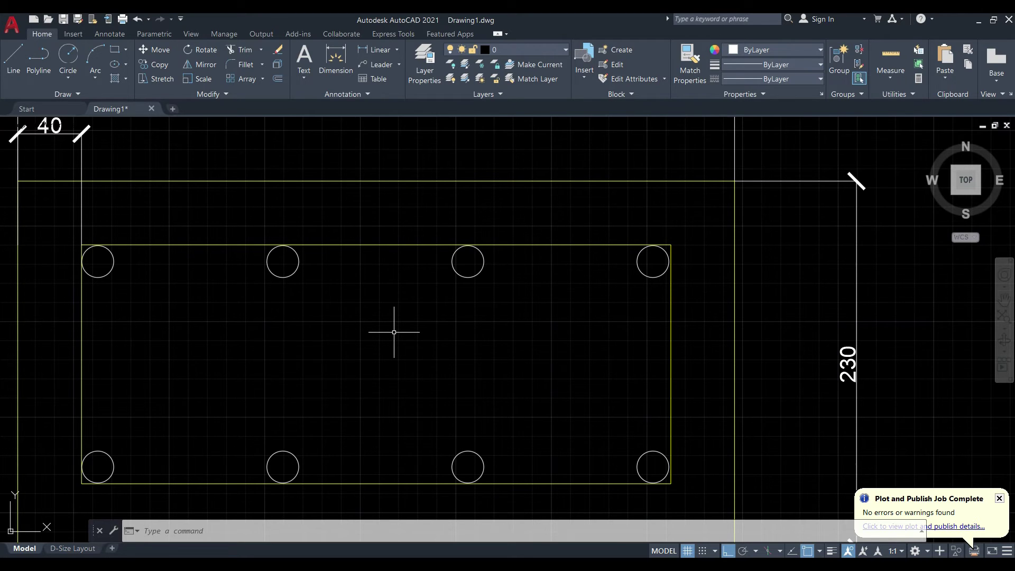
scroll(259, 213, "down", 2)
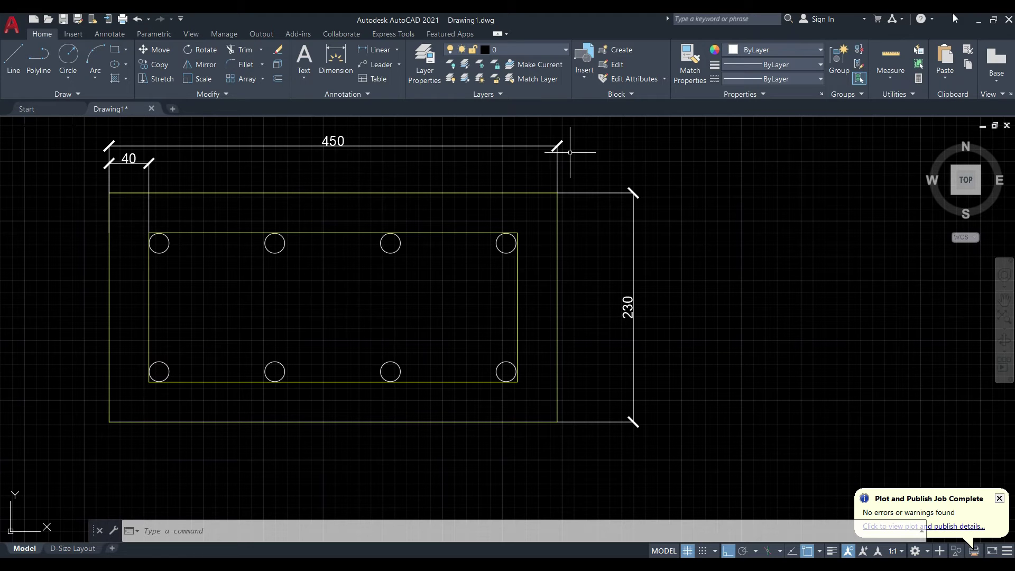
left_click(977, 21)
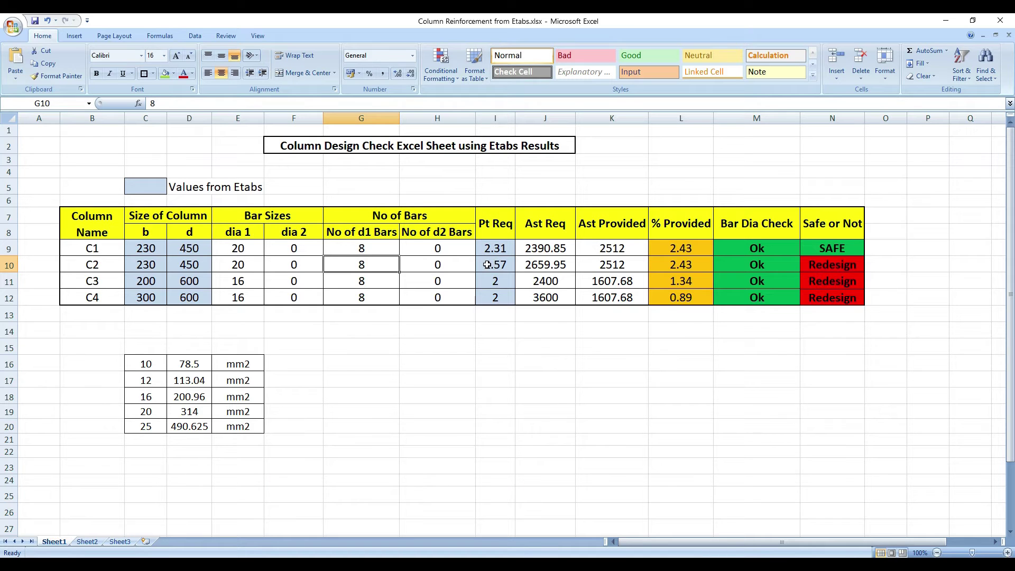
Step: Give C2 a dia 2 of 16 and set its d1 bar count to 8
left_click(381, 265)
type("10")
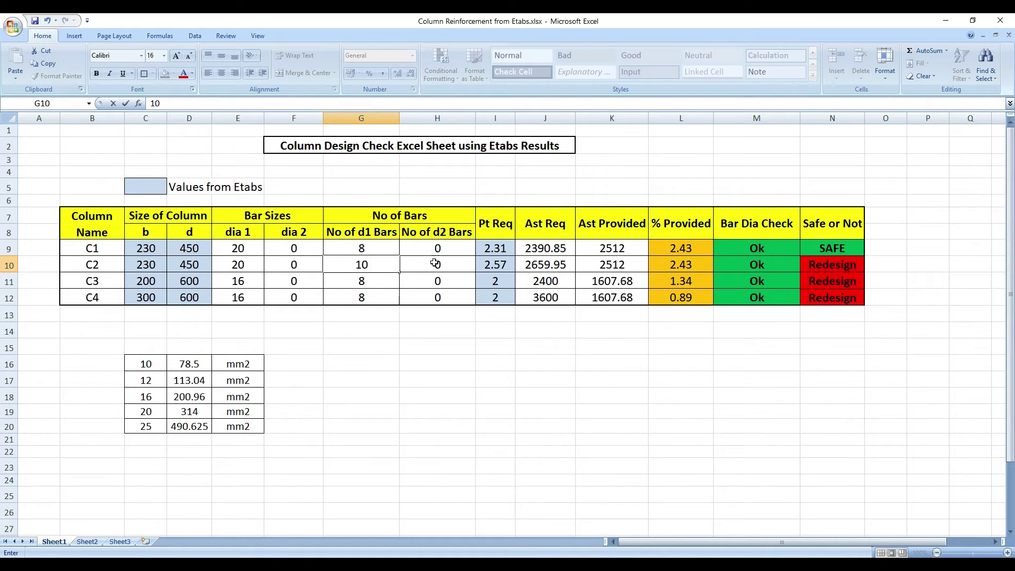
left_click(498, 267)
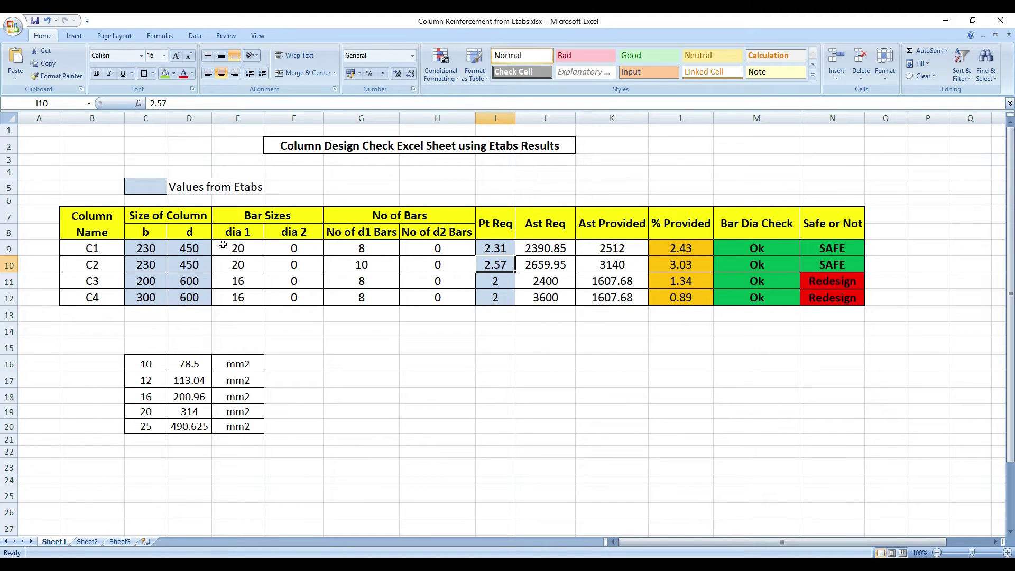
left_click(293, 267)
type("16")
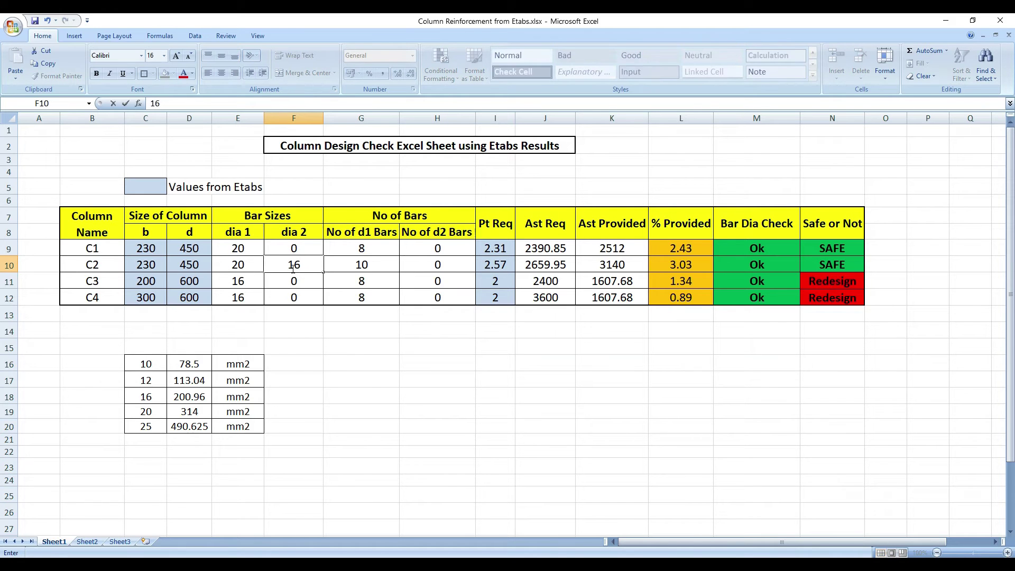
left_click(357, 263)
type("8")
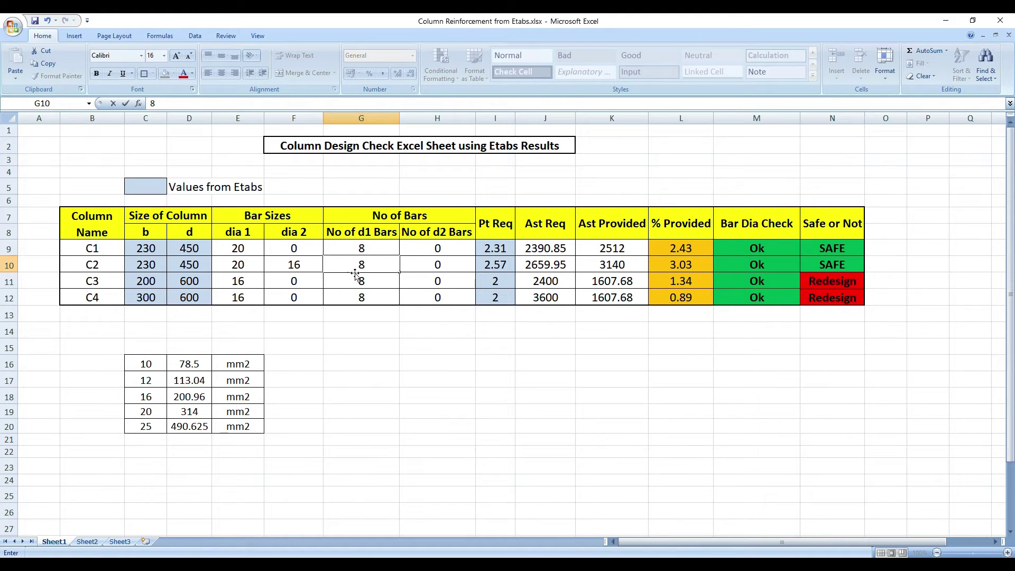
left_click(355, 274)
Step: Check I10 and L10, then enter 2 d2 bars in H10 so C2 reads SAFE
left_click(504, 267)
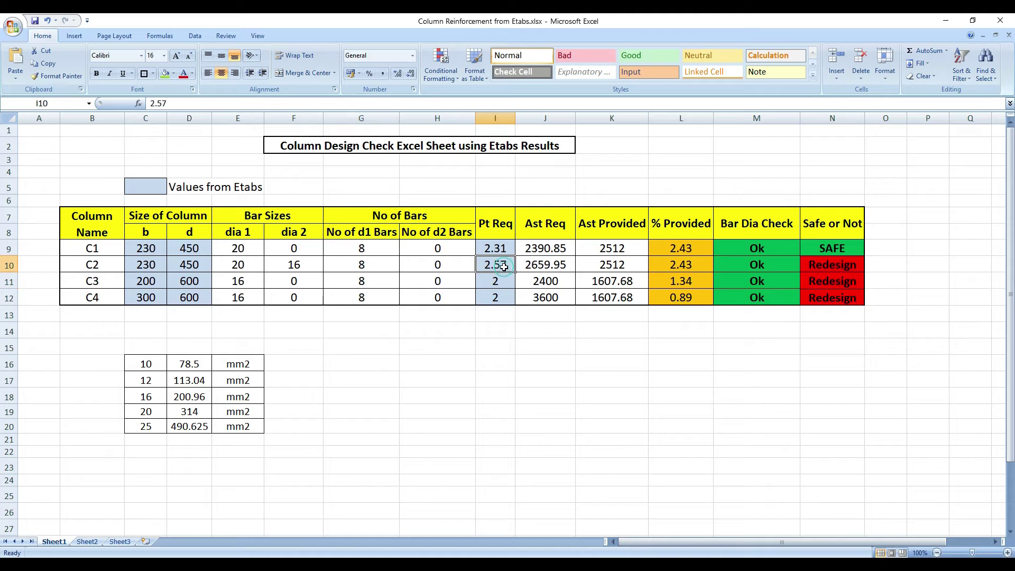
left_click(689, 270)
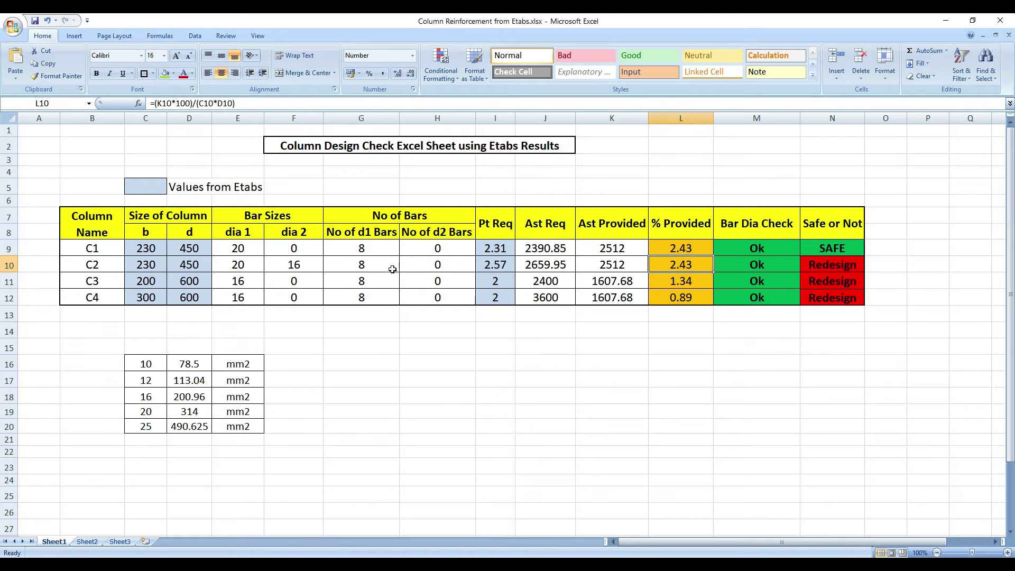
left_click(451, 263)
type("2")
key("Return")
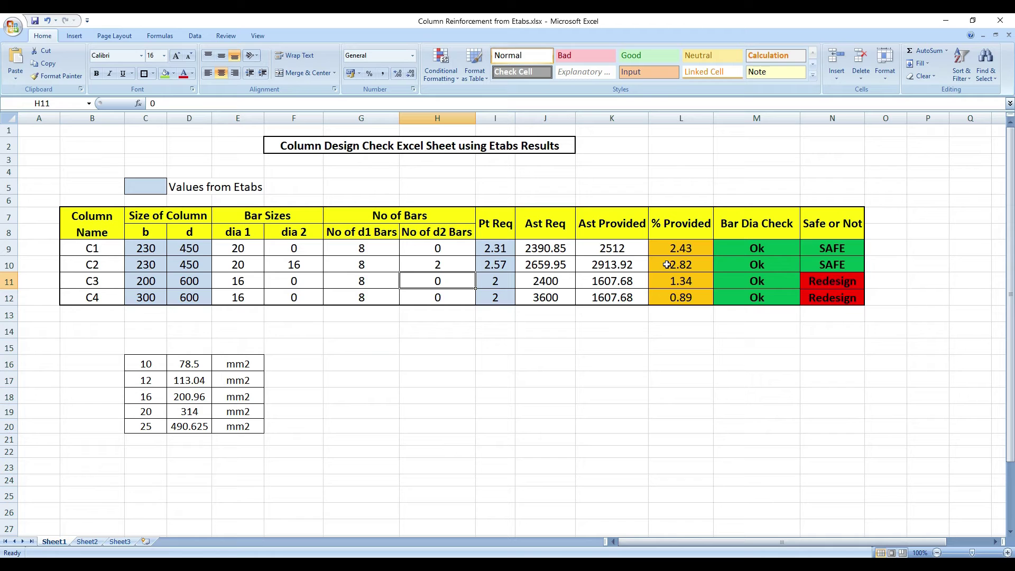
Step: Compare ETABS elevation C rebar percentages against C2's d2 count and dia 2 in H10 and F10
left_click(442, 266)
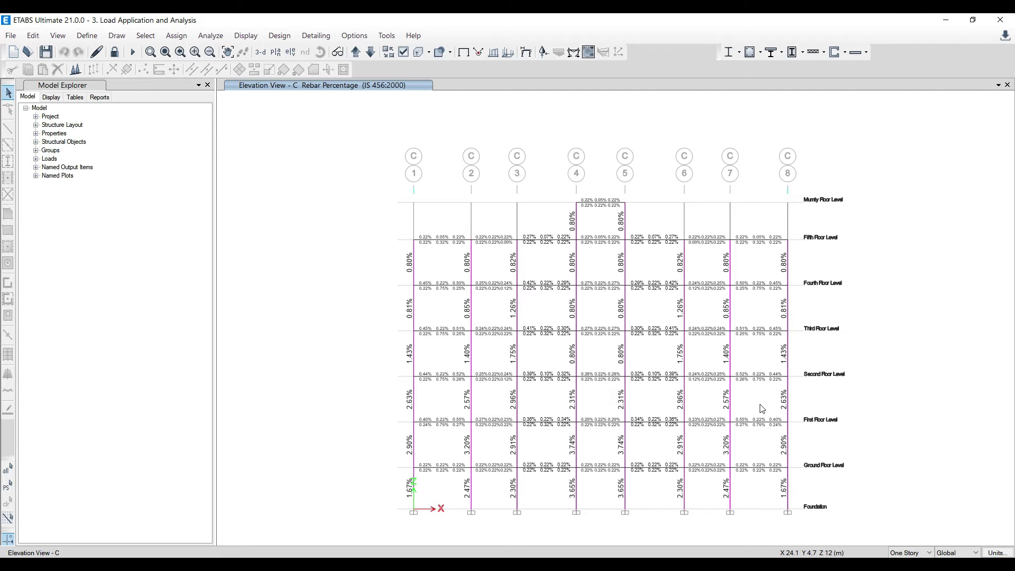
left_click(945, 19)
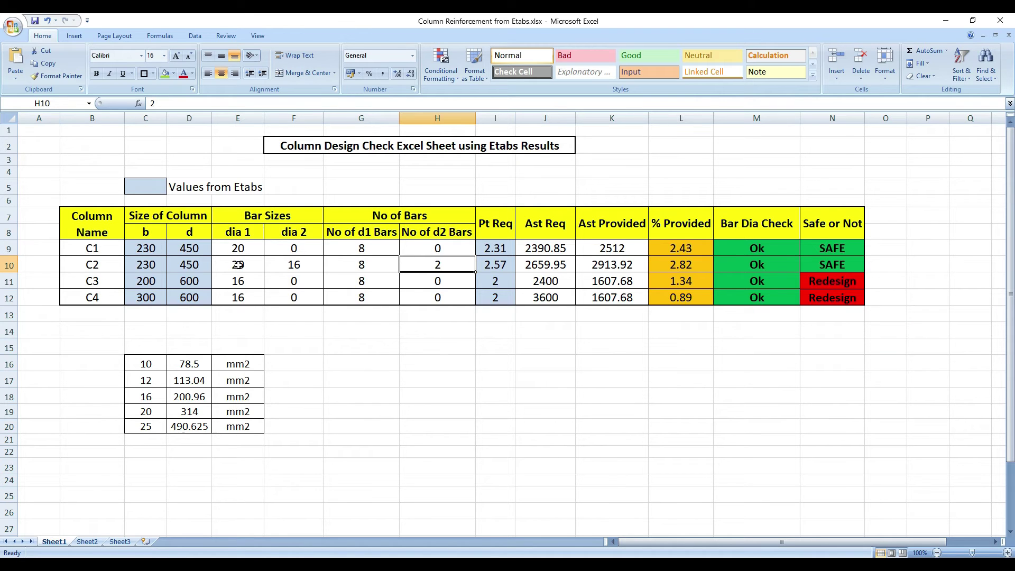
left_click(318, 265)
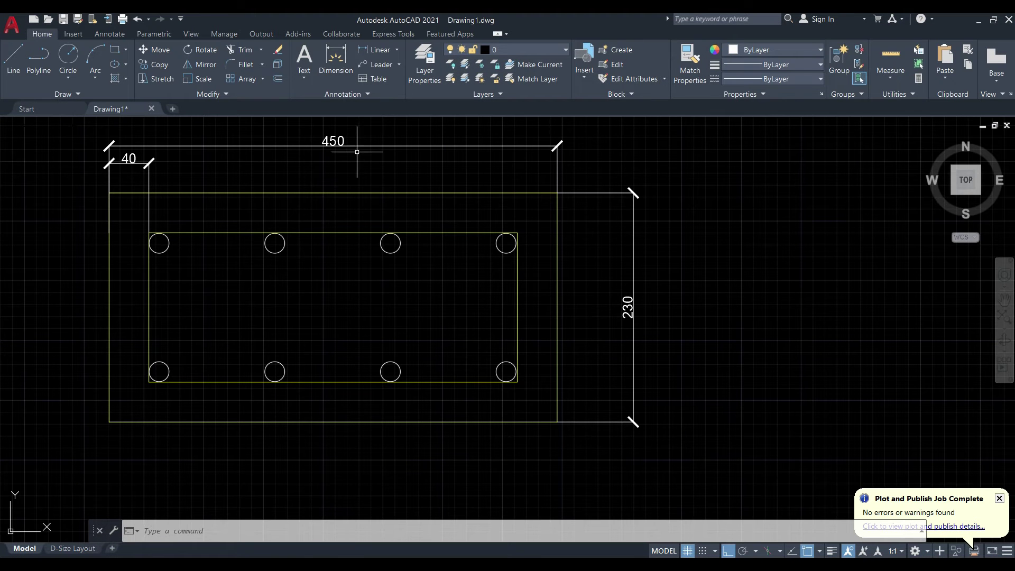
Step: Duplicate the whole column section with Ctrl+C/Ctrl+V, placing the copy to the right
scroll(154, 190, "down", 1)
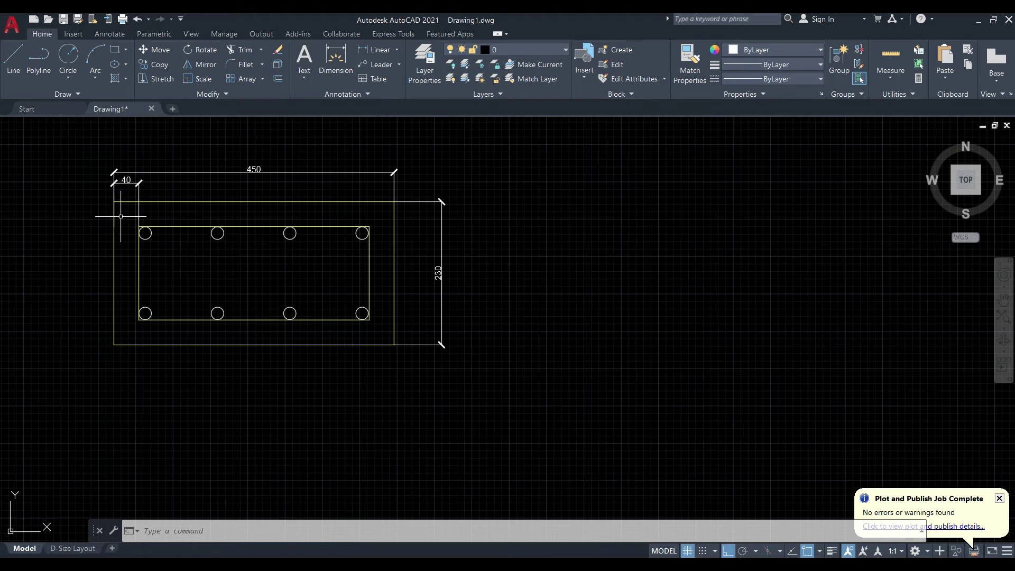
left_click(88, 143)
left_click(529, 375)
key("ctrl+c")
key("ctrl+v")
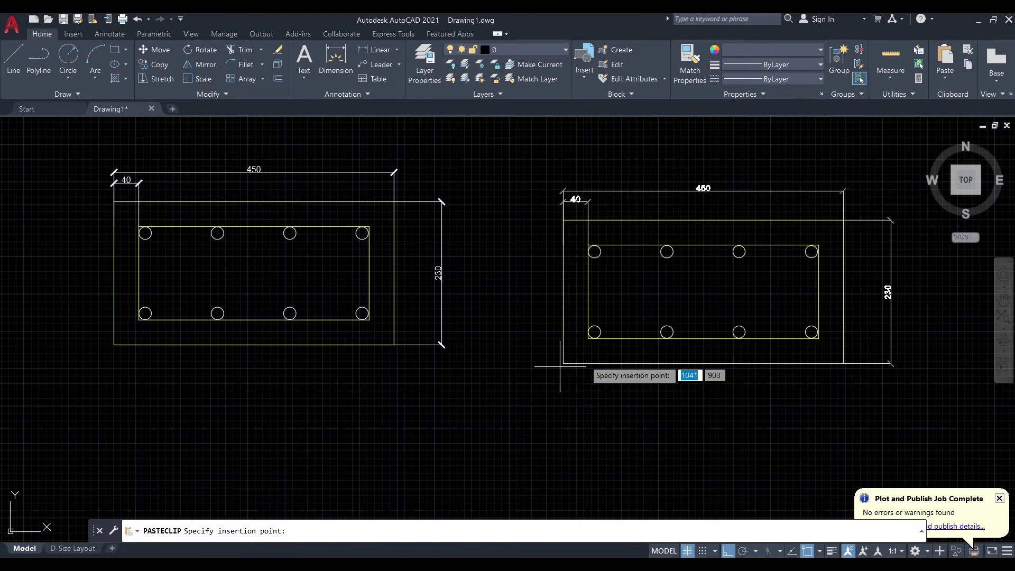
left_click(588, 351)
Step: Erase all bars in the copied section except the top-left one
left_click_drag(730, 251, 518, 272)
scroll(693, 270, "up", 2)
scroll(566, 351, "up", 2)
left_click(601, 352)
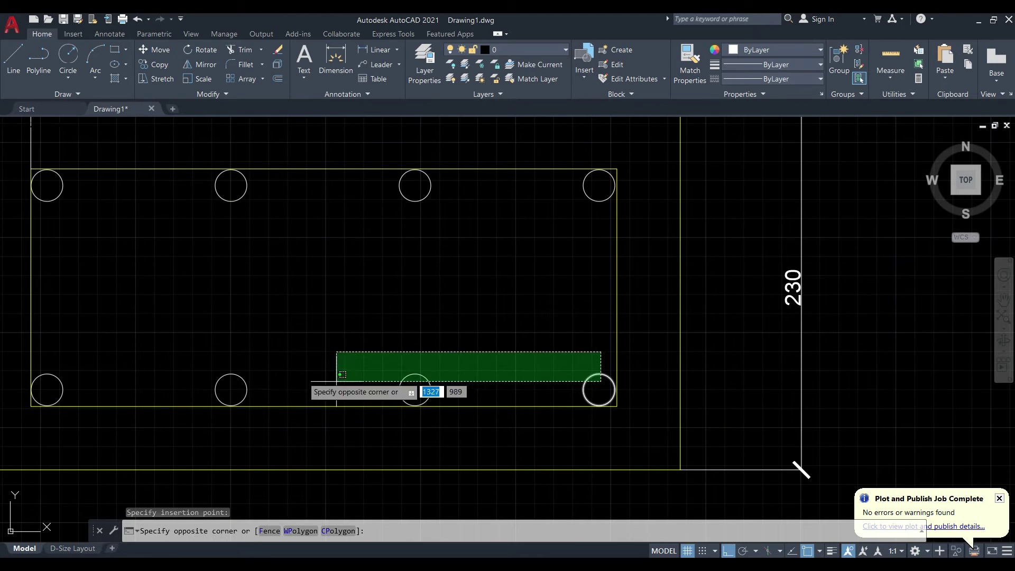
left_click(46, 389)
key("Delete")
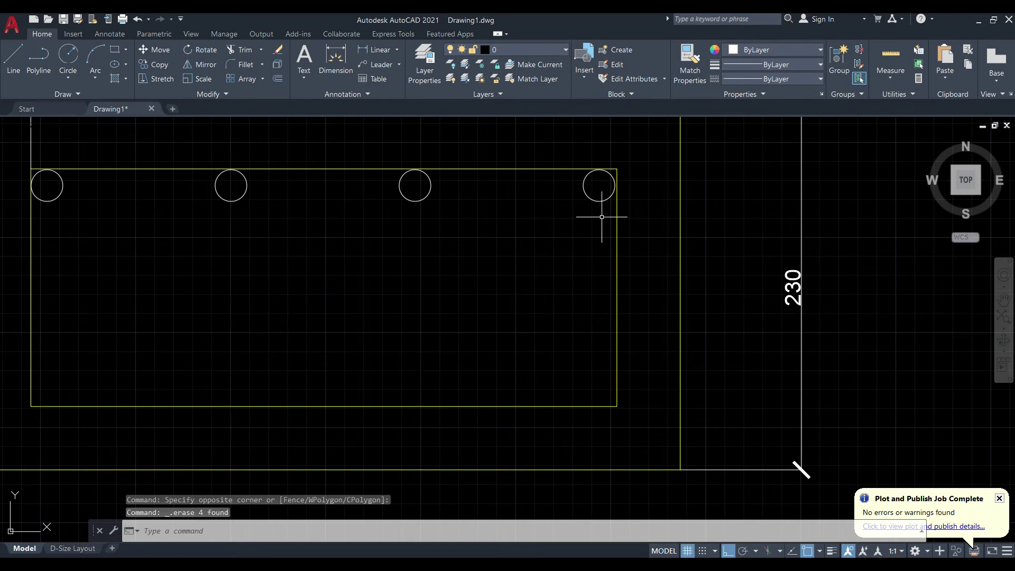
left_click(602, 215)
left_click(211, 197)
key("Delete")
Step: Copy the top-left bar as an array of 5 items spaced 87 along the top
left_click(57, 197)
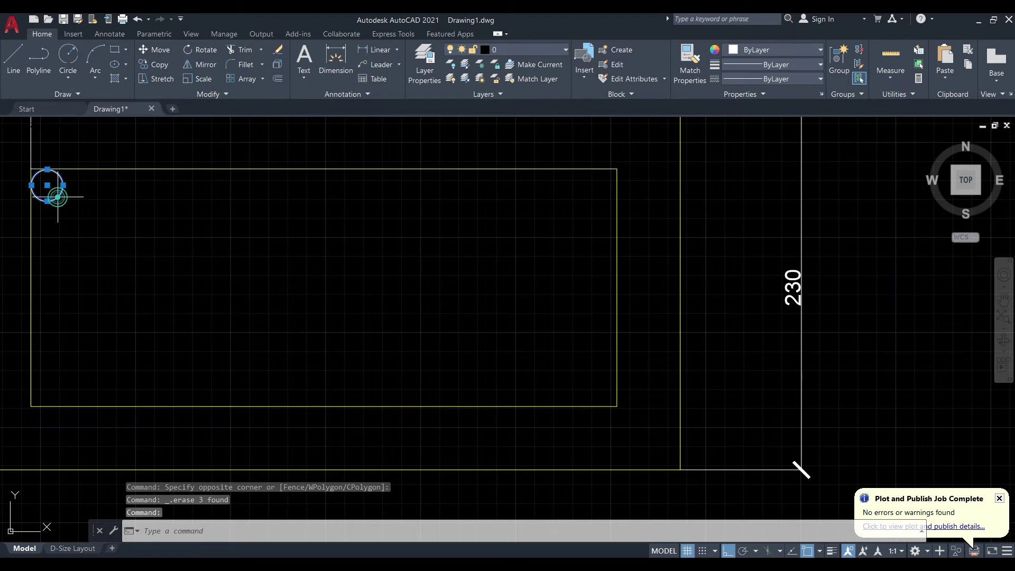
left_click(161, 74)
scroll(58, 155, "up", 4)
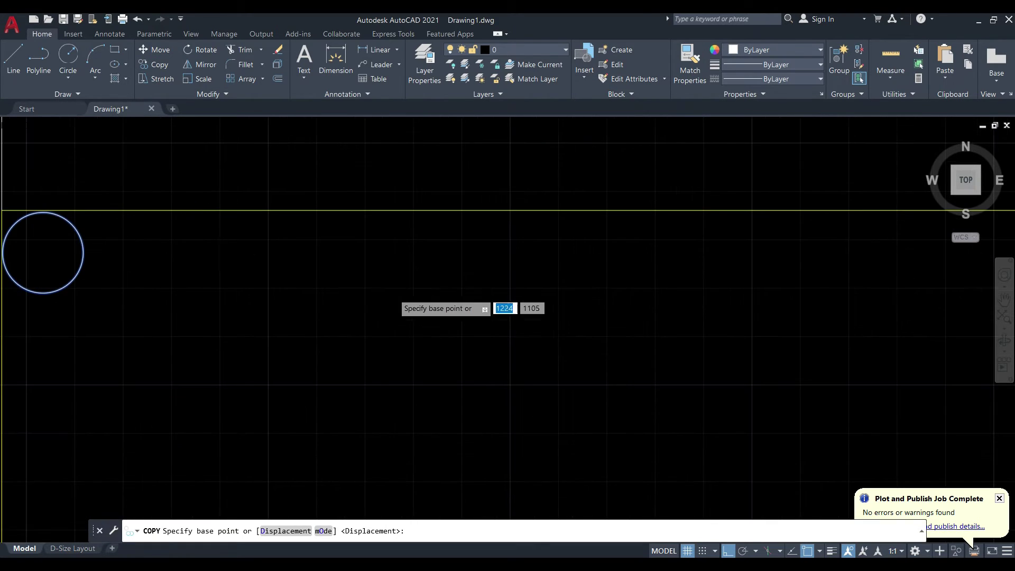
scroll(393, 290, "down", 2)
scroll(212, 261, "up", 2)
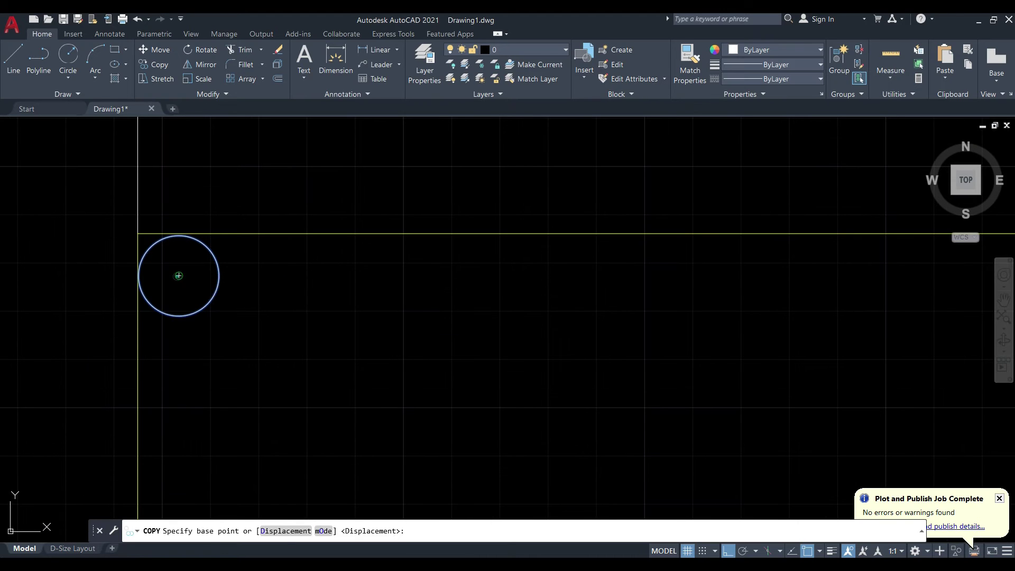
left_click(179, 275)
scroll(322, 290, "down", 3)
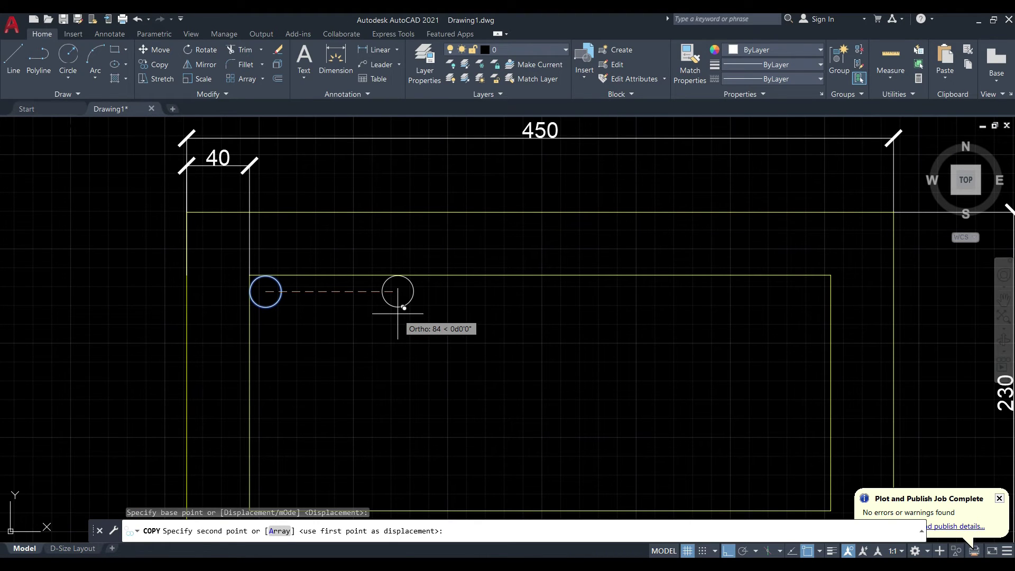
type("a")
key("Return")
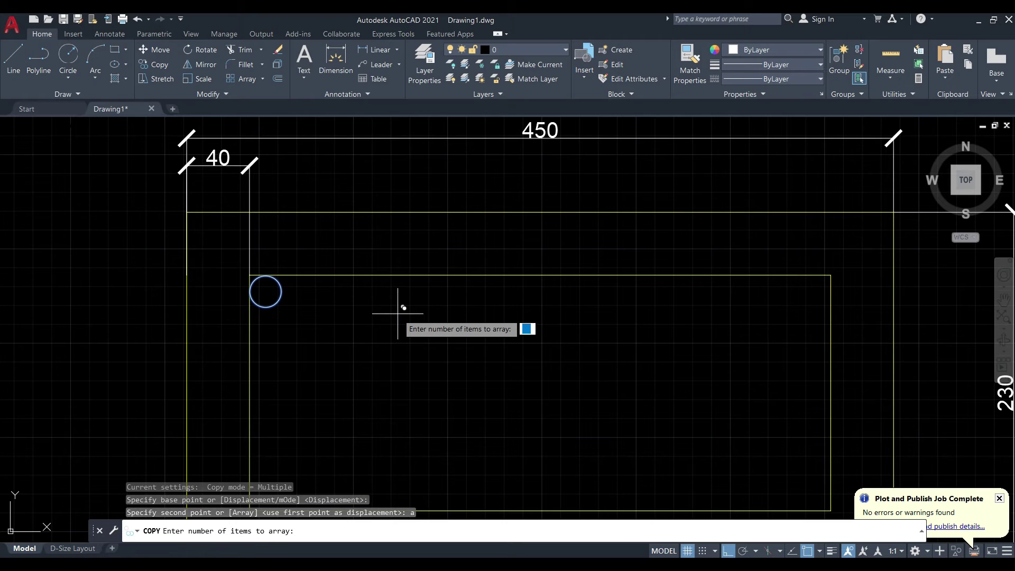
type("5")
key("Return")
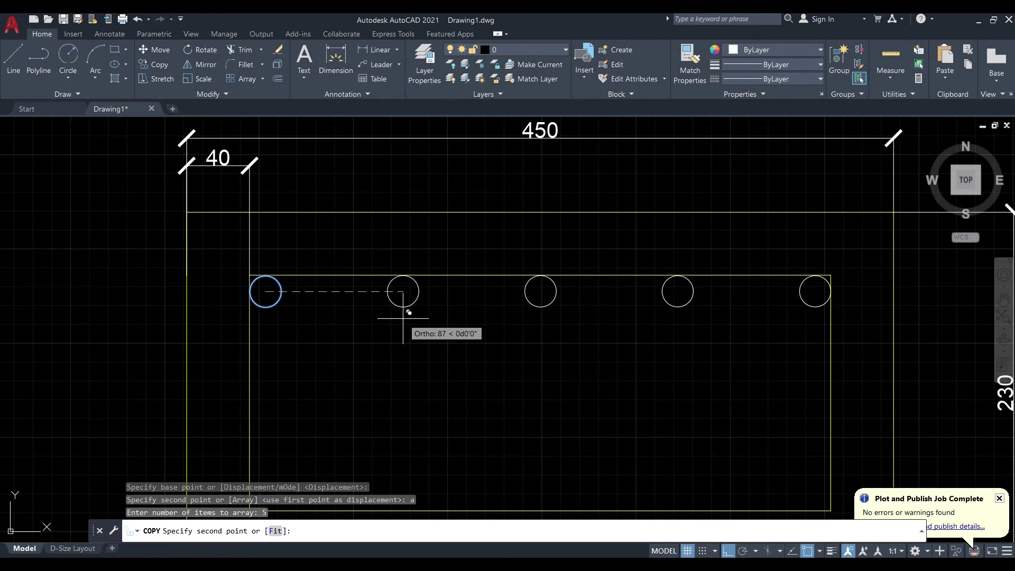
left_click(403, 318)
key("Escape")
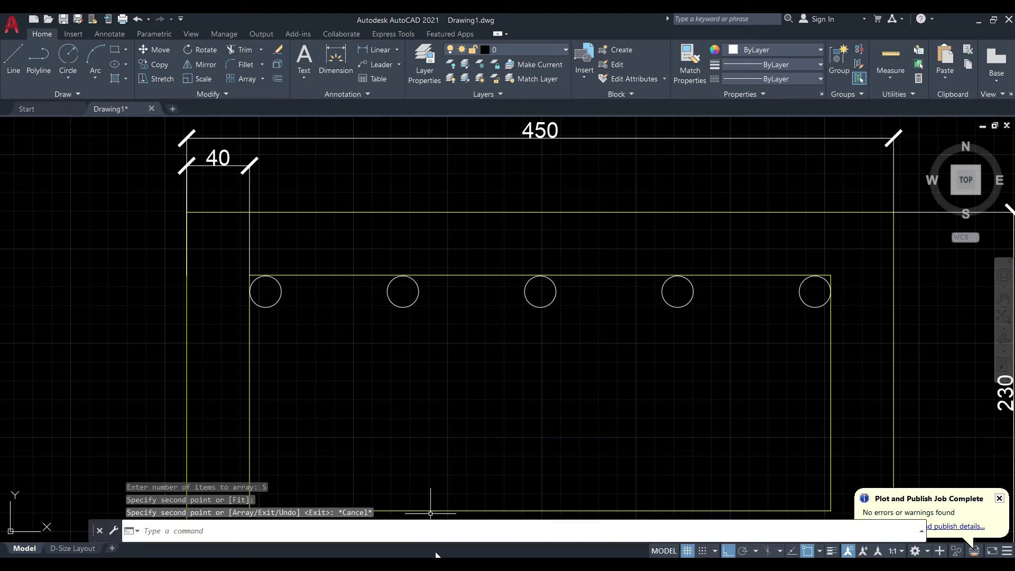
key("alt+Tab")
Step: Check C2's d1 and d2 bar counts in Excel, then go back to the drawing
left_click(340, 263)
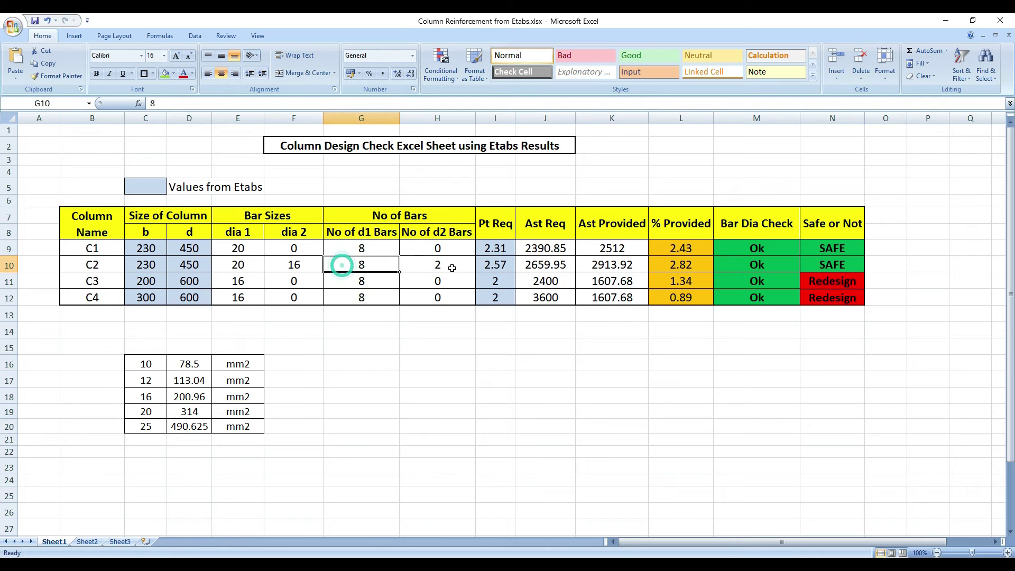
left_click(451, 267)
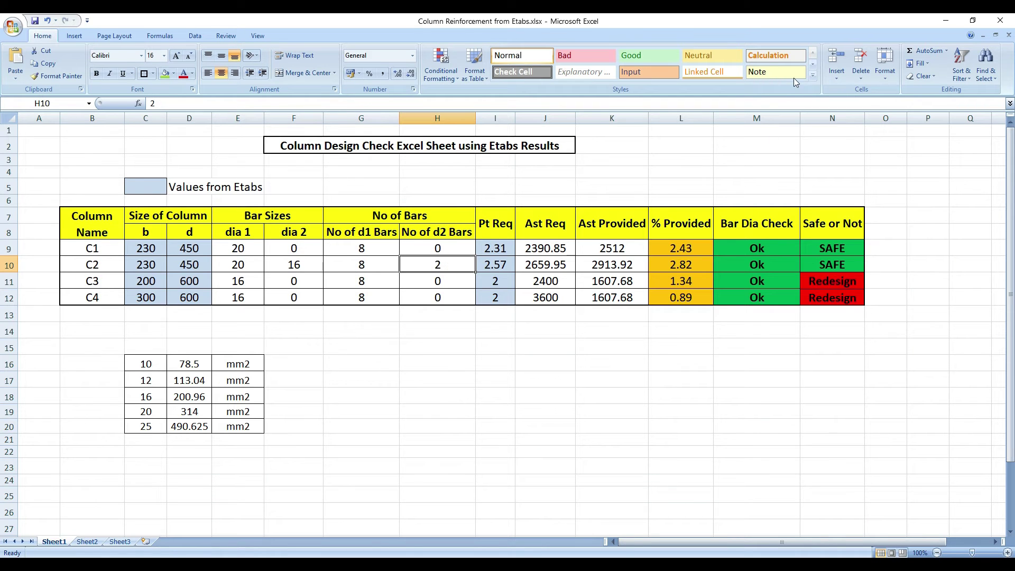
left_click(946, 20)
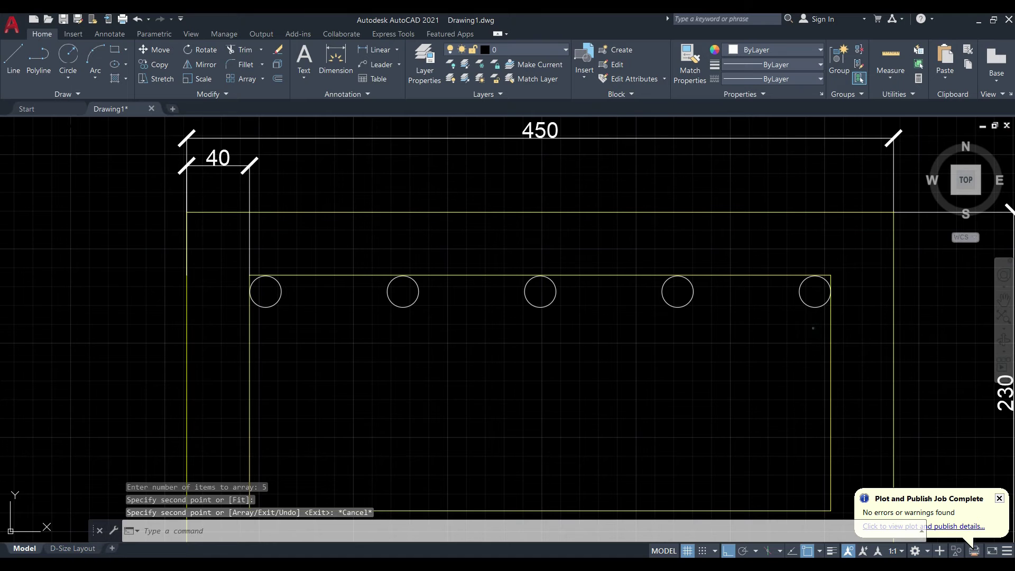
Step: Mirror the five top bars about a horizontal line through the section centre, keeping the originals
left_click(812, 328)
left_click(251, 275)
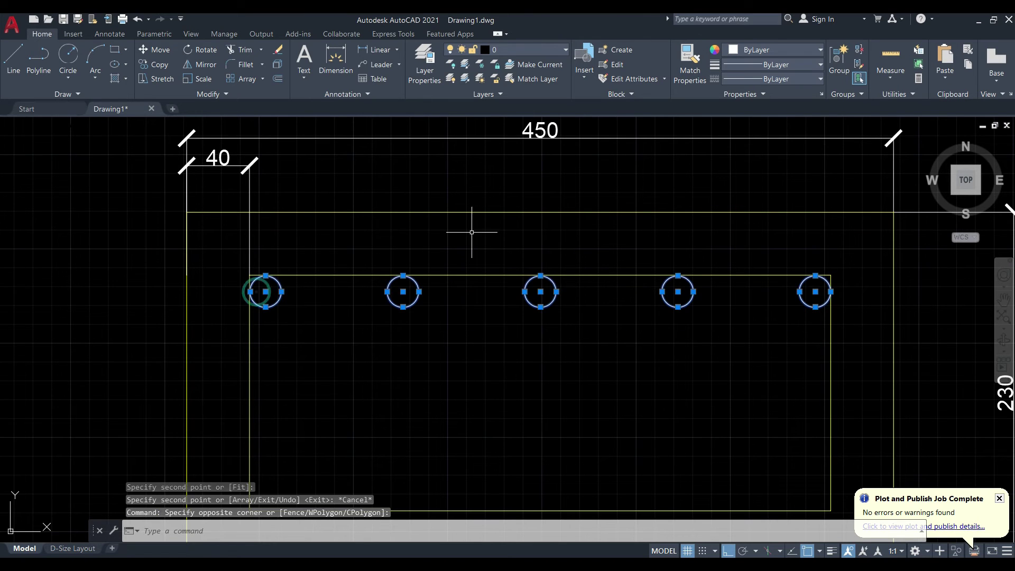
left_click(200, 64)
scroll(293, 215, "down", 2)
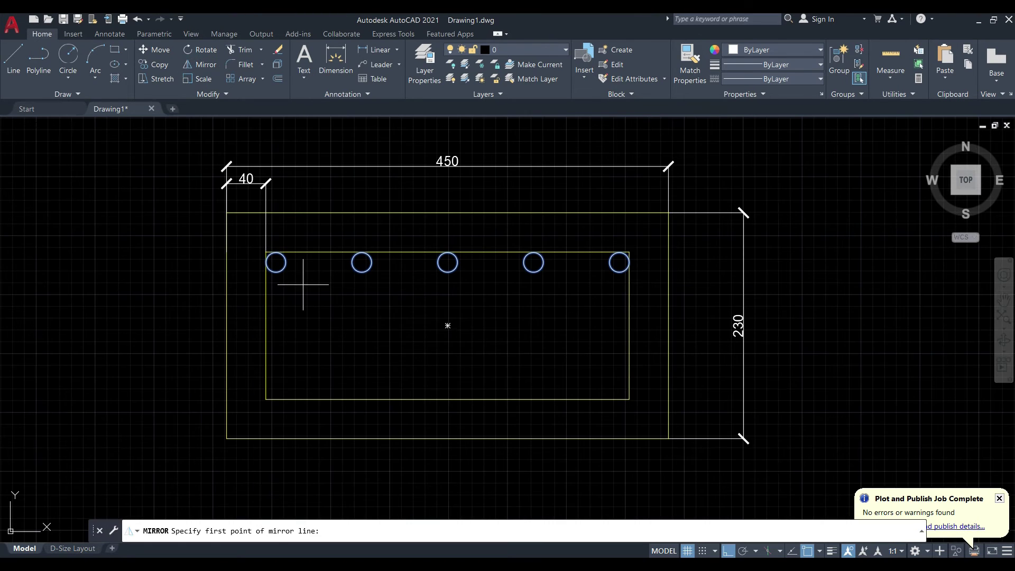
left_click(447, 324)
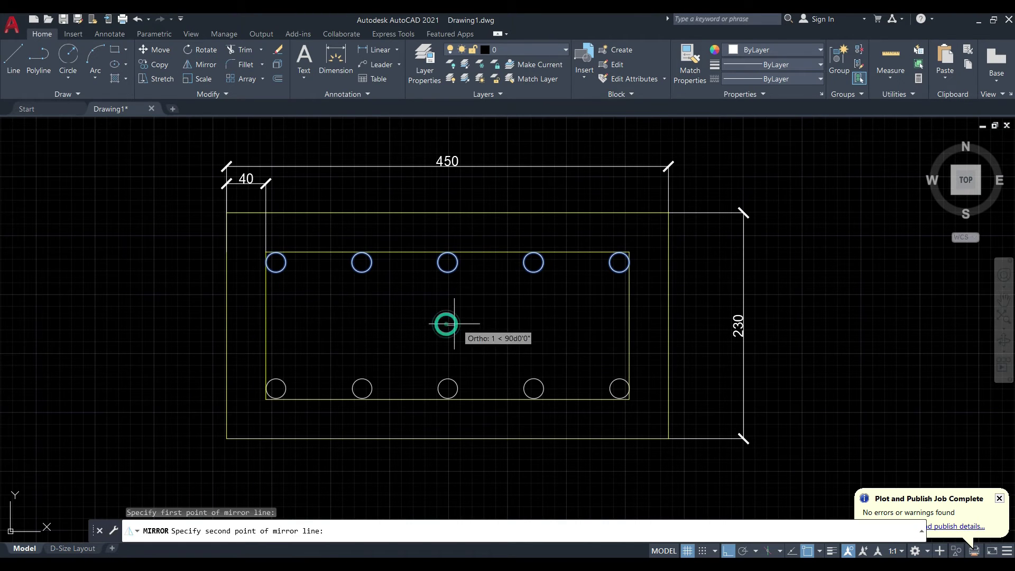
left_click(524, 324)
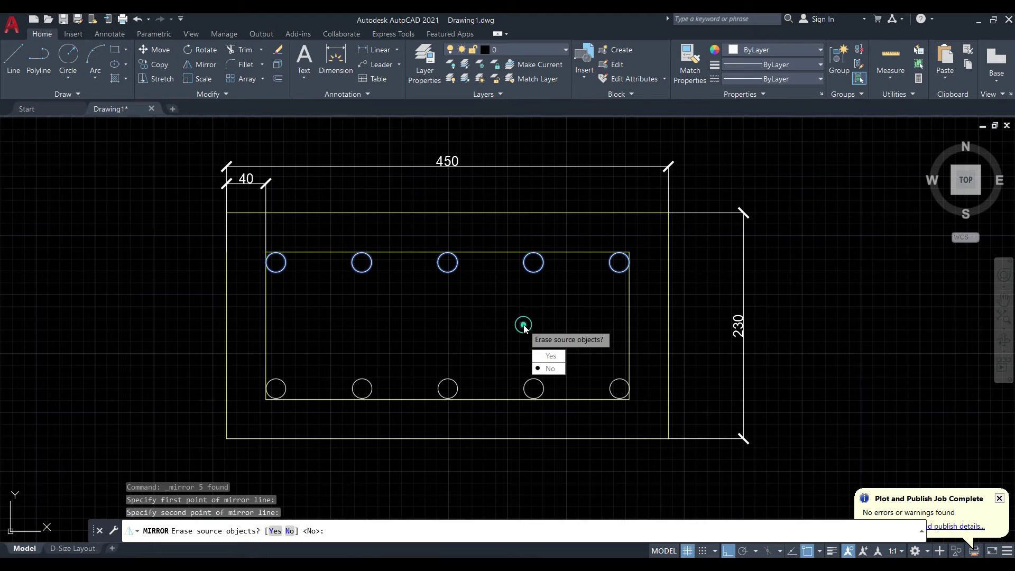
left_click(549, 367)
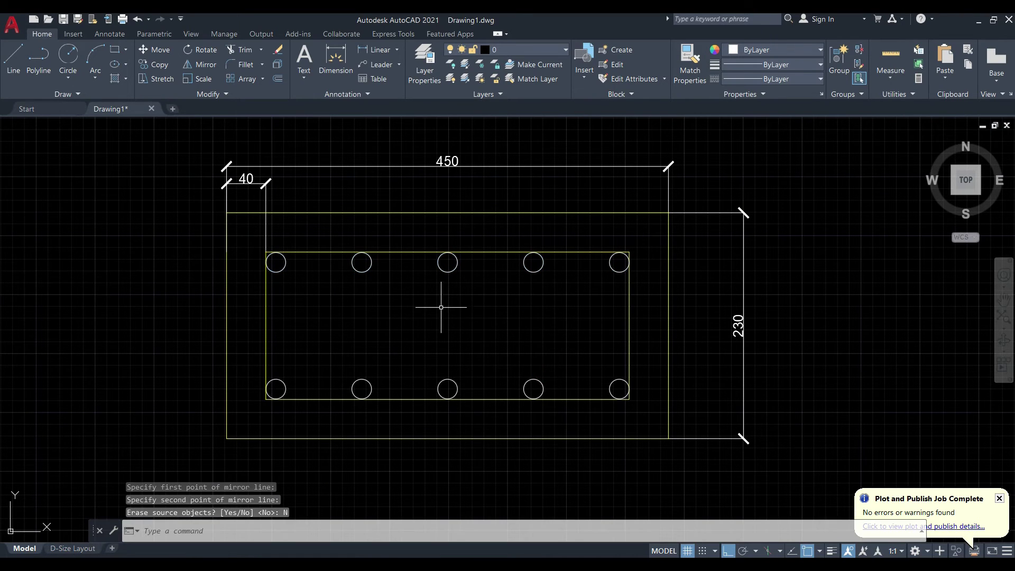
key("Escape")
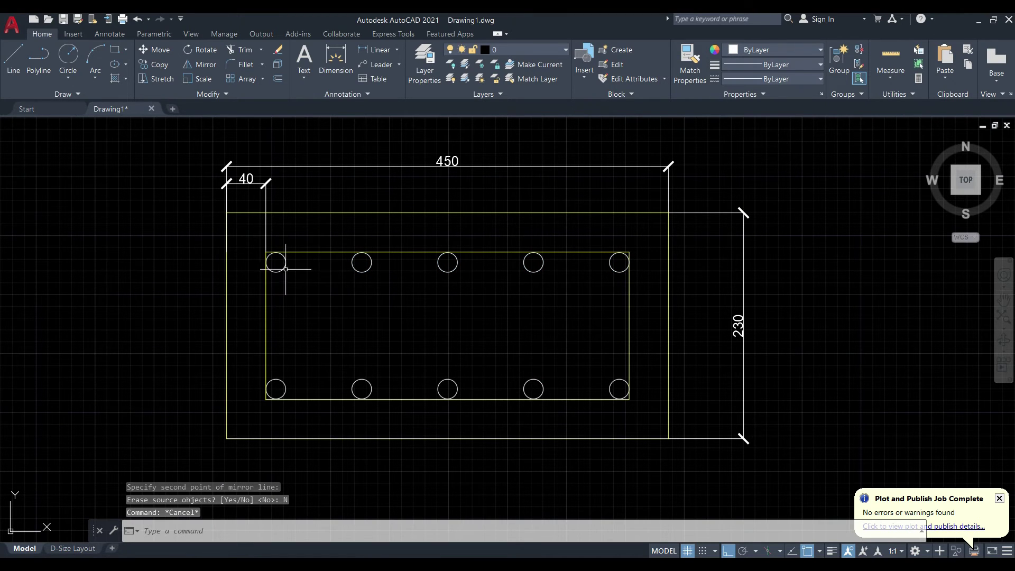
left_click_drag(478, 327, 390, 324)
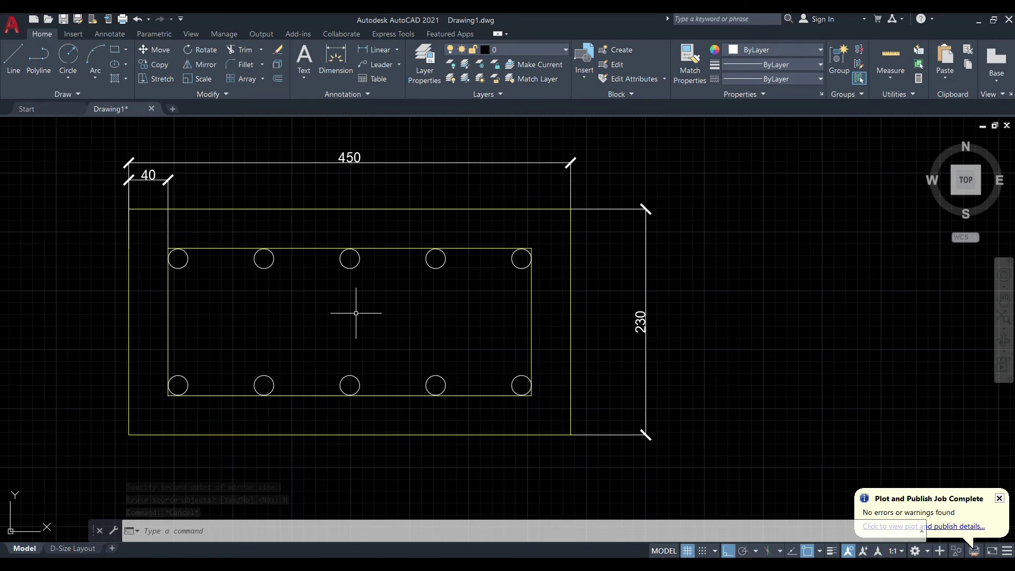
Step: Apply red HATCH to the four outer bar circles in both the top and bottom rows
type("hatch")
key("Return")
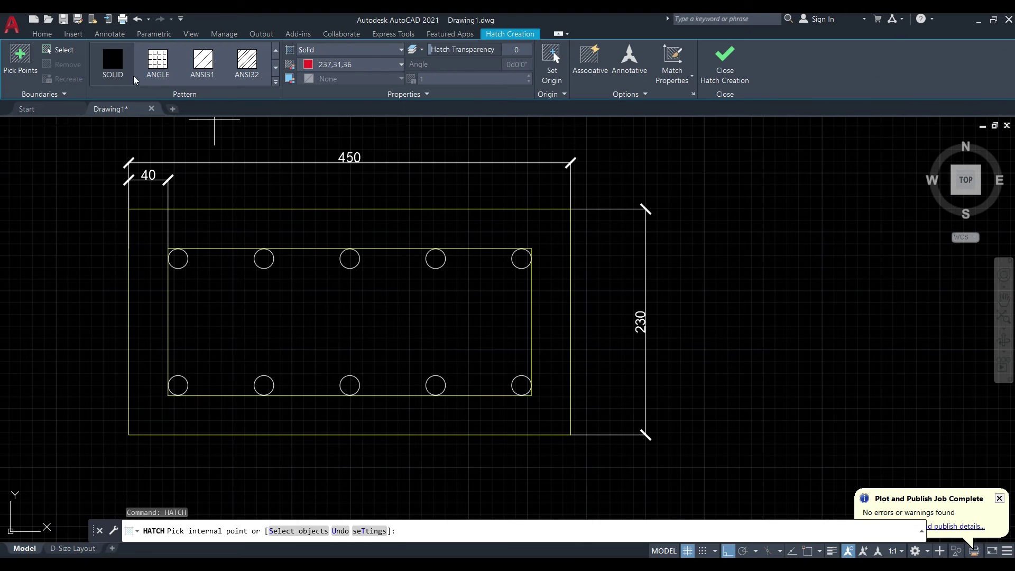
left_click(401, 65)
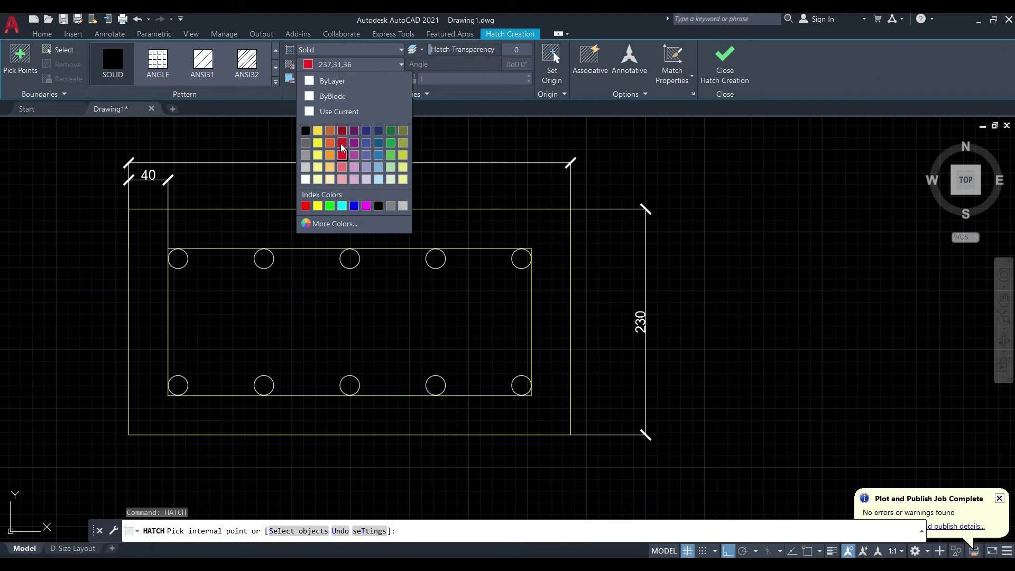
left_click(306, 205)
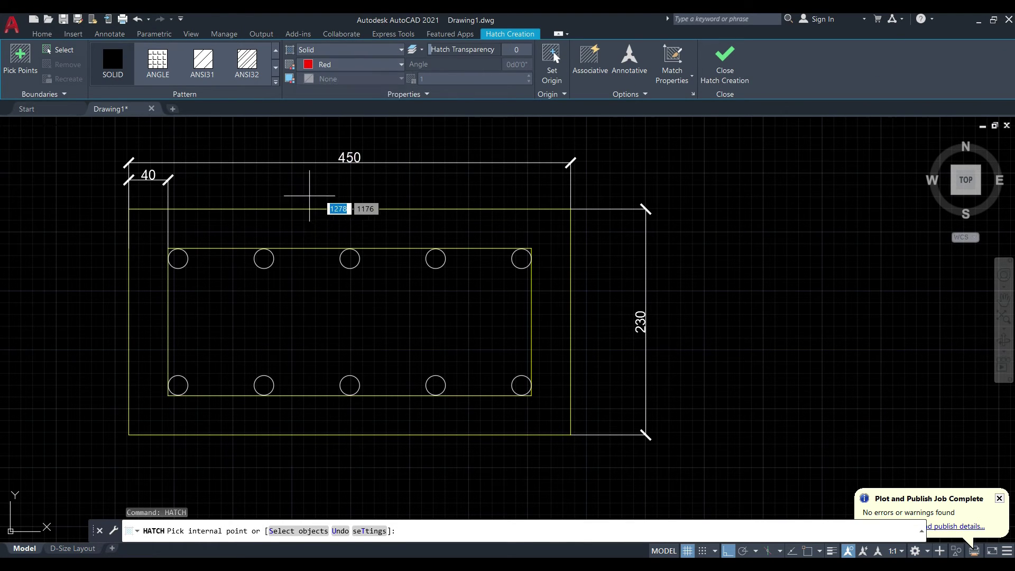
left_click(178, 258)
left_click(178, 385)
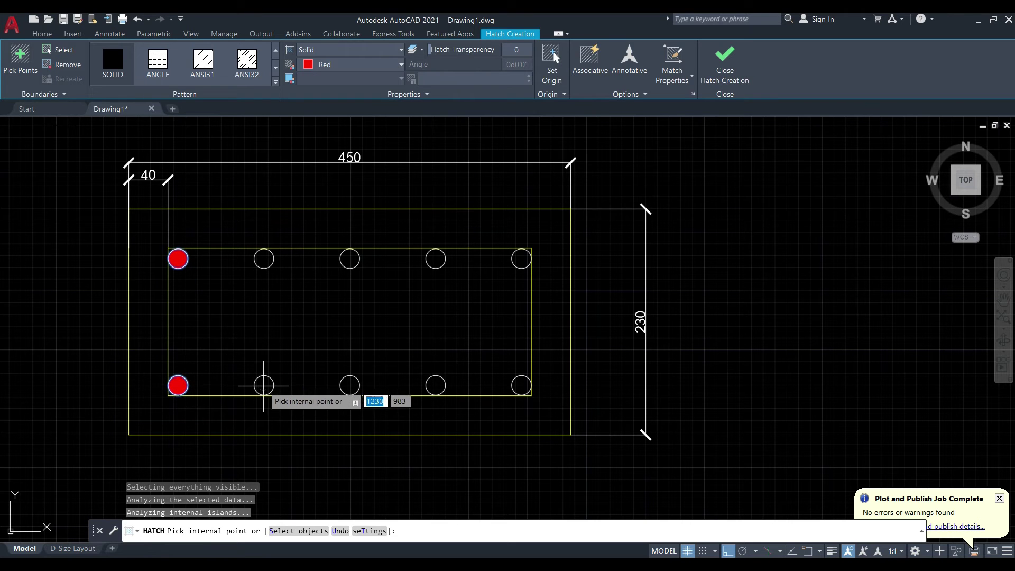
left_click(264, 385)
left_click(263, 257)
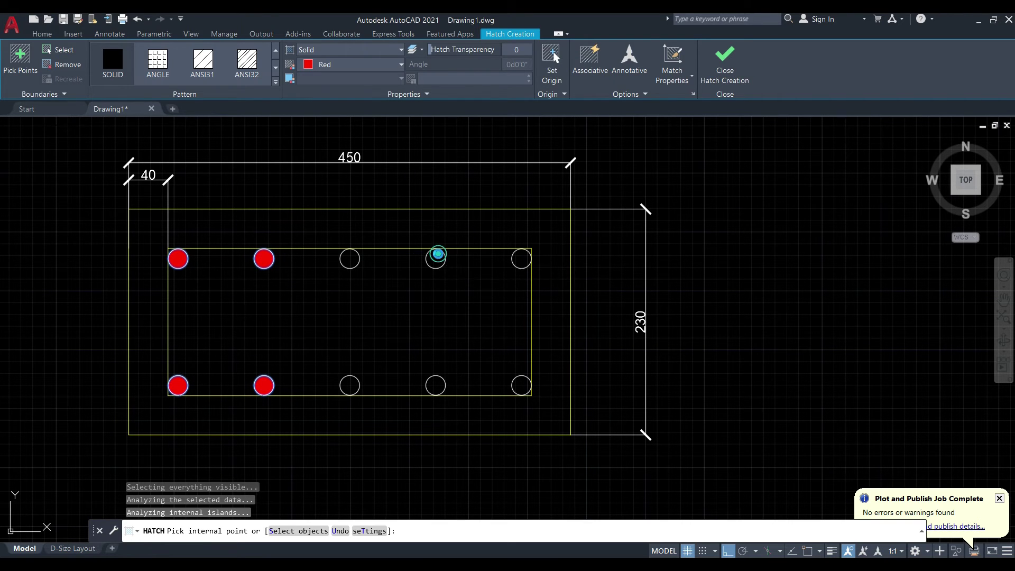
left_click(435, 257)
left_click(435, 384)
left_click(521, 386)
left_click(523, 257)
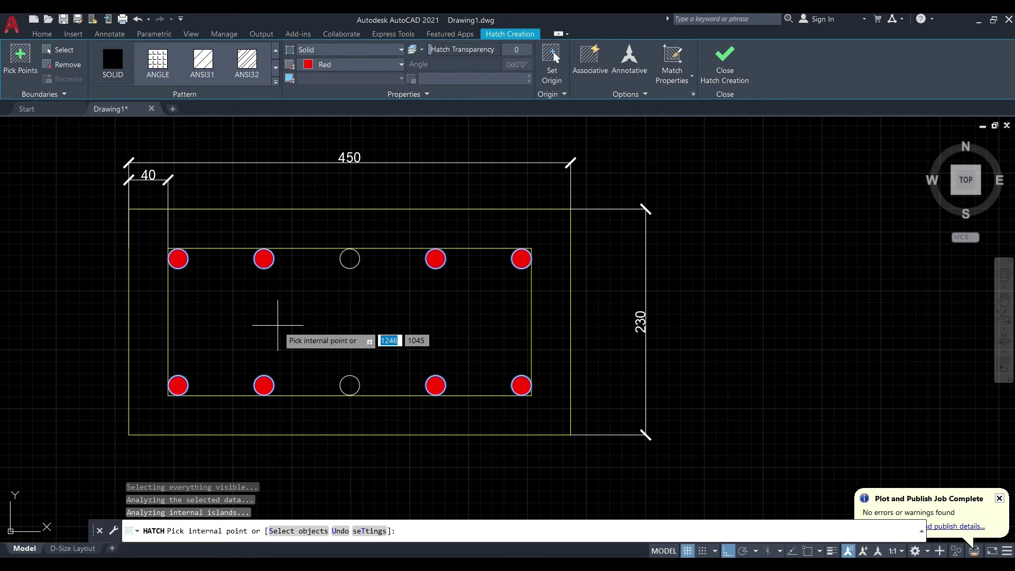
Step: Copy the unfilled top-middle bar circle to a spot right of the section
key("Escape")
key("Escape")
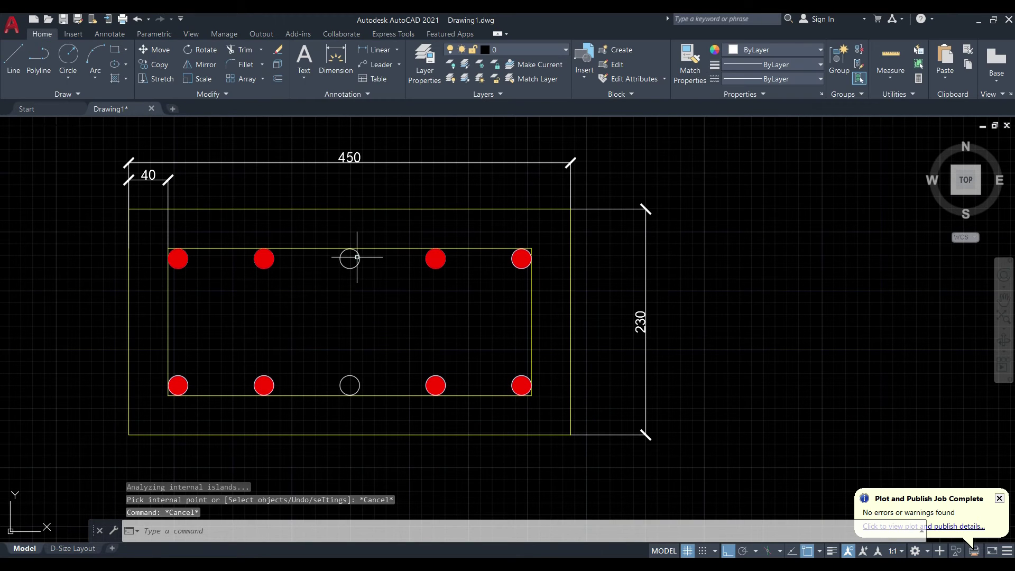
left_click(357, 257)
left_click(355, 258)
left_click(375, 276)
left_click(345, 257)
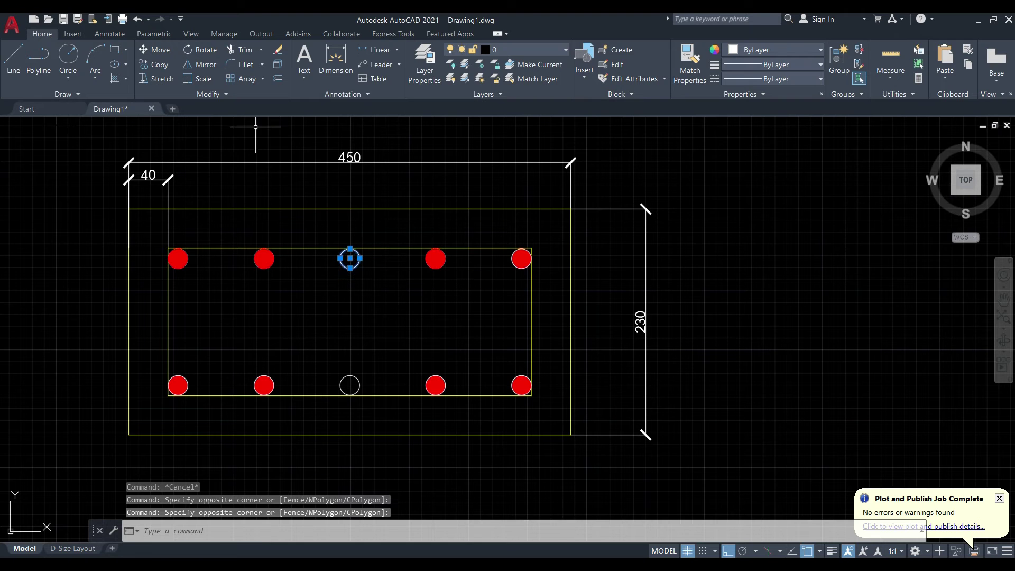
left_click(160, 64)
left_click(350, 258)
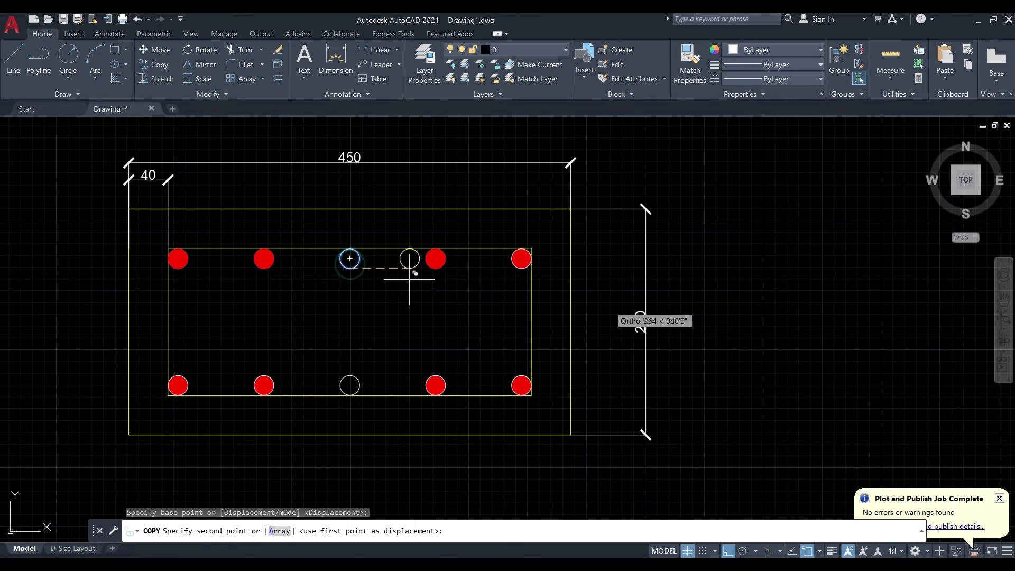
left_click(738, 306)
key("Escape")
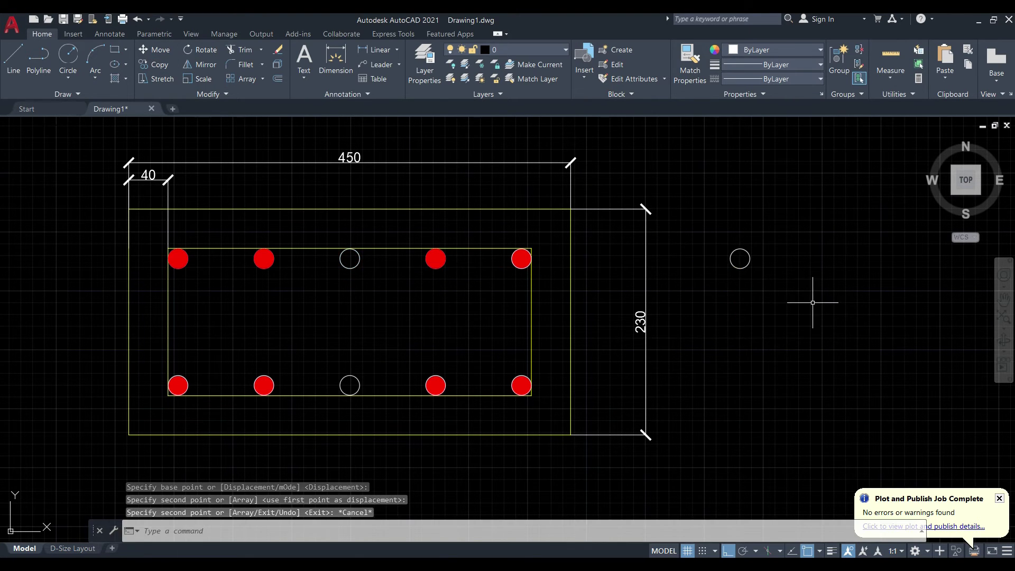
Step: Copy that circle straight down to form a vertical pair
scroll(811, 299, "right", 5)
scroll(615, 281, "up", 2)
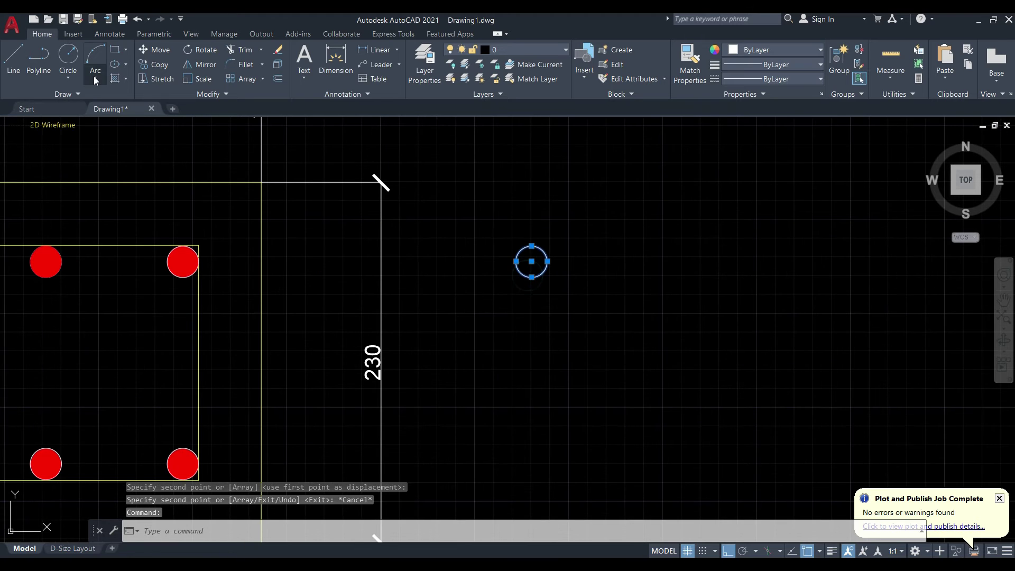
left_click(153, 64)
left_click(531, 261)
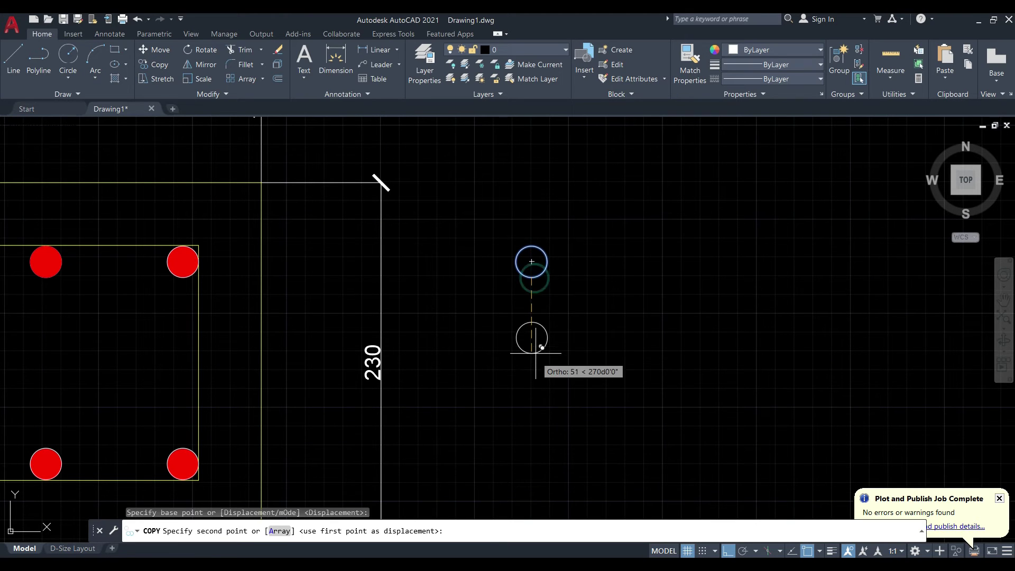
left_click(533, 346)
key("Escape")
key("Escape")
key("Escape")
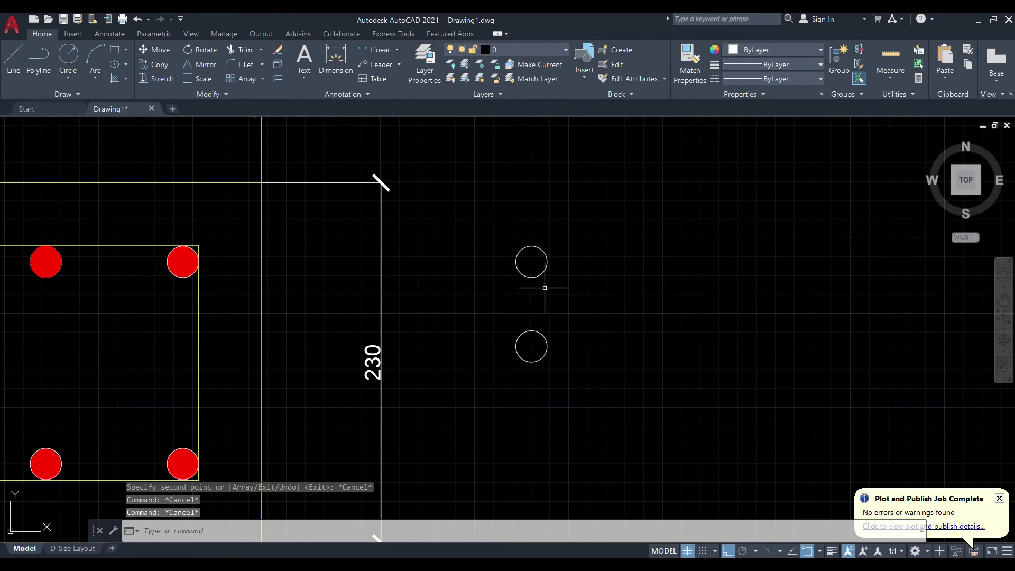
scroll(587, 328, "down", 2)
scroll(575, 272, "up", 2)
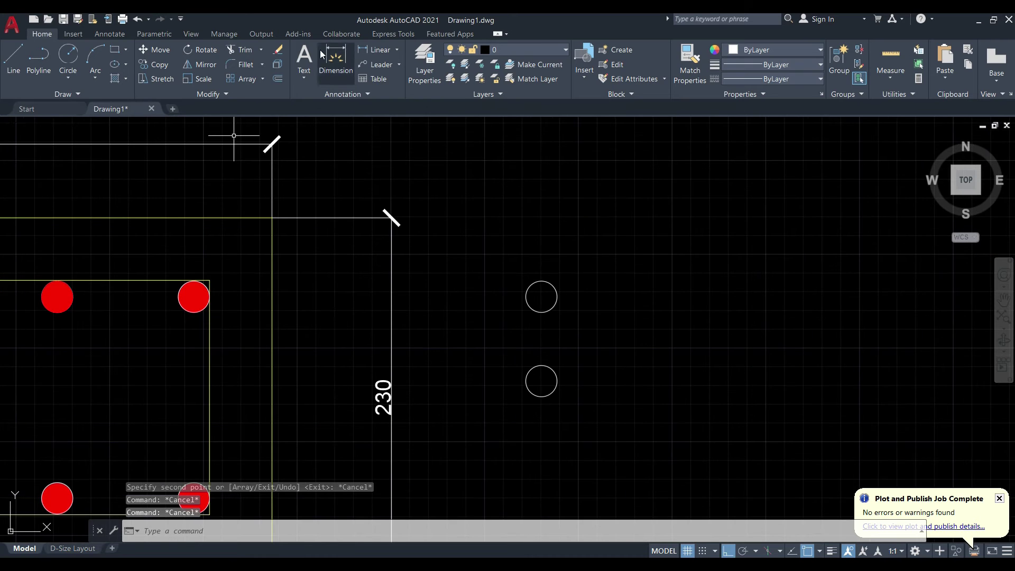
Step: Add a '16-T' multiline text label beside the upper circle at text height 10
left_click(304, 58)
left_click(583, 284)
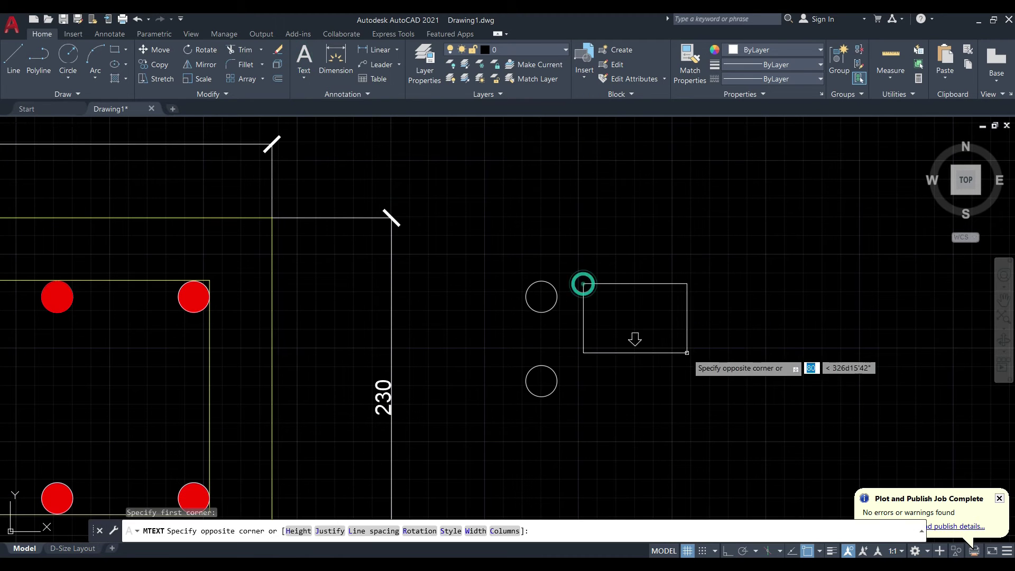
left_click(683, 321)
type("16-T")
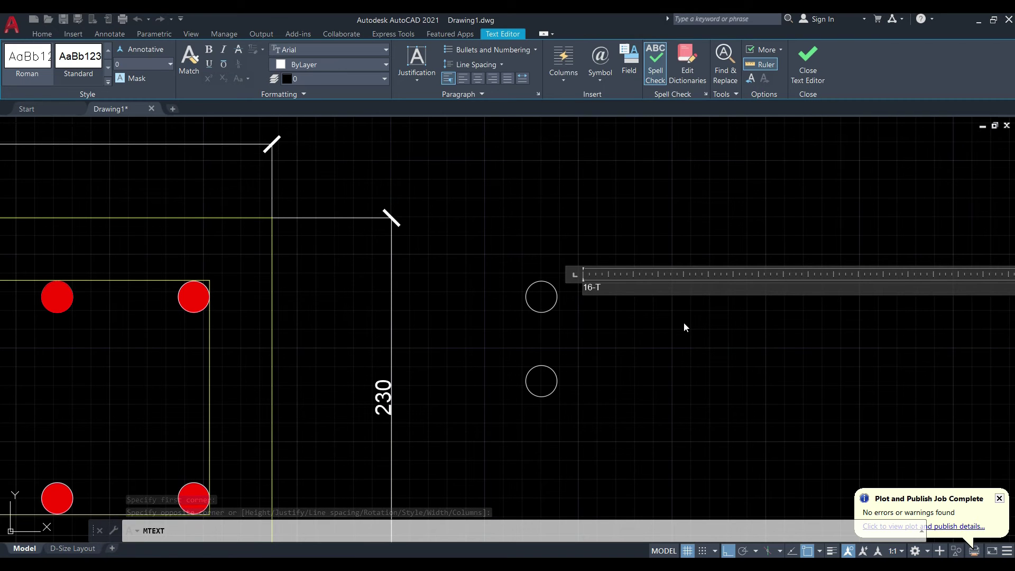
double_click(628, 288)
left_click(135, 62)
type("10")
key("Return")
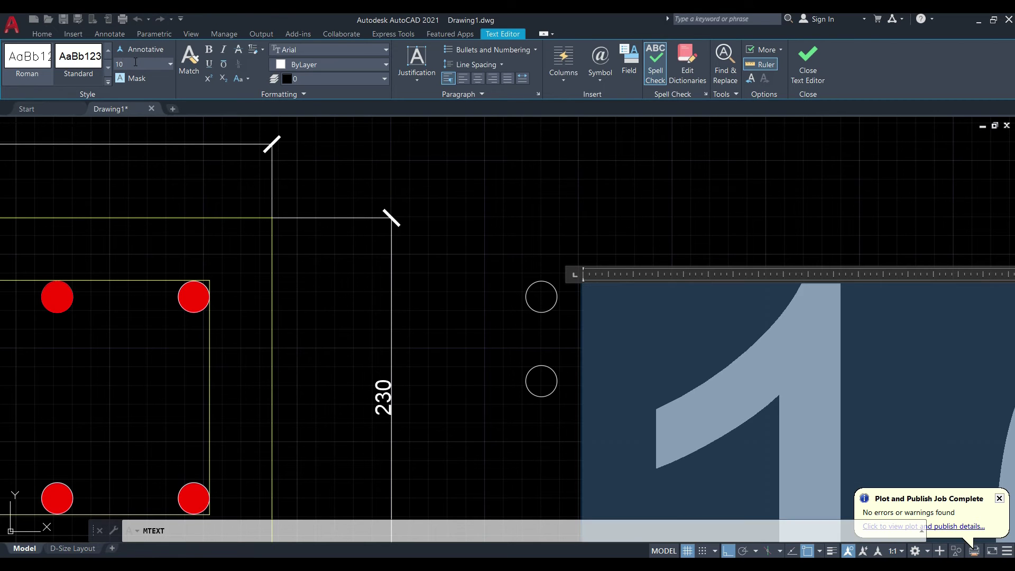
left_click(513, 205)
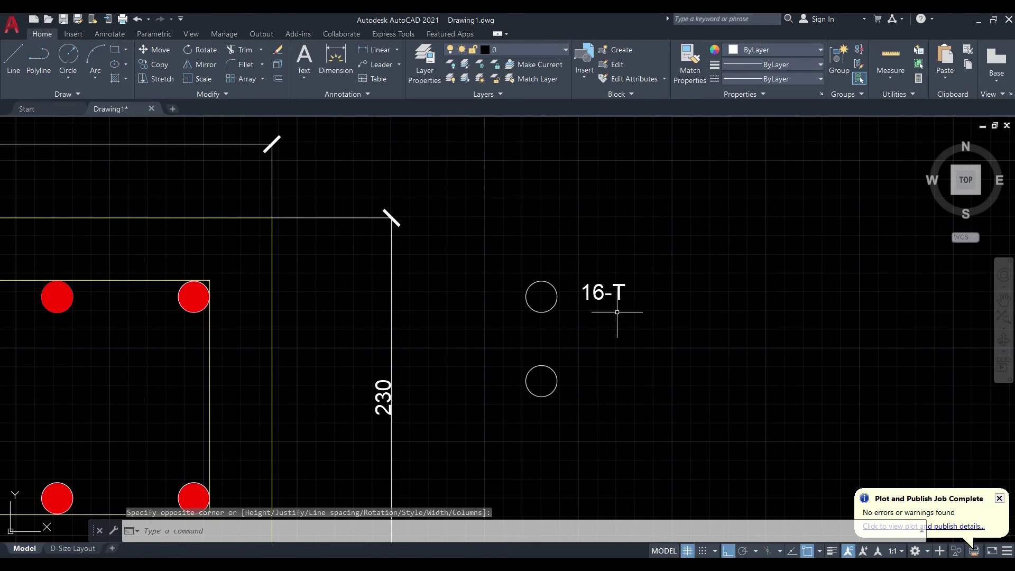
Step: Move the 16-T label closer to the upper legend circle
scroll(617, 312, "up", 4)
left_click(581, 278)
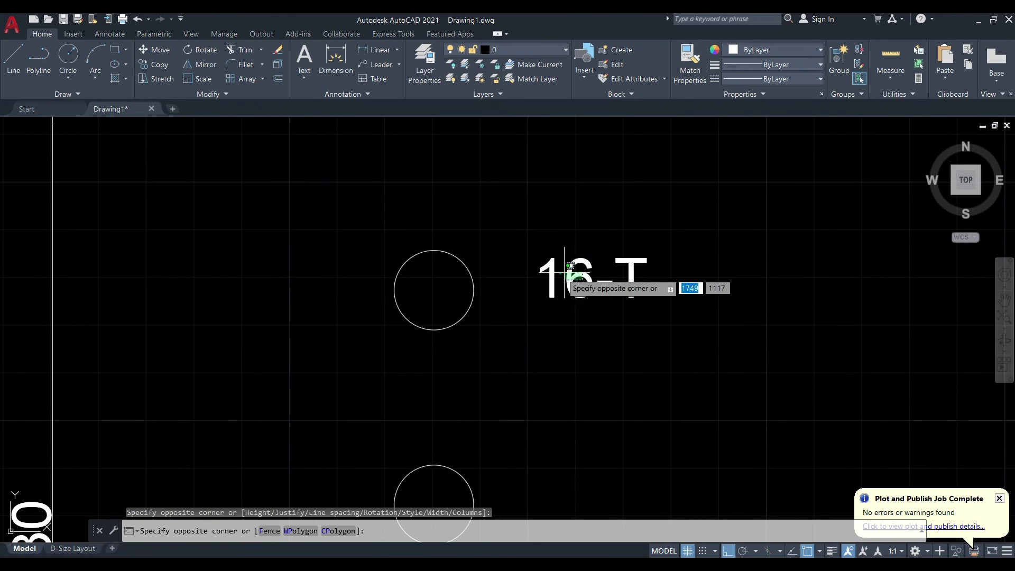
left_click(563, 281)
left_click(161, 49)
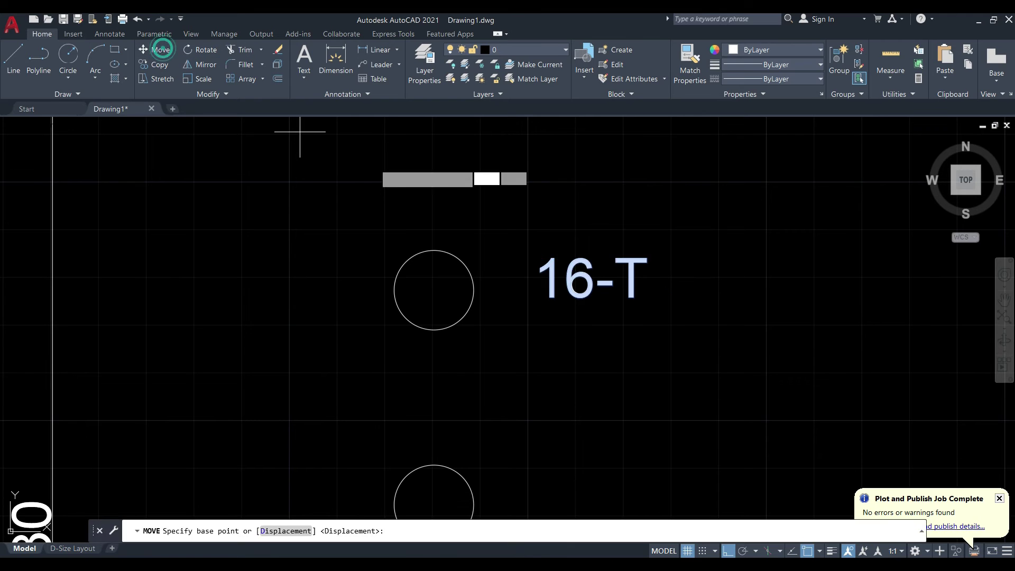
left_click(595, 293)
left_click(544, 307)
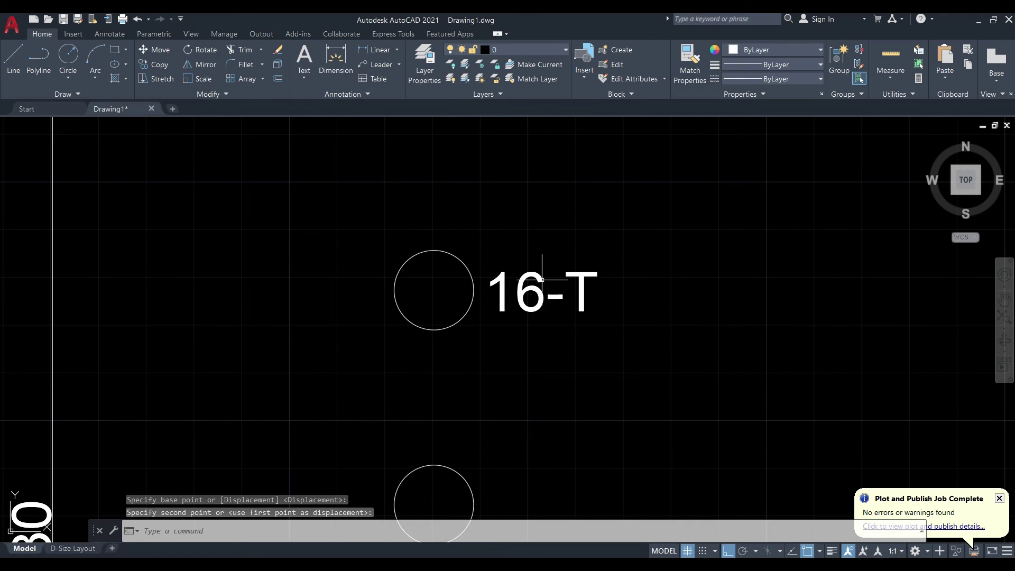
Step: Copy the 16-T label beside the lower circle and change it to '20-T'
scroll(410, 163, "down", 2)
left_click(483, 241)
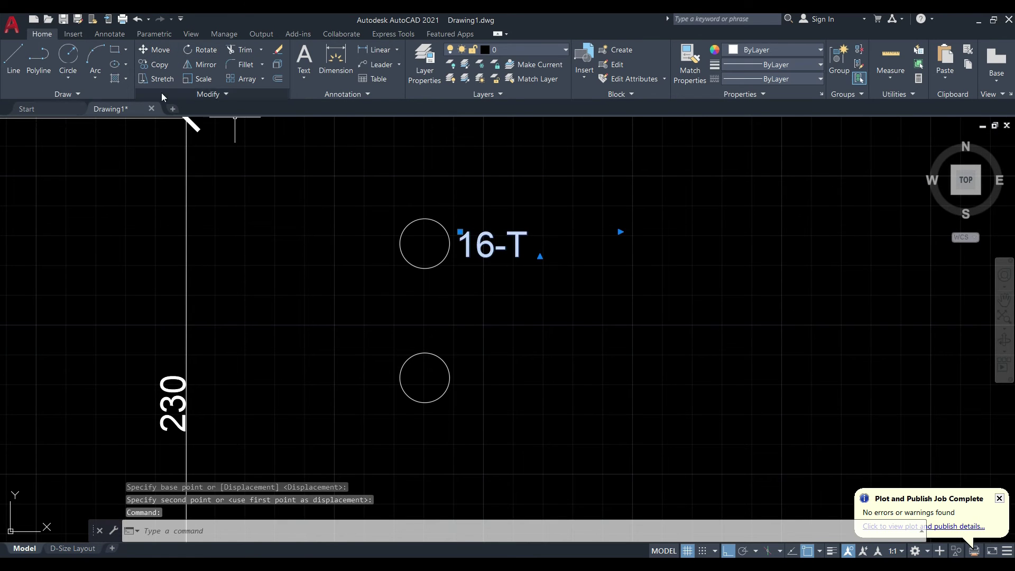
left_click(153, 64)
left_click(498, 248)
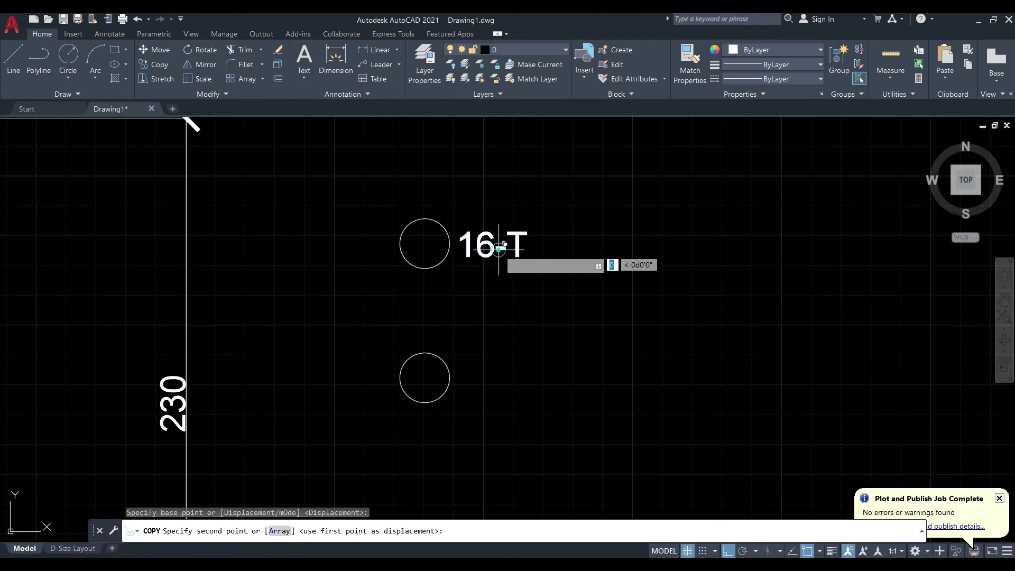
left_click(502, 377)
key("Escape")
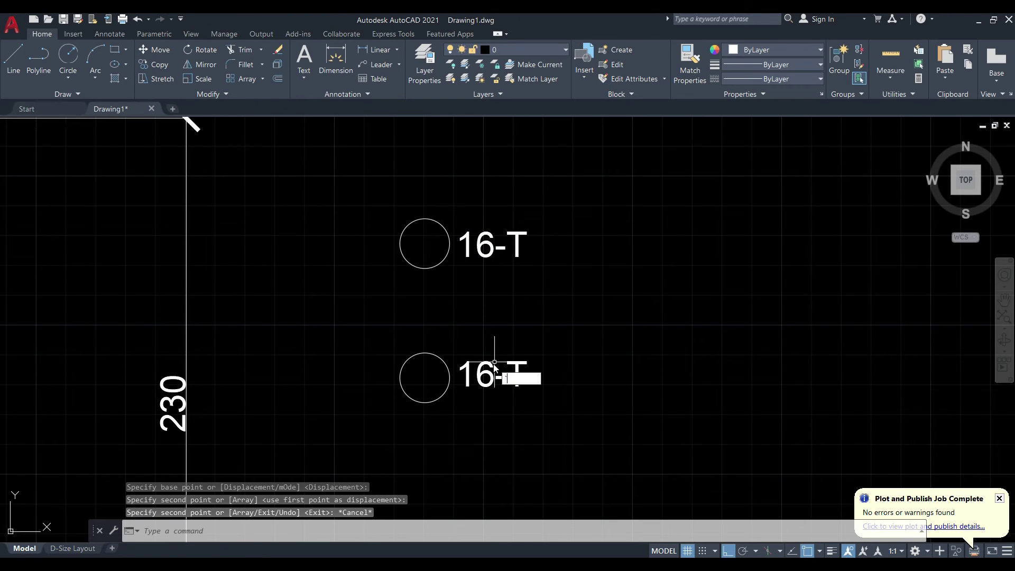
double_click(494, 372)
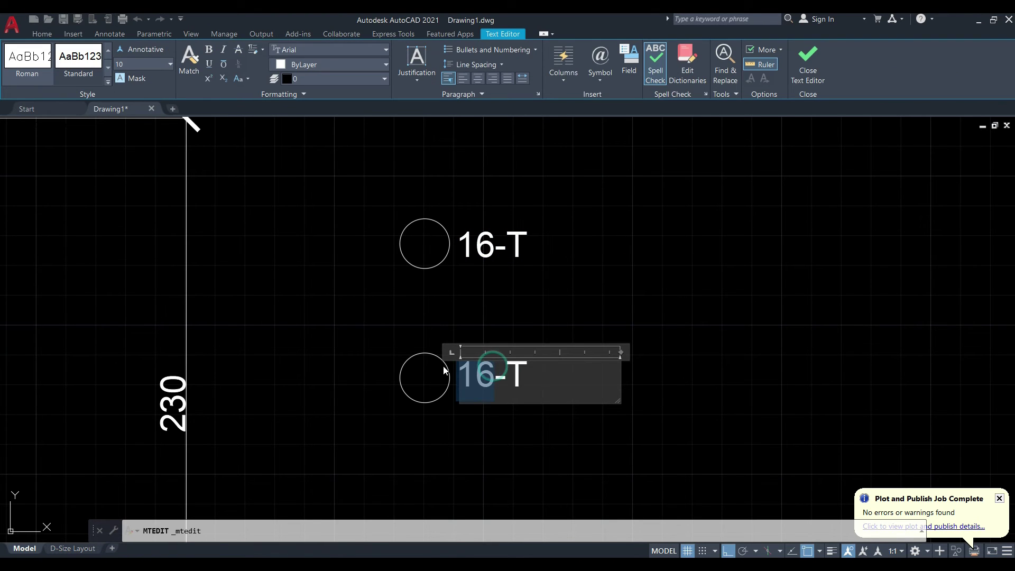
type("20")
left_click(667, 306)
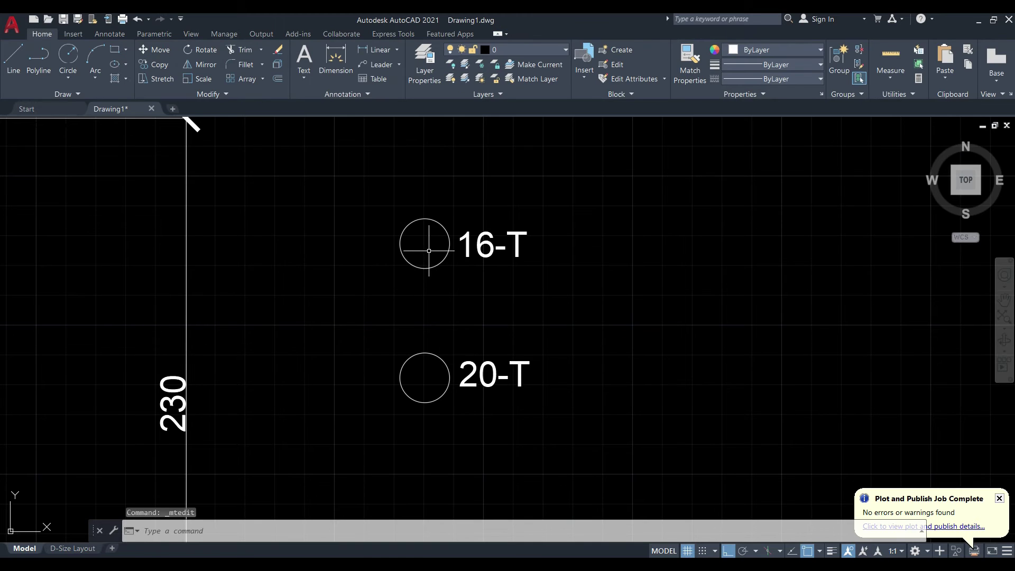
Step: Fill the 20-T legend circle solid red with HATCH, then pan to show the whole section
scroll(724, 321, "down", 4)
scroll(615, 342, "up", 4)
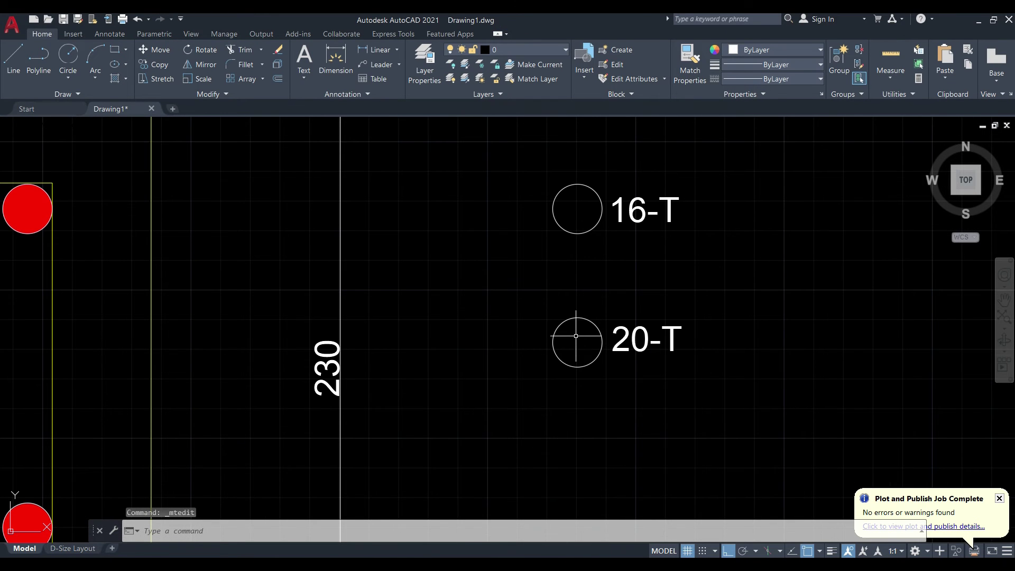
type("ha")
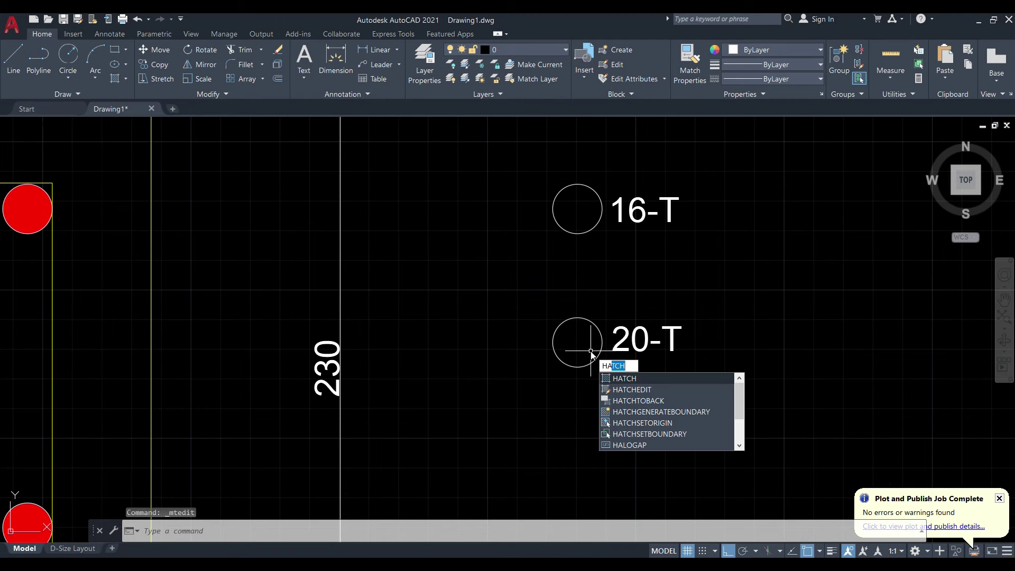
key("Return")
left_click(590, 350)
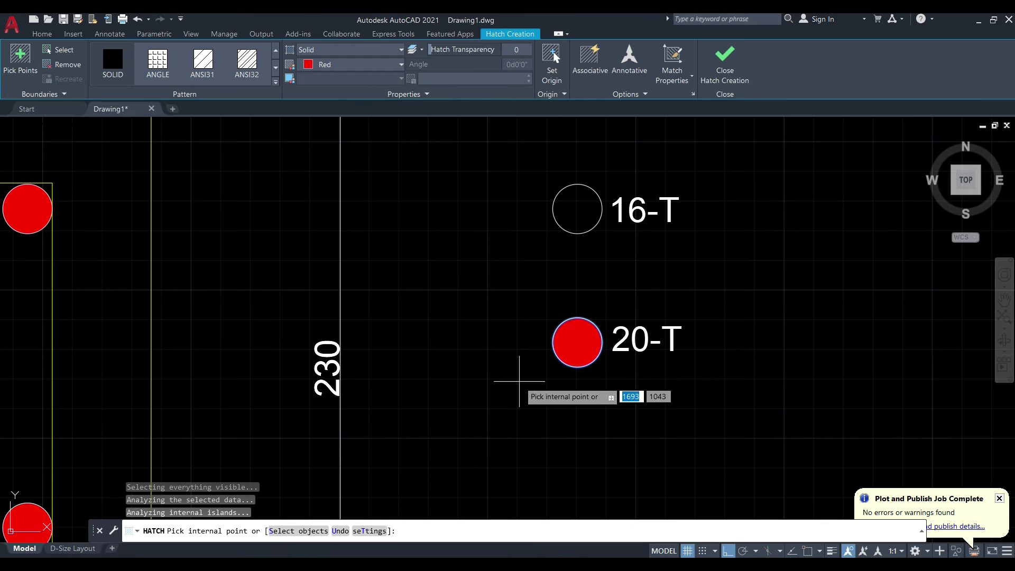
key("Escape")
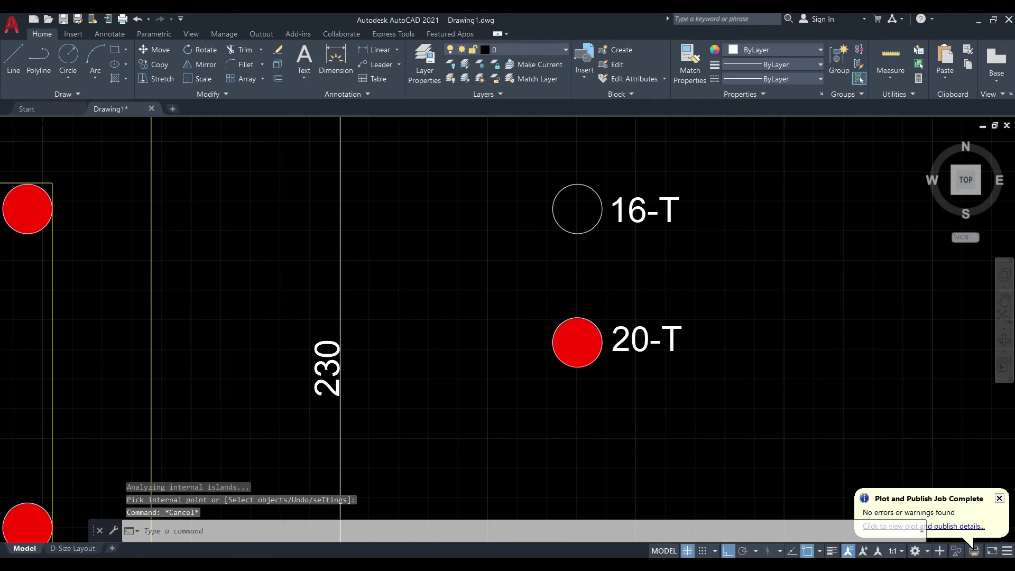
scroll(521, 381, "down", 6)
left_click_drag(381, 321, 412, 268)
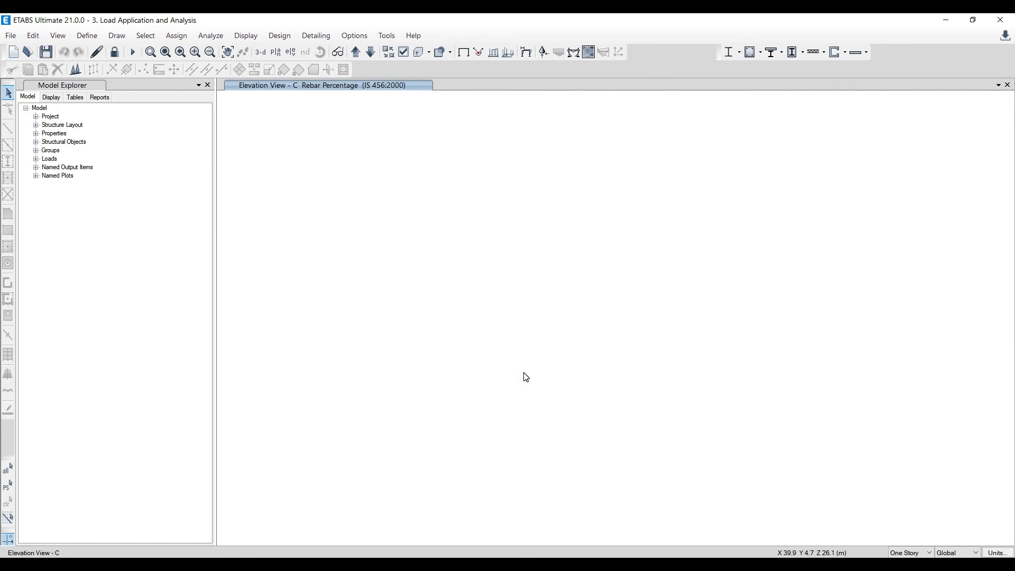
Step: Check column C24's concrete column design details, then switch back to the Excel check sheet
scroll(682, 386, "up", 3)
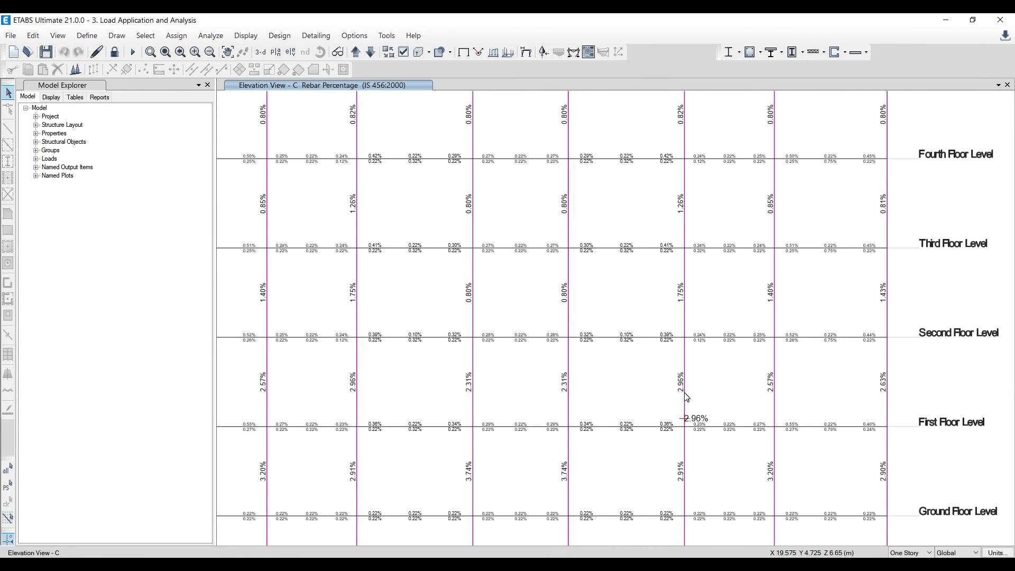
right_click(773, 358)
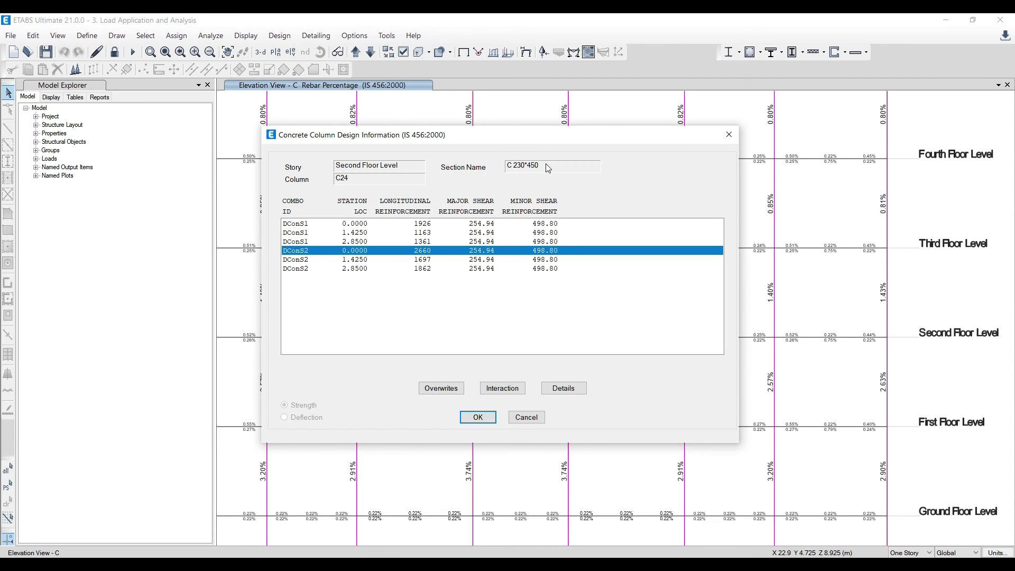
left_click(729, 134)
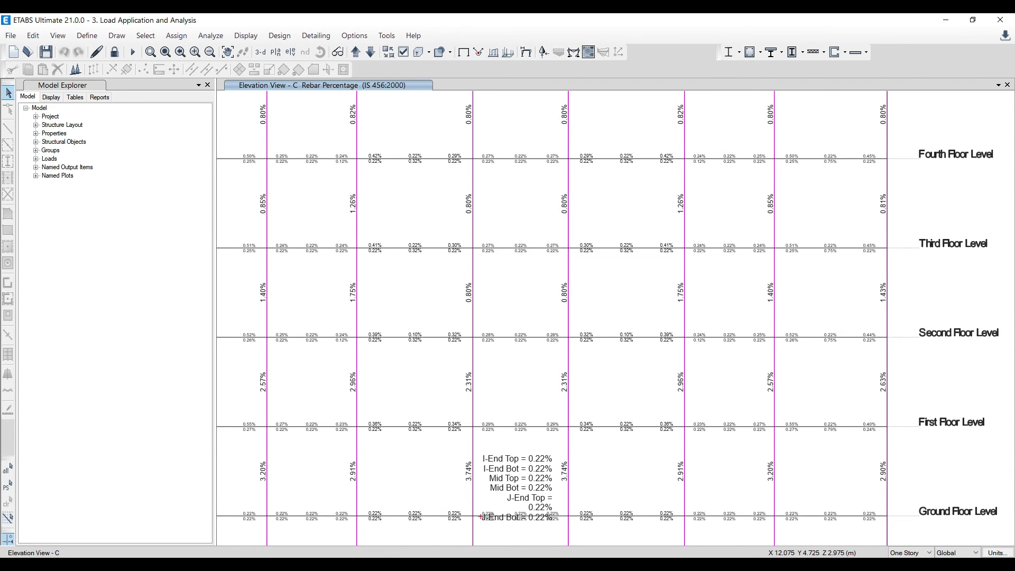
key("alt+Tab")
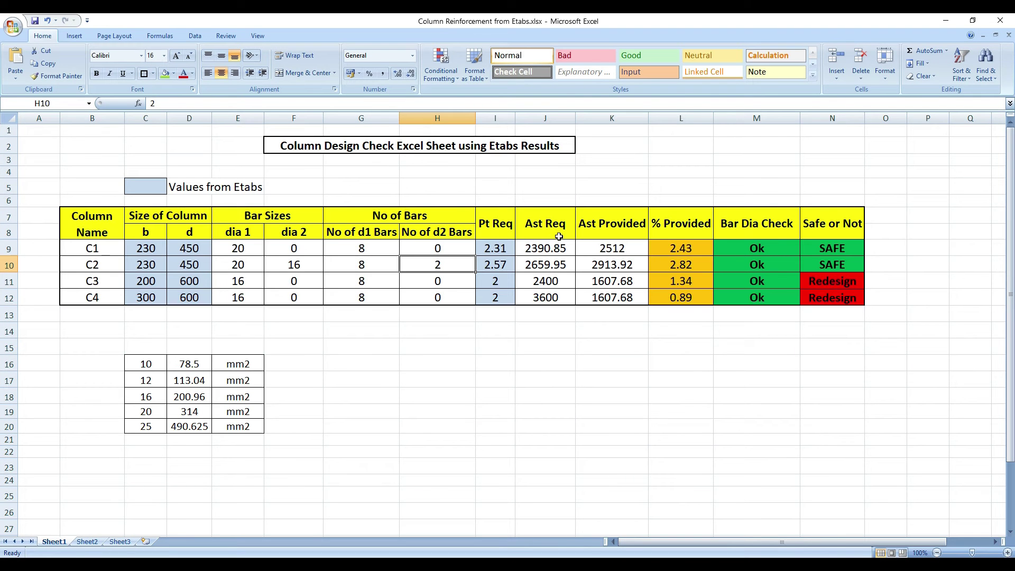
left_click(497, 244)
left_click(496, 262)
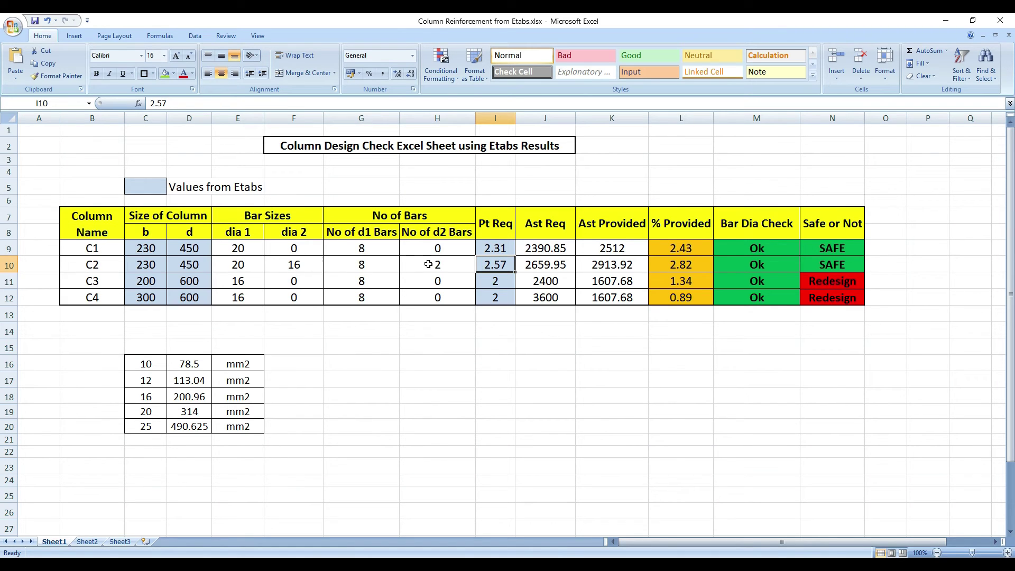
left_click(827, 263)
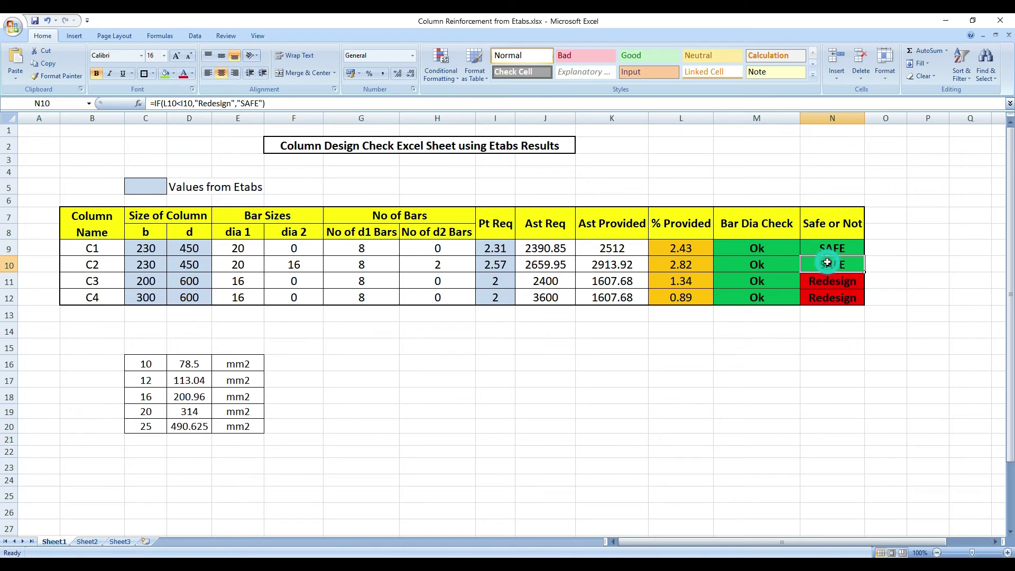
left_click(257, 264)
type("16")
left_click(294, 263)
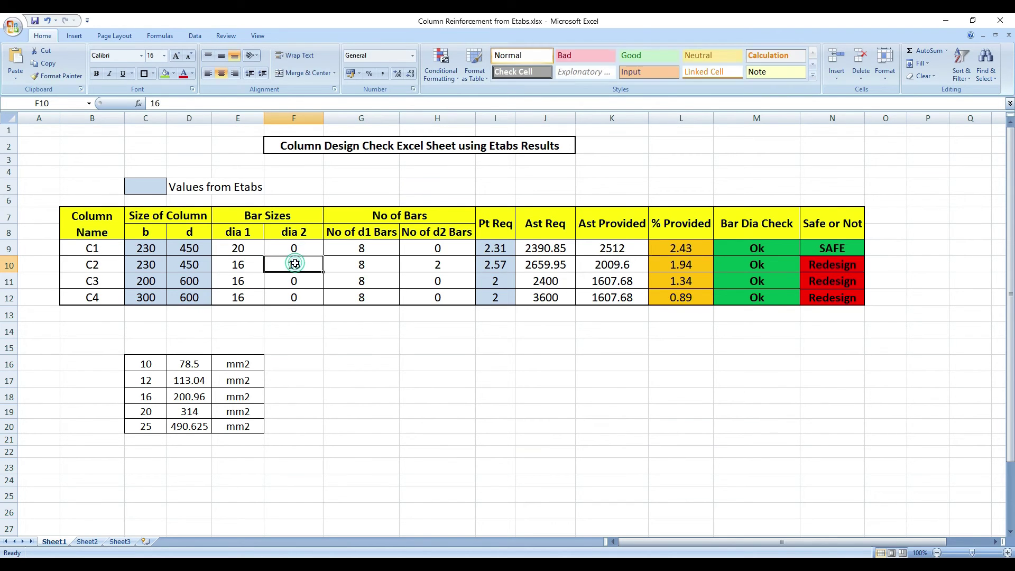
type("20")
key("Return")
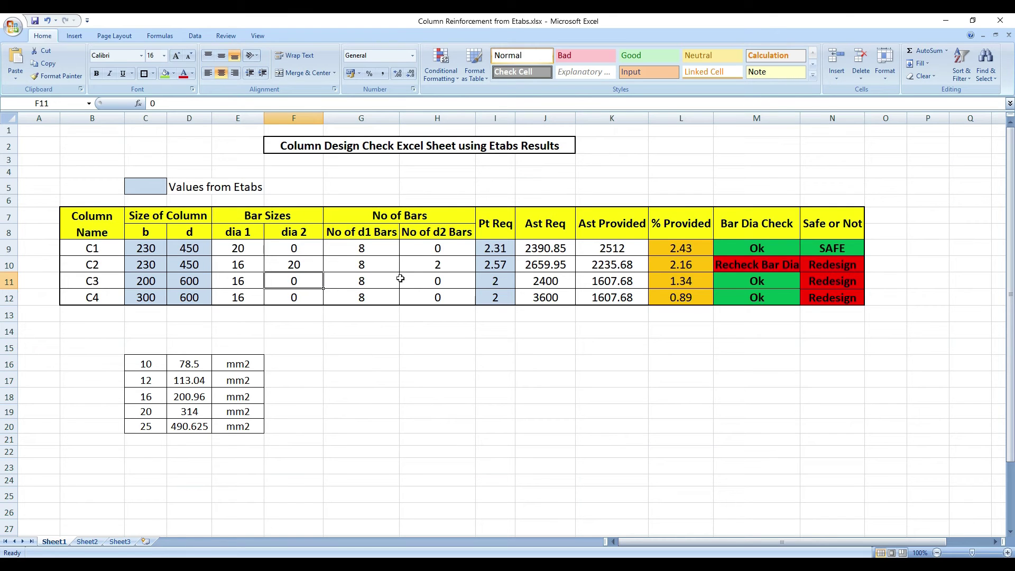
left_click(240, 264)
type("20")
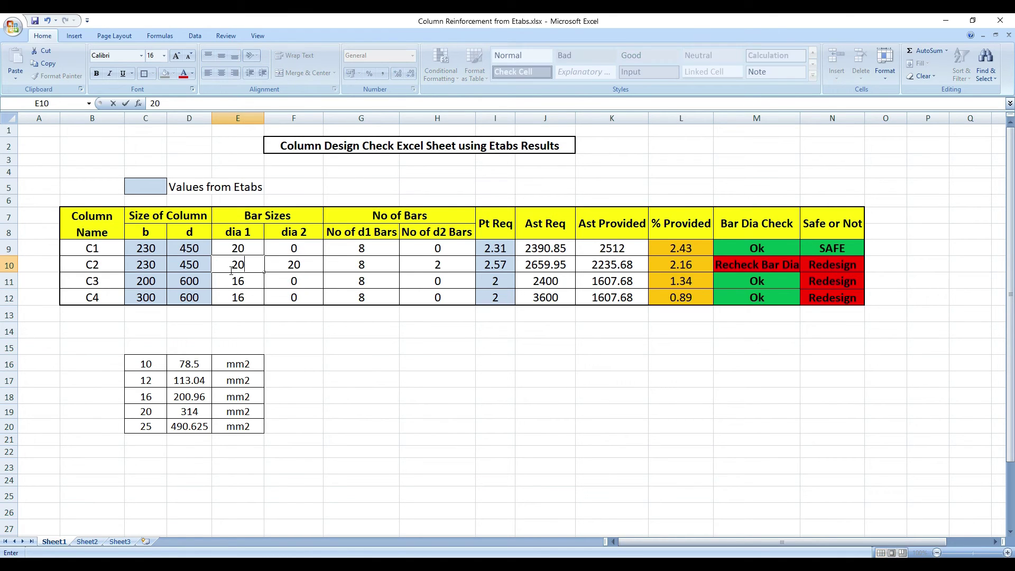
left_click(298, 266)
type("6")
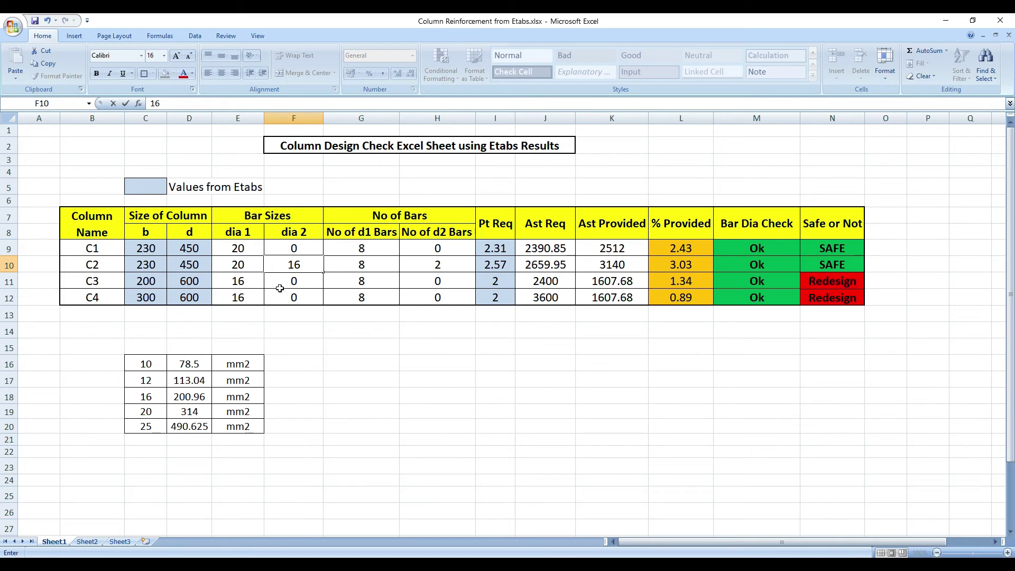
left_click(280, 288)
left_click(249, 251)
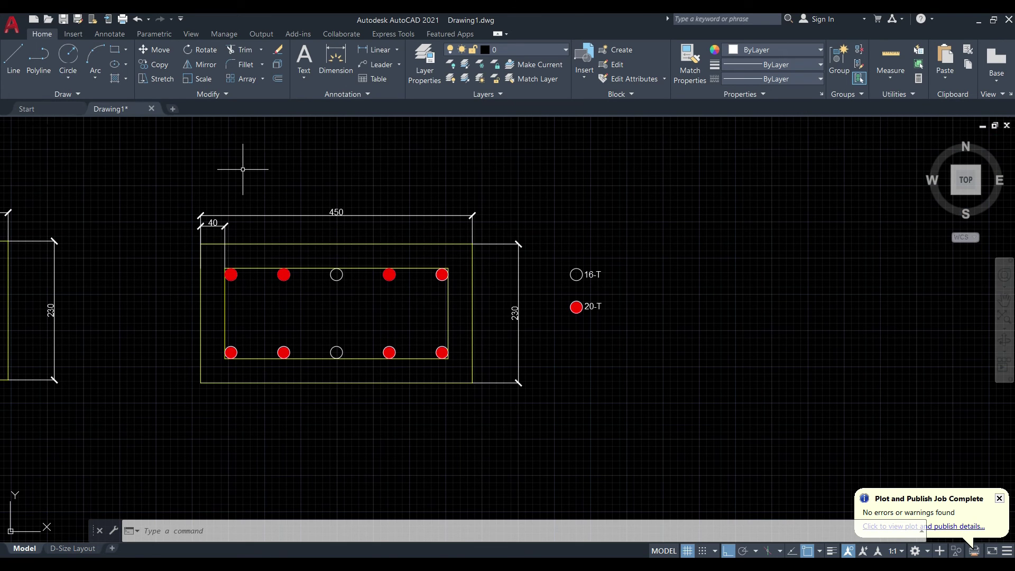
Step: Plot a window around the section and legend to PDF using the <Previous plot> setup, under a new file name
key("ctrl+p")
left_click(412, 175)
left_click(413, 189)
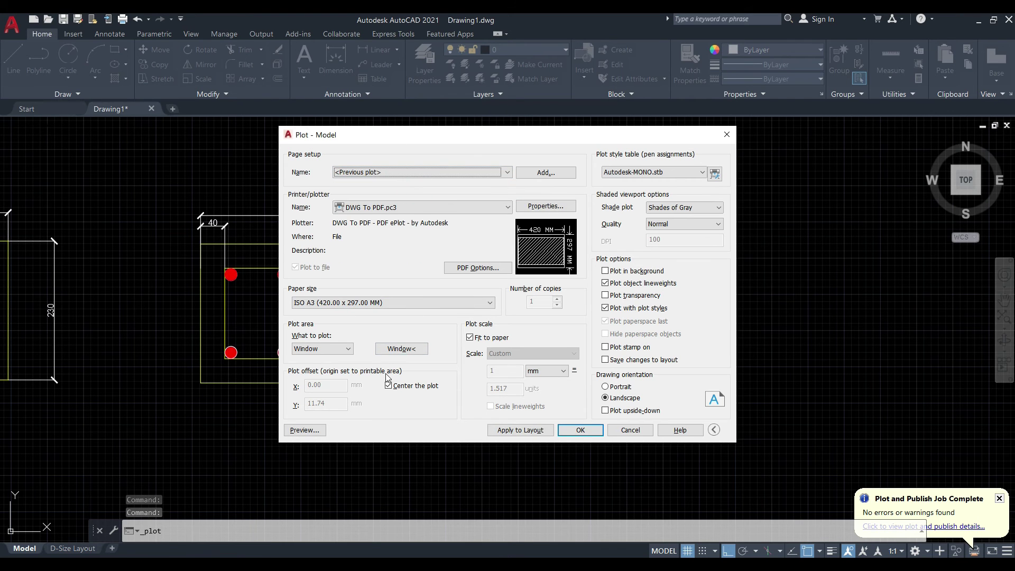
left_click(402, 348)
left_click(163, 181)
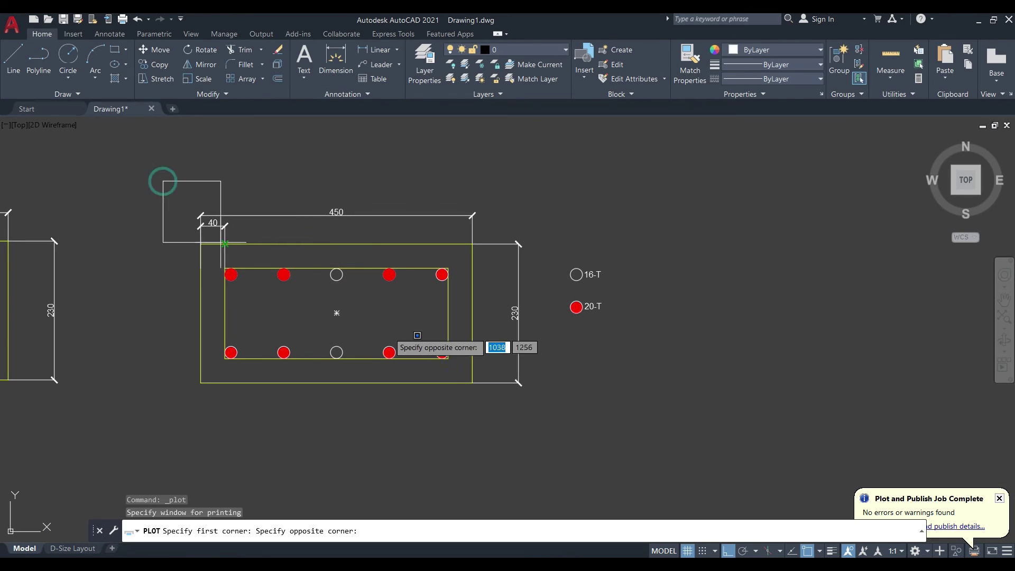
left_click(637, 432)
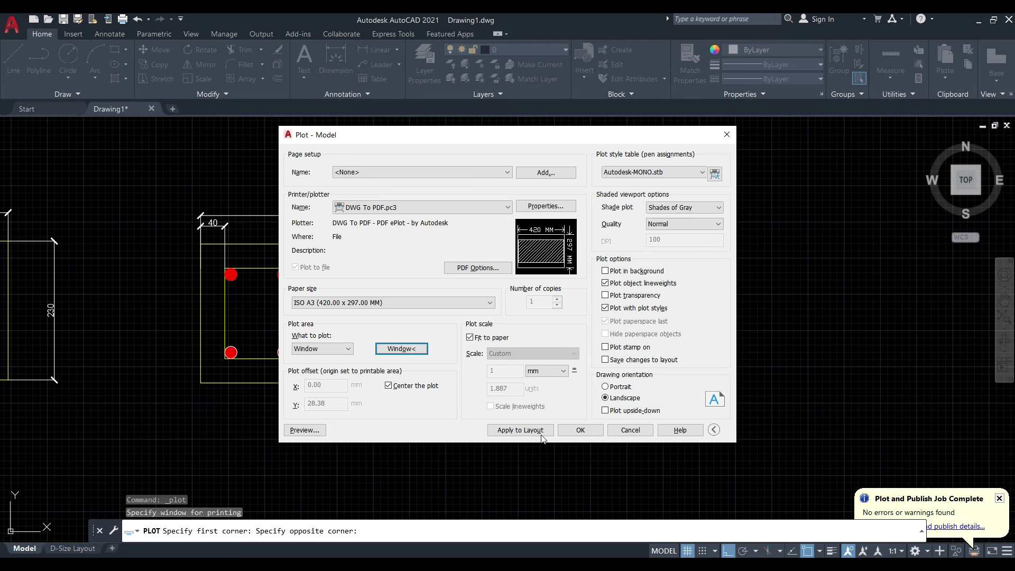
left_click(580, 430)
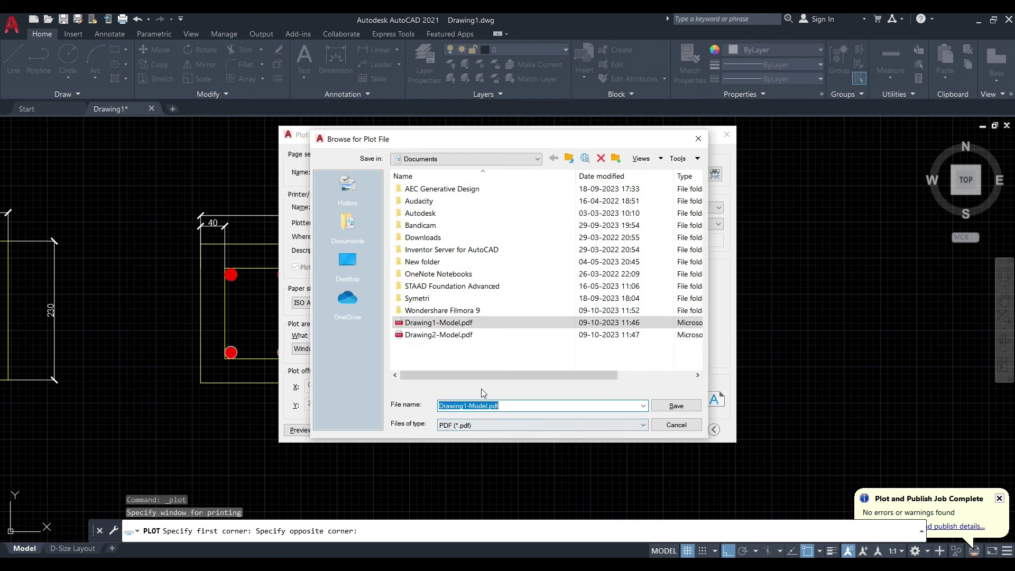
type("abc")
left_click(676, 406)
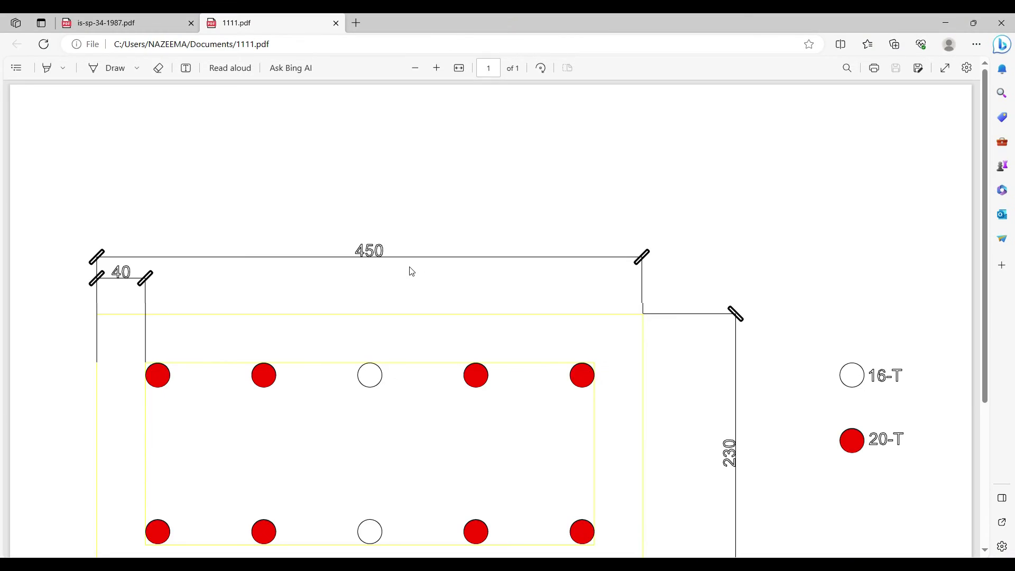
Step: Scroll through 1111.pdf to review the section, red 20-T bars and legend
scroll(254, 286, "down", 4)
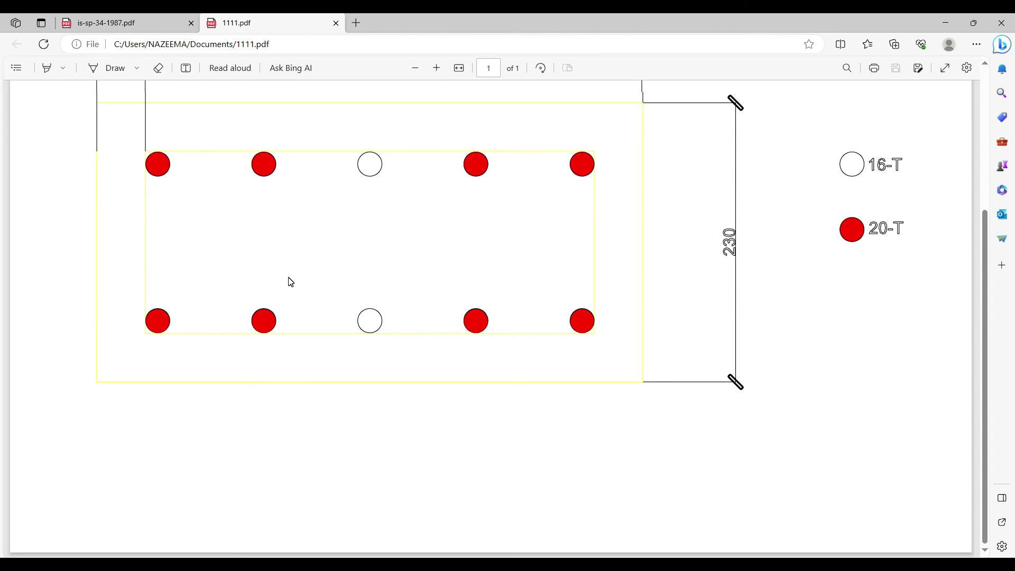
scroll(291, 281, "up", 2)
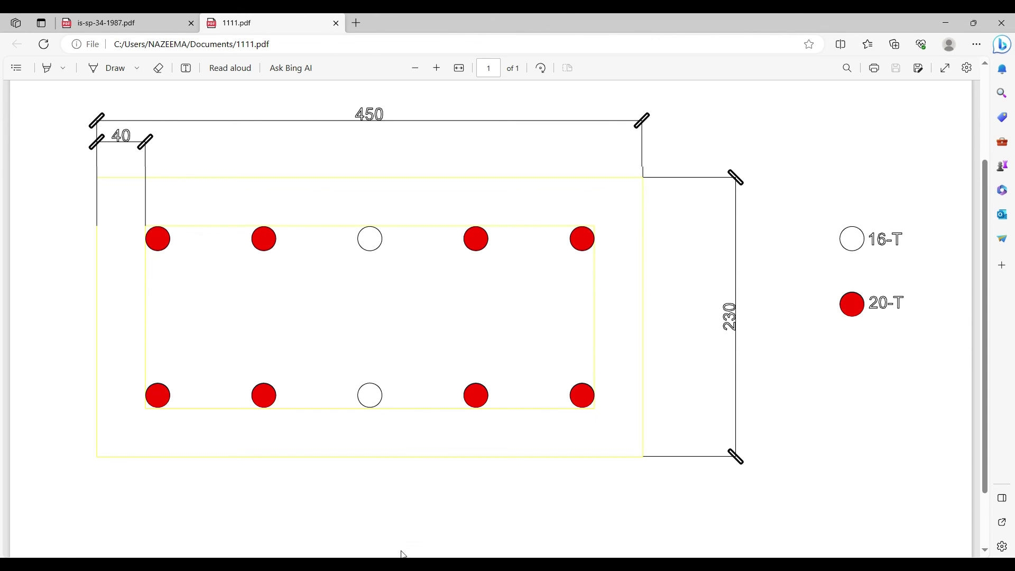
Step: Back in AutoCAD, offset the top-middle 16-dia bar circle 5 inward
key("alt+Tab")
scroll(323, 296, "up", 4)
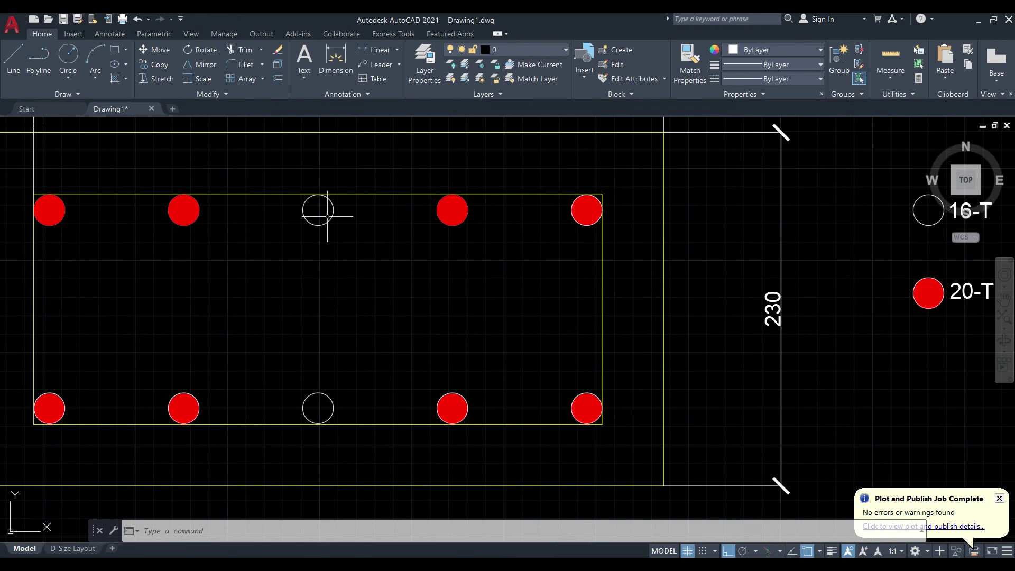
left_click(328, 217)
left_click(330, 219)
type("o")
key("Return")
type("5")
key("Return")
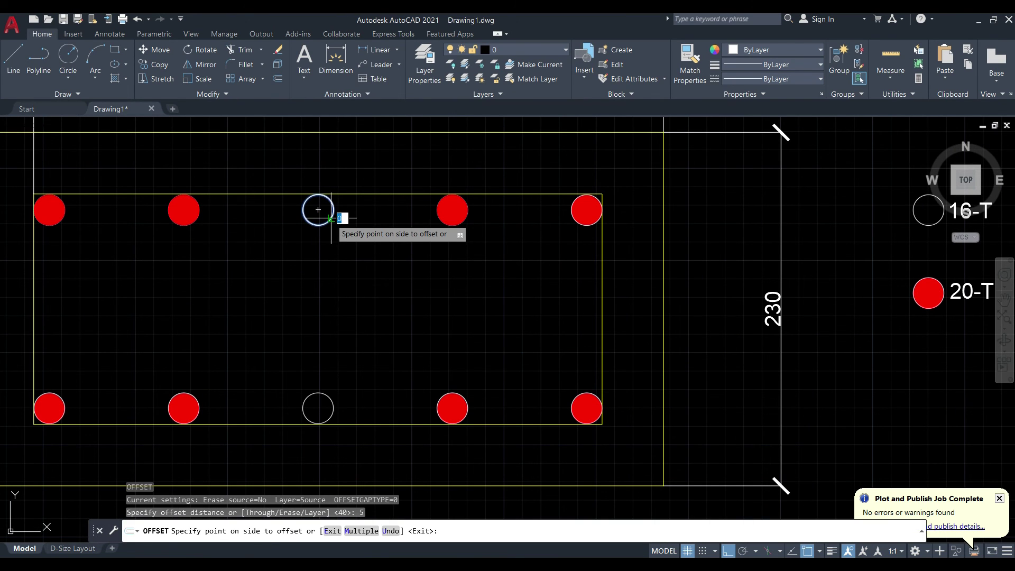
left_click(323, 206)
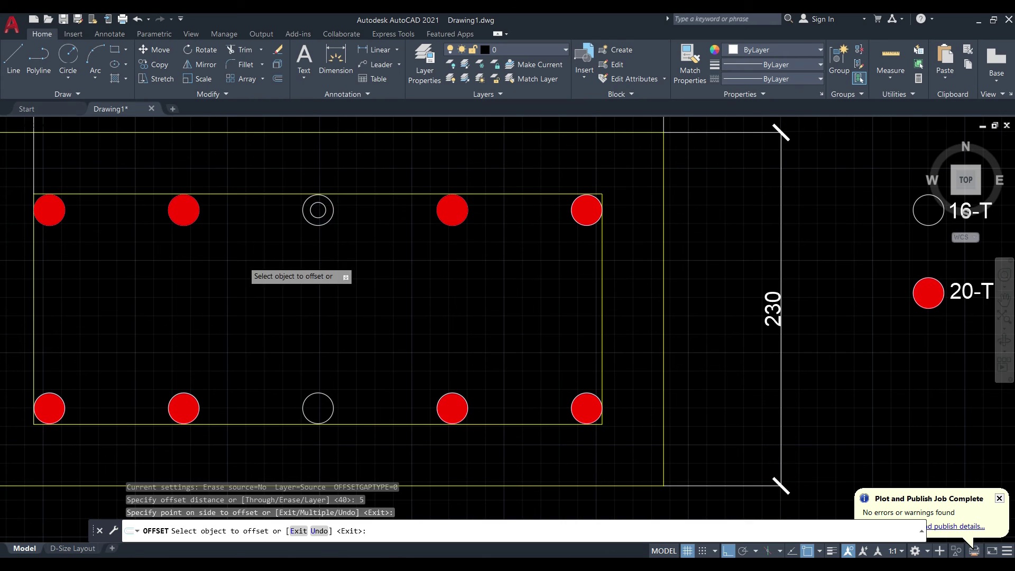
Step: Undo the trial offset ring and return to the Excel check sheet
scroll(242, 261, "down", 2)
scroll(673, 221, "up", 2)
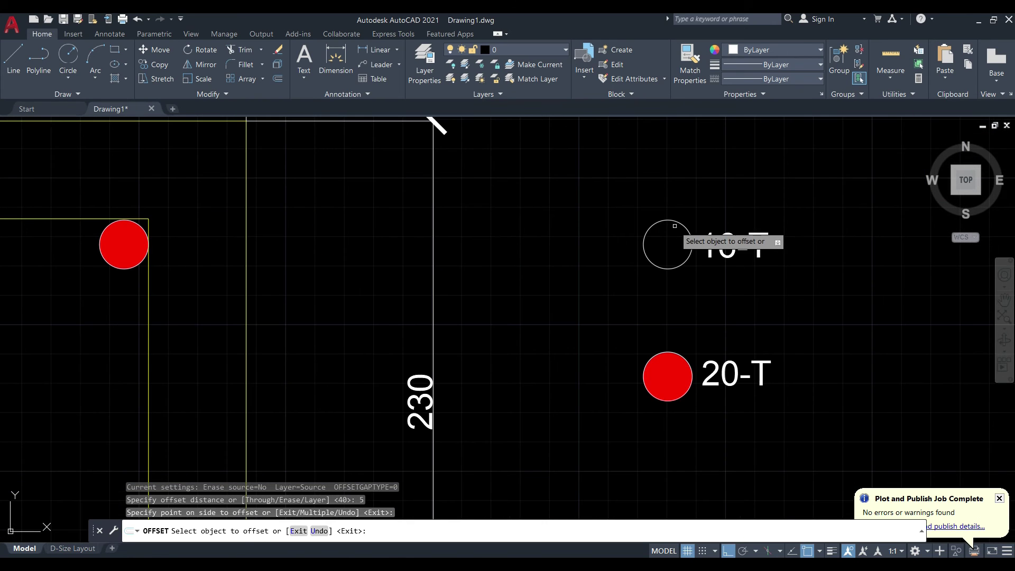
scroll(602, 303, "down", 2)
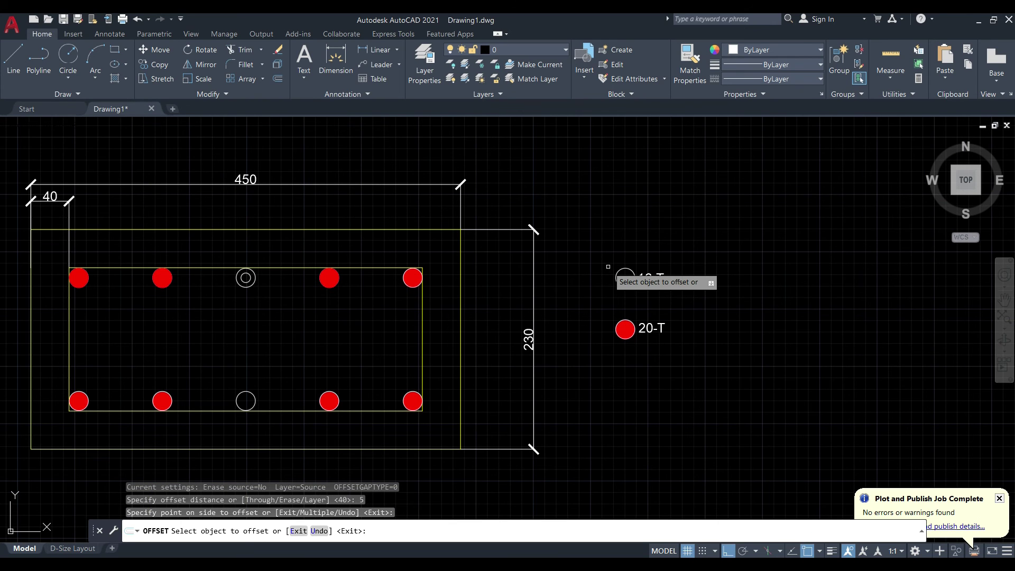
key("ctrl+z")
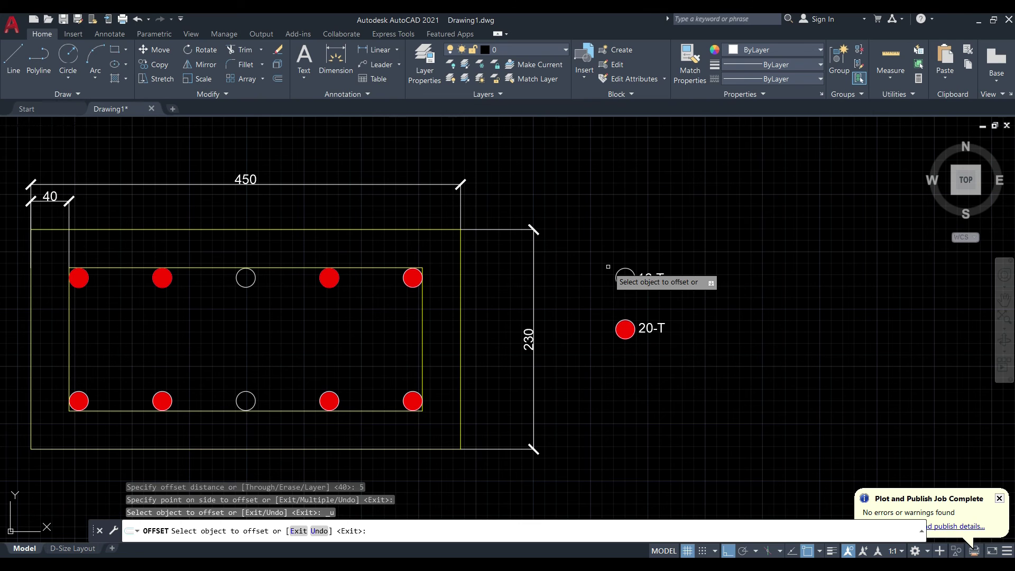
key("Escape")
key("alt+Tab")
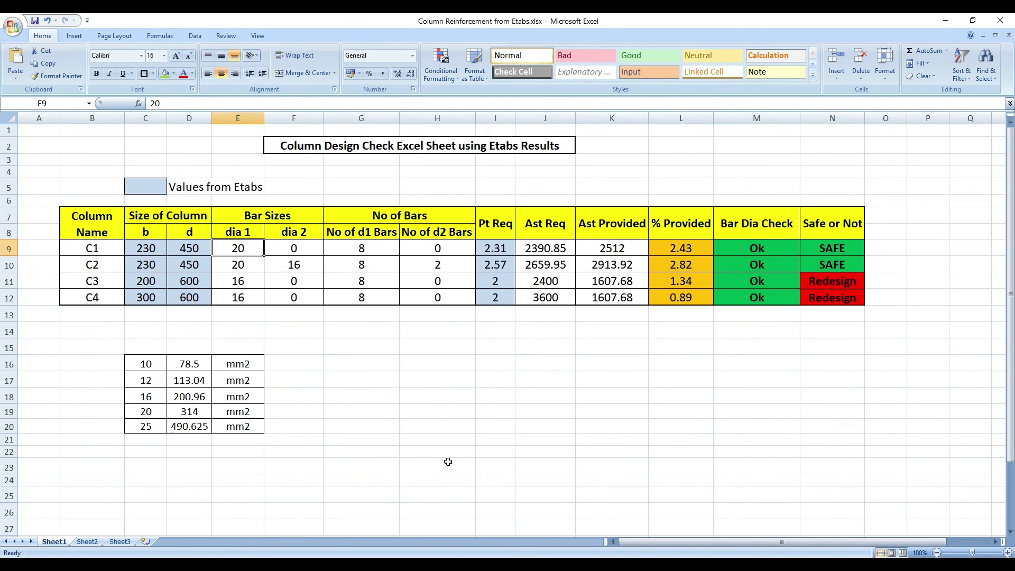
Step: Bring the Civilfield Trainers STAAD.PRO bundle course page forward in Chrome and scroll through it
left_click(335, 564)
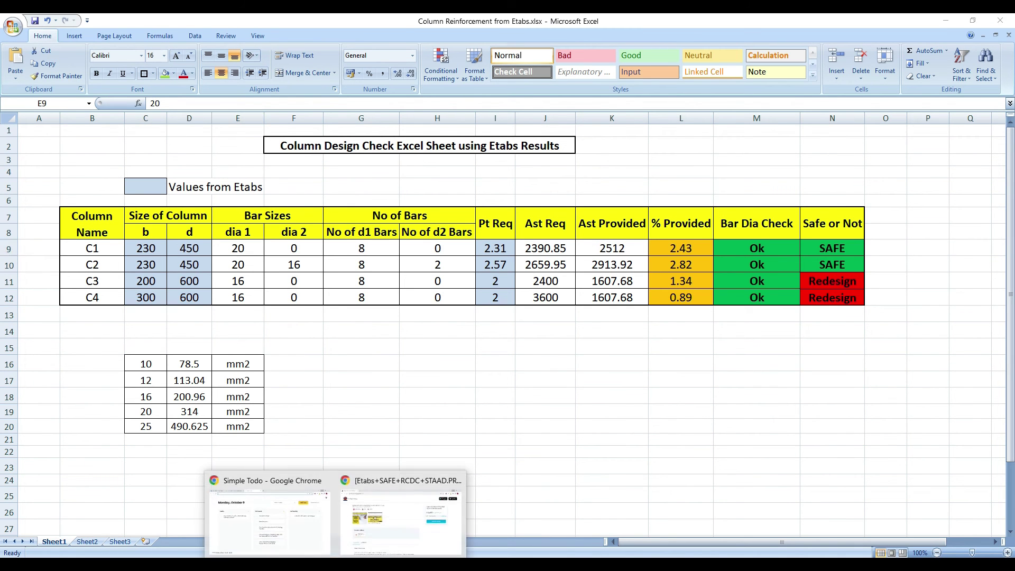
left_click(385, 526)
scroll(265, 303, "down", 8)
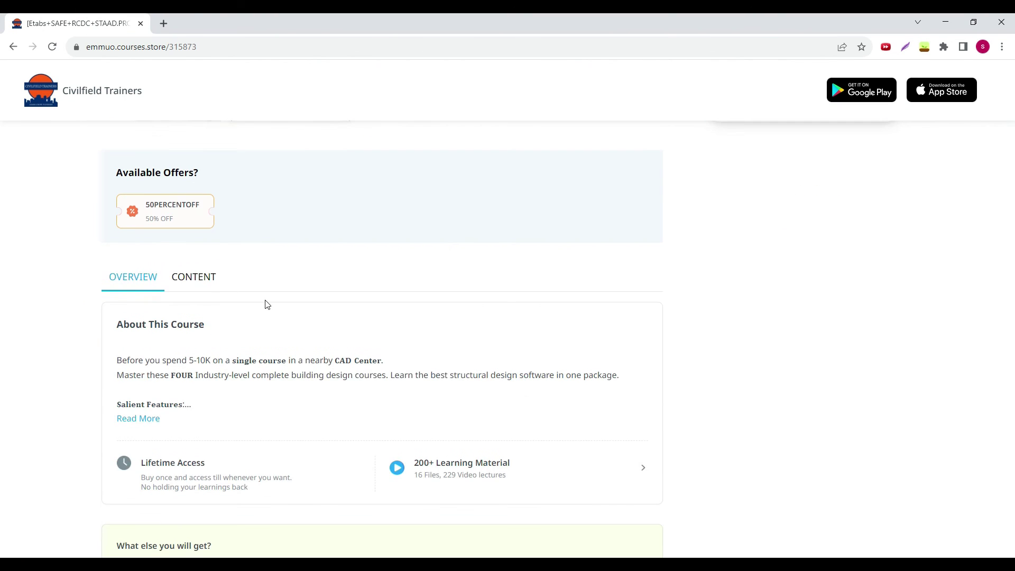
scroll(265, 304, "down", 4)
scroll(265, 304, "up", 13)
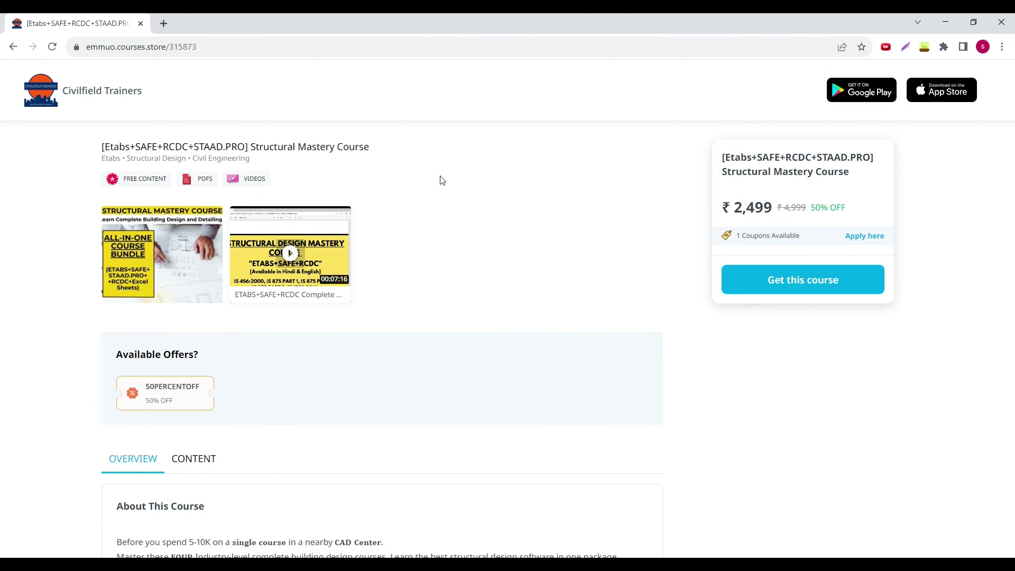
Step: Apply the 50PERCENTOFF coupon to reach ₹1,250, then return to the store home page
left_click(856, 235)
left_click(654, 374)
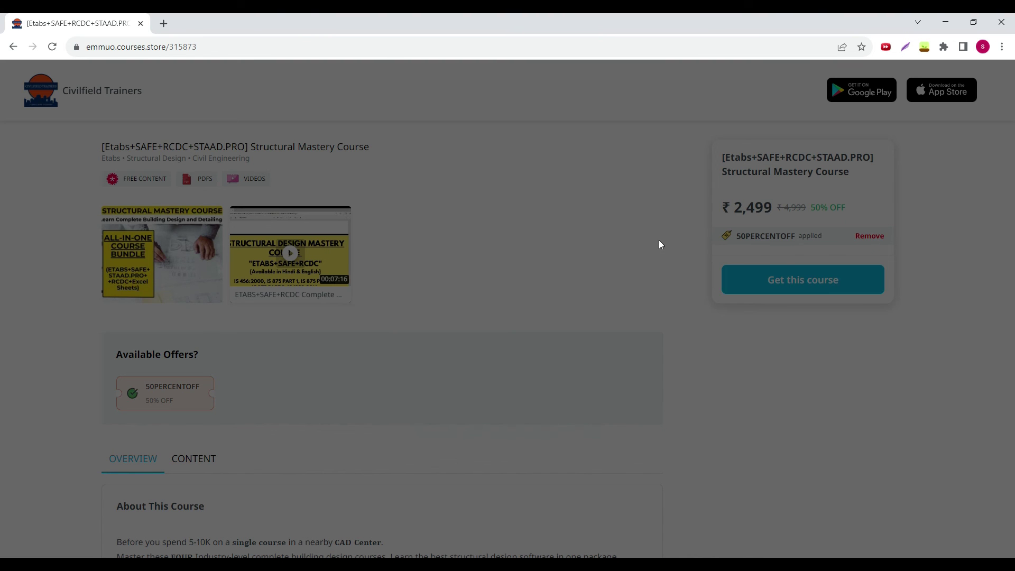
left_click(495, 391)
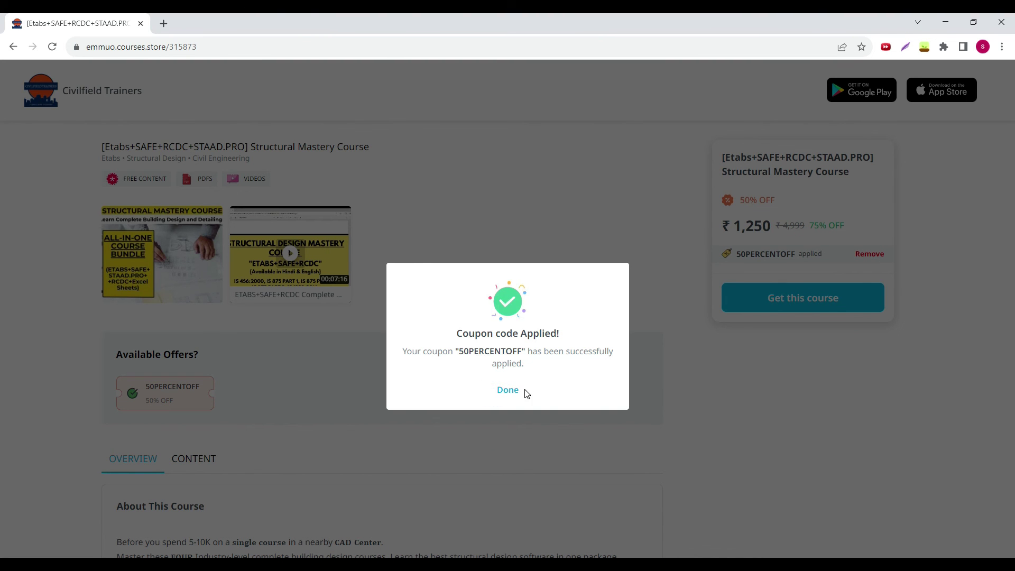
left_click(514, 388)
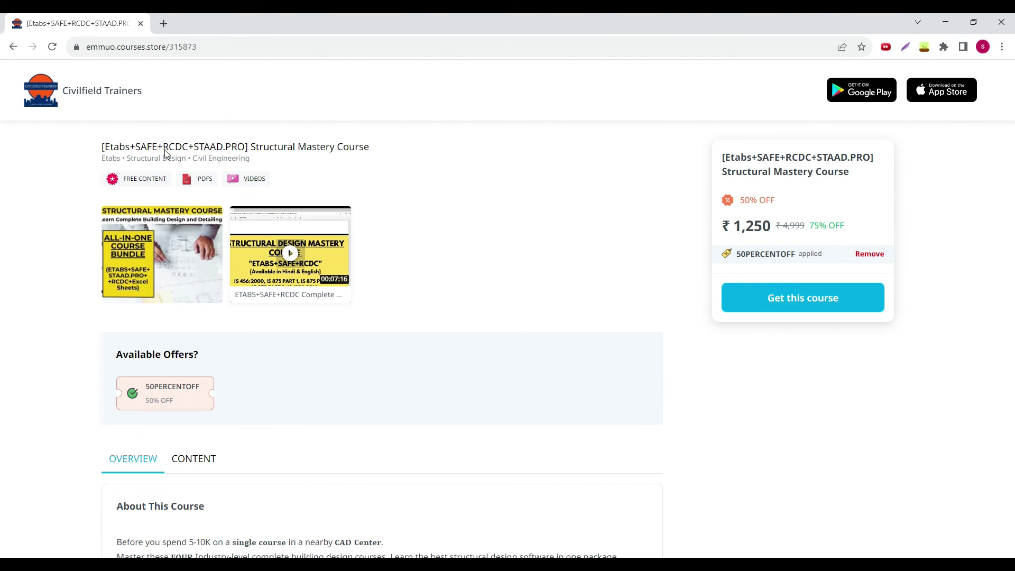
left_click(86, 96)
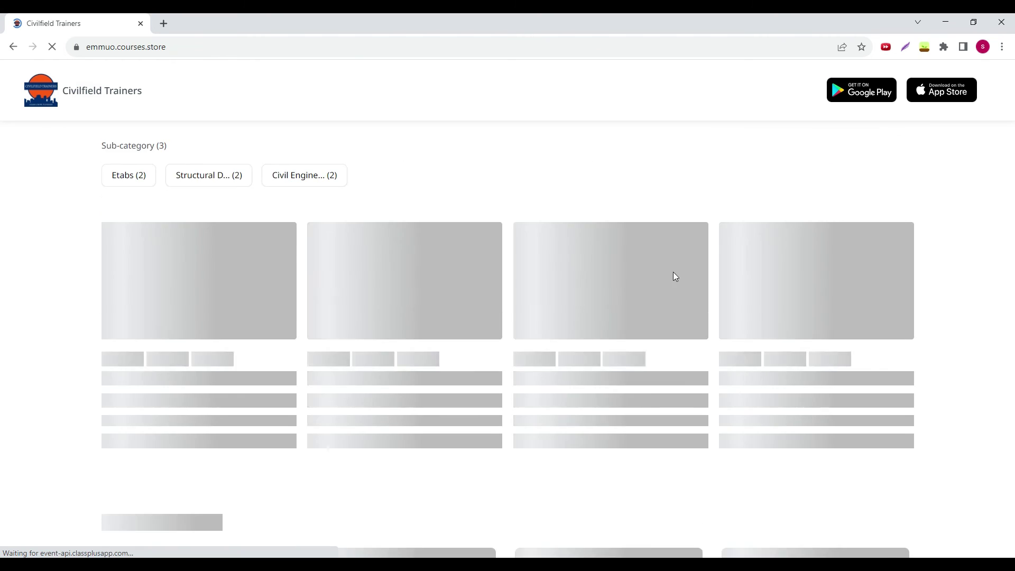
Step: Open the [Etabs+SAFE+RCDC] Structural Mastery Course and apply 50PERCENTOFF, bringing it to ₹1,000
scroll(460, 337, "down", 15)
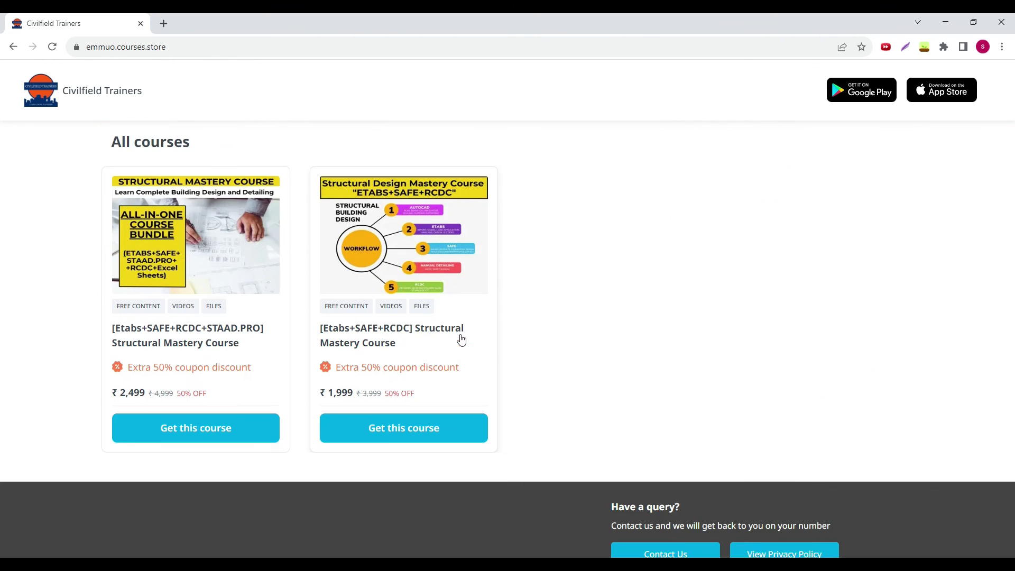
scroll(461, 340, "down", 1)
left_click(359, 316)
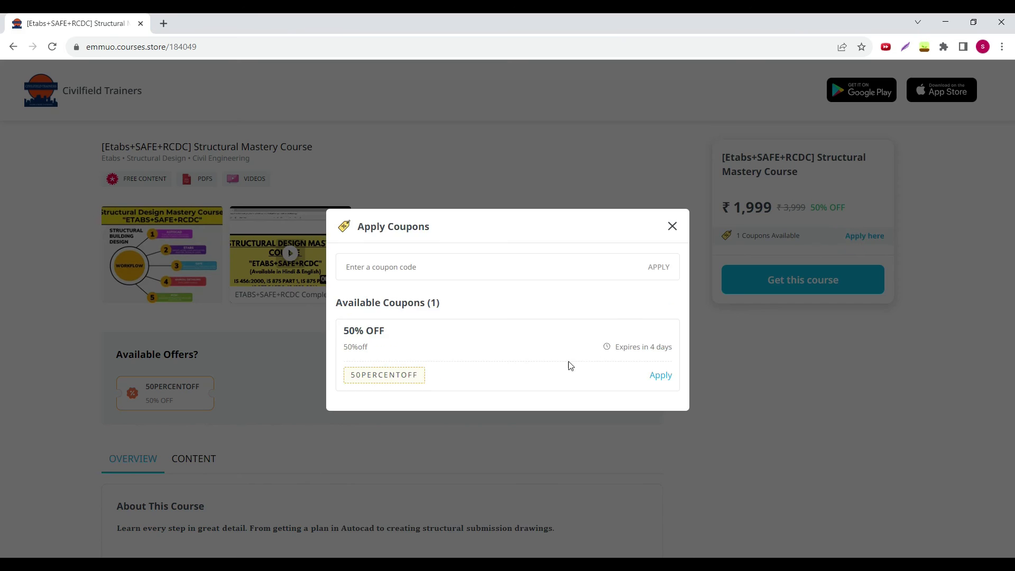
left_click(664, 375)
left_click(510, 389)
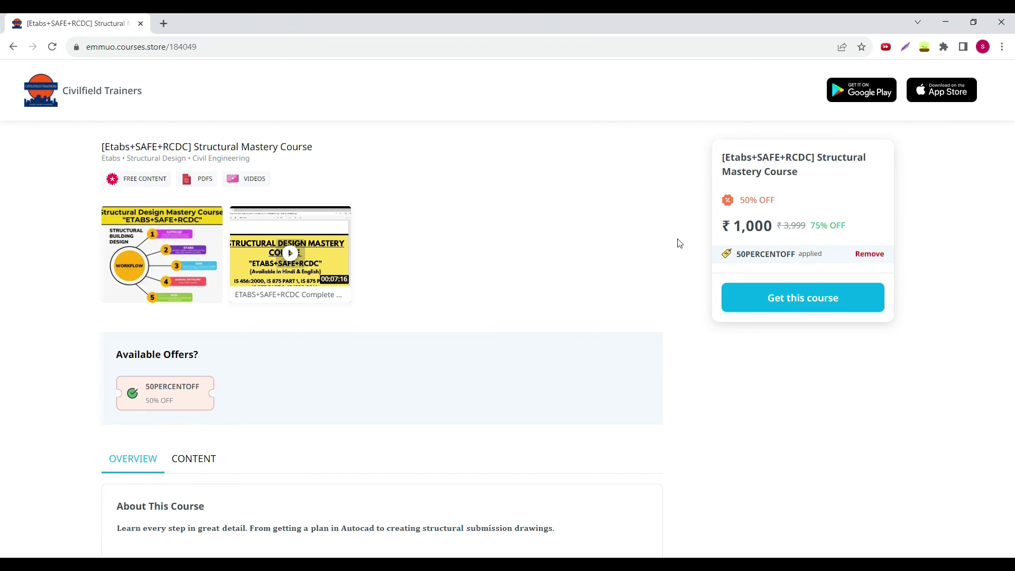
scroll(192, 281, "down", 5)
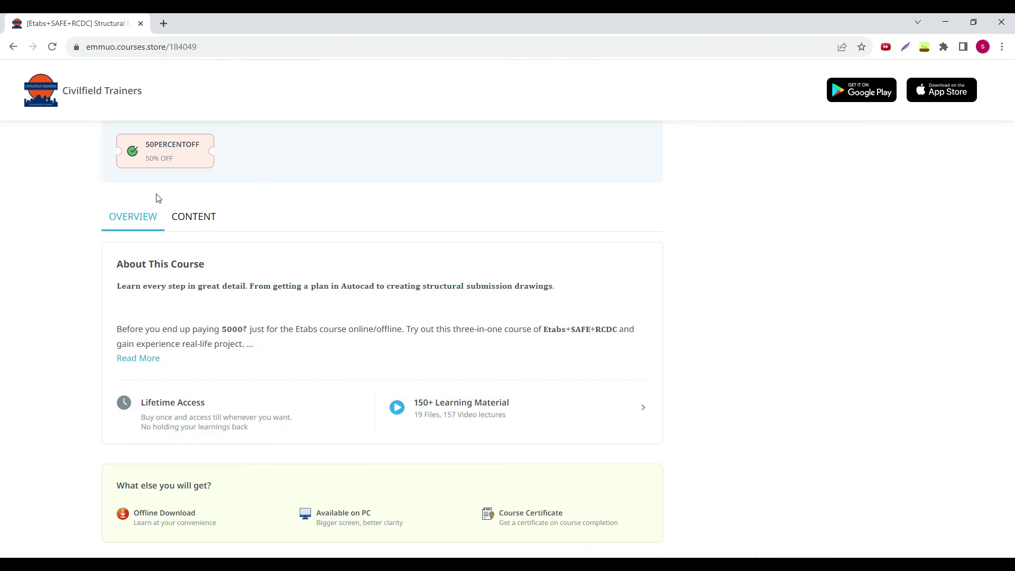
Step: Show the course contents, expand '1. ETABS+SAFE (Basic-Advance) Level Course', and scroll to the detailing videos
left_click(191, 205)
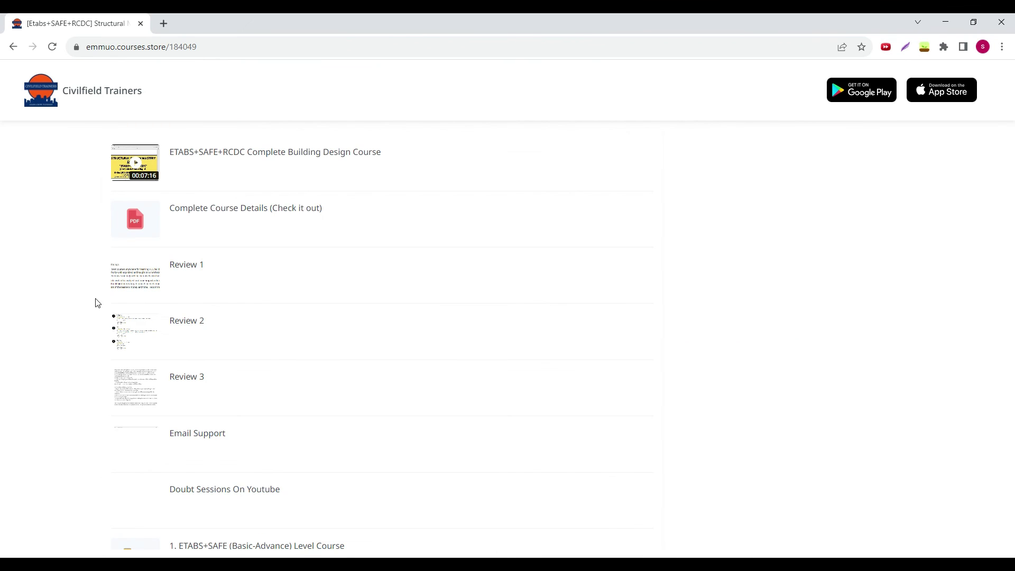
scroll(256, 324, "down", 5)
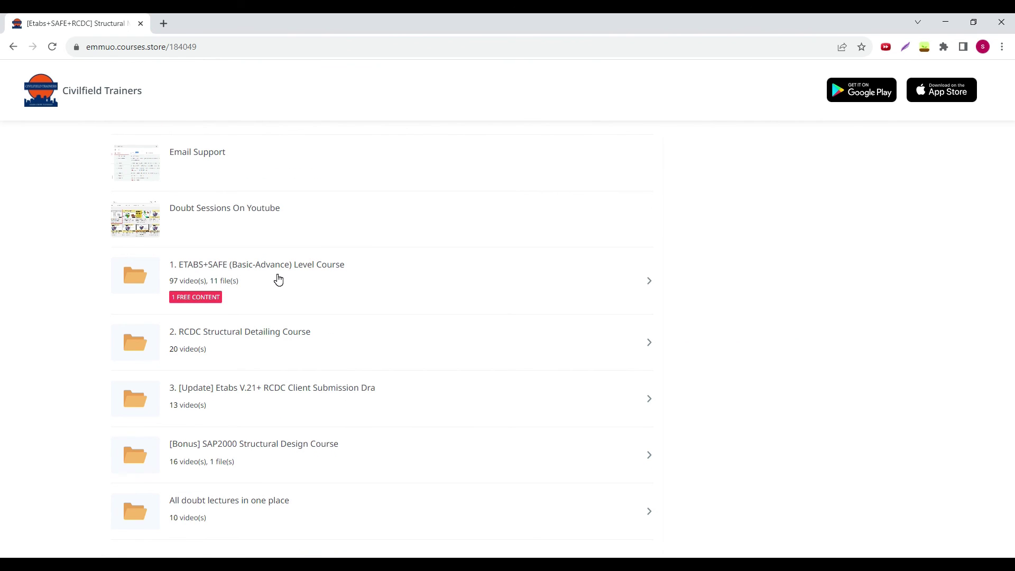
left_click(278, 279)
scroll(238, 297, "down", 5)
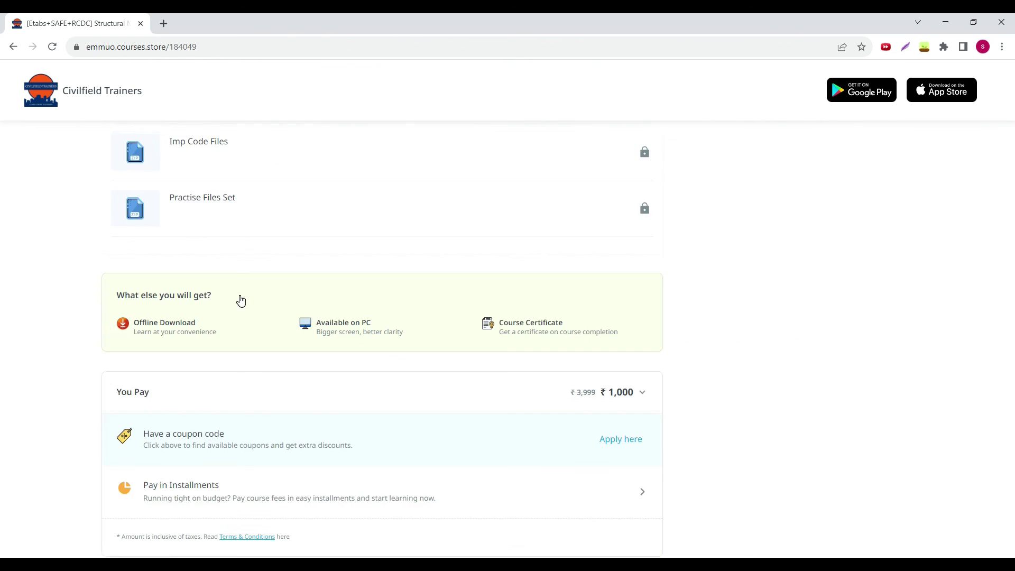
scroll(347, 264, "down", 5)
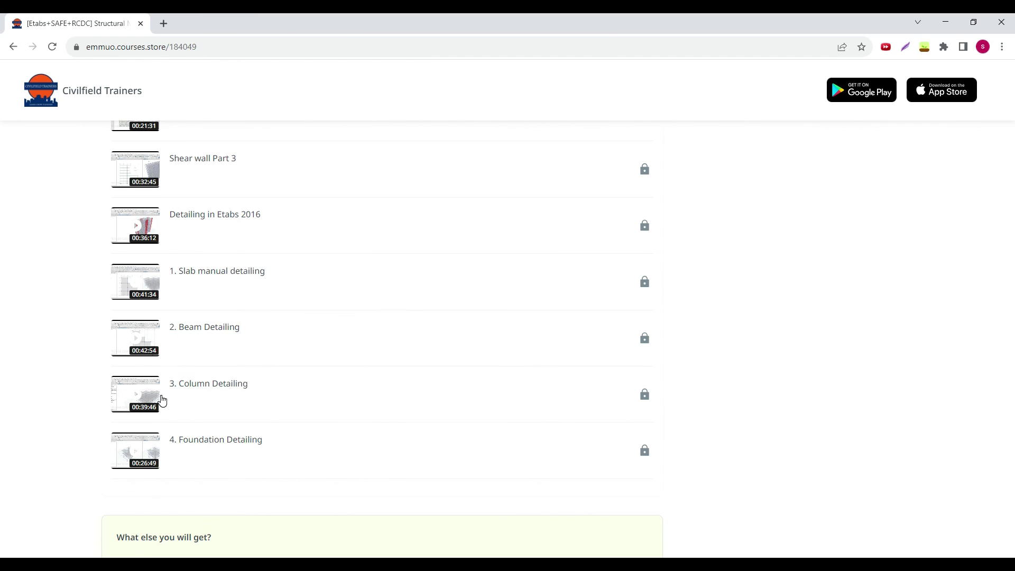
scroll(225, 365, "down", 1)
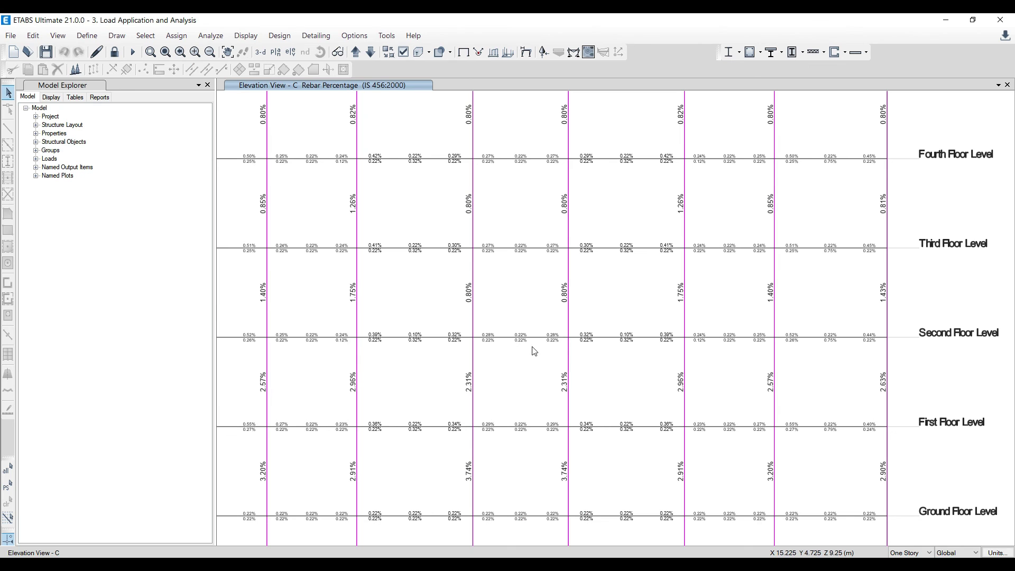
Step: Zoom out on the Elevation View C rebar percentages, then minimize ETABS
scroll(513, 344, "down", 3)
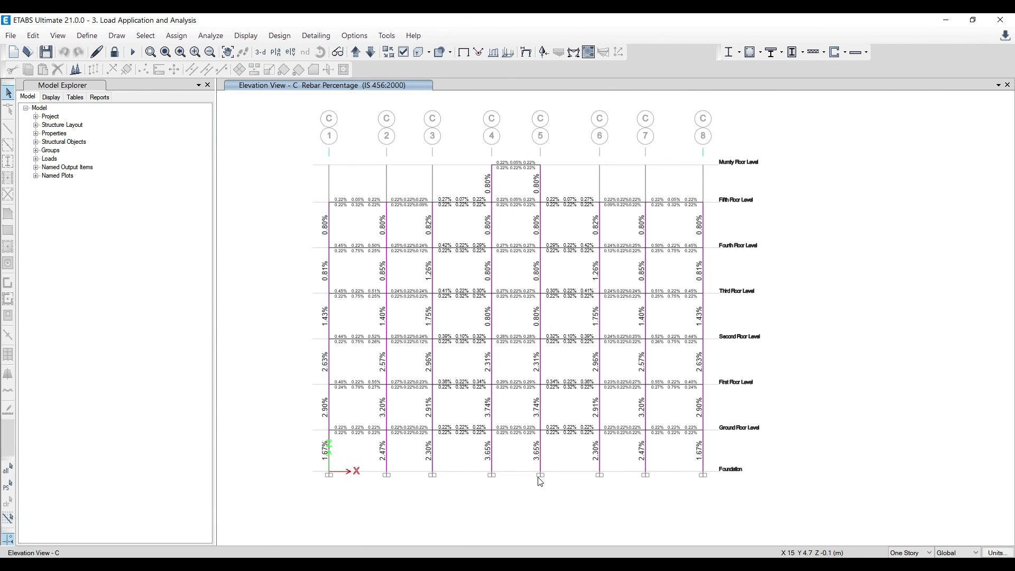
left_click(945, 20)
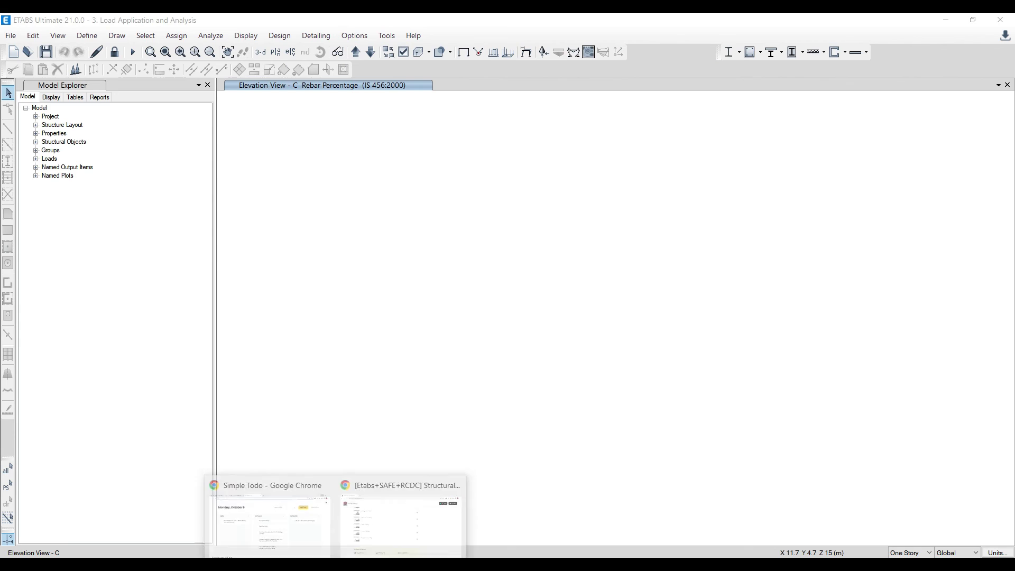
Step: Bring the Structural Mastery Course page forward, scroll through it, and show the CONTENT lesson list
left_click(395, 531)
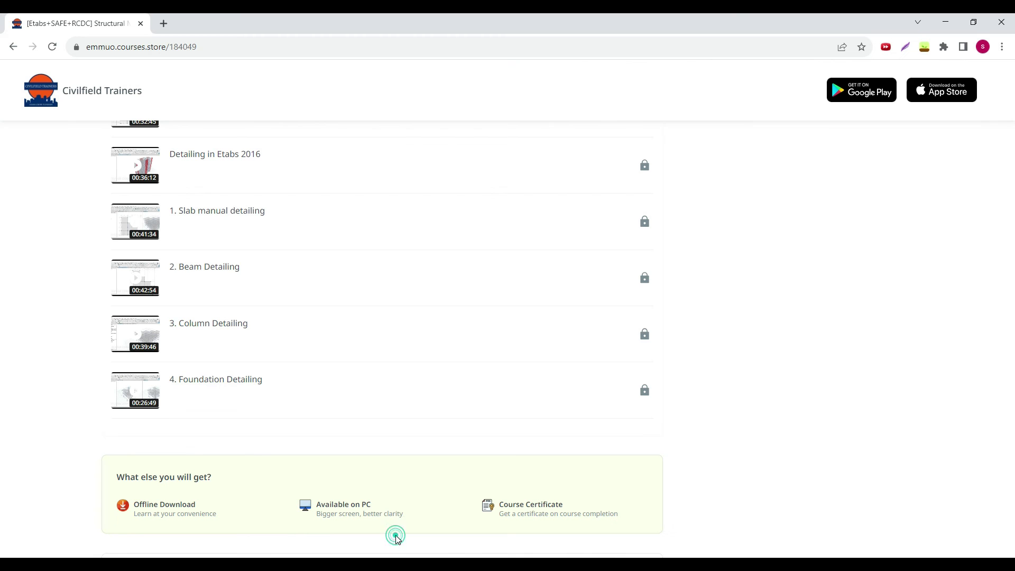
scroll(219, 374, "up", 1)
scroll(218, 373, "down", 1)
scroll(51, 315, "up", 9)
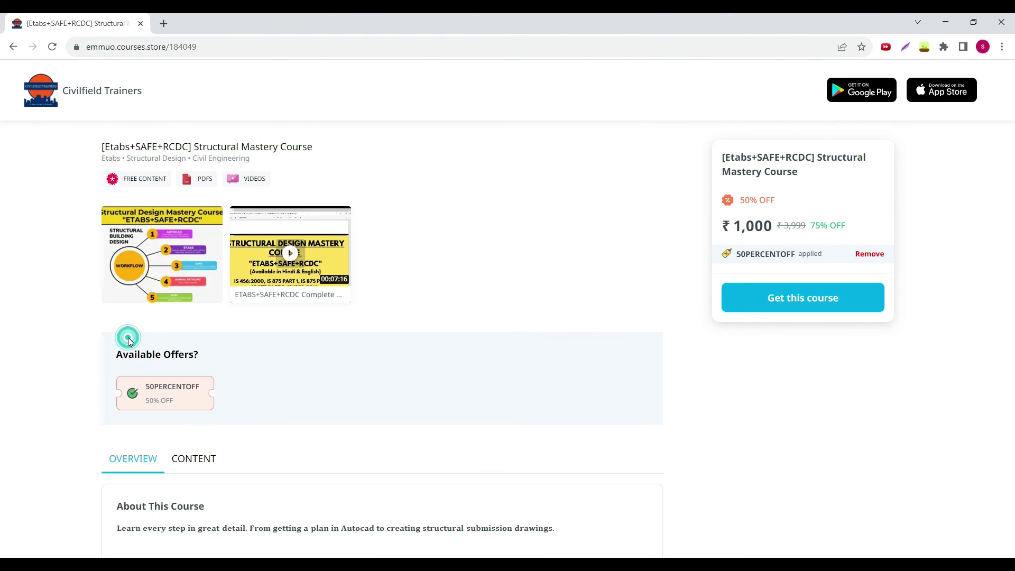
scroll(182, 377, "down", 3)
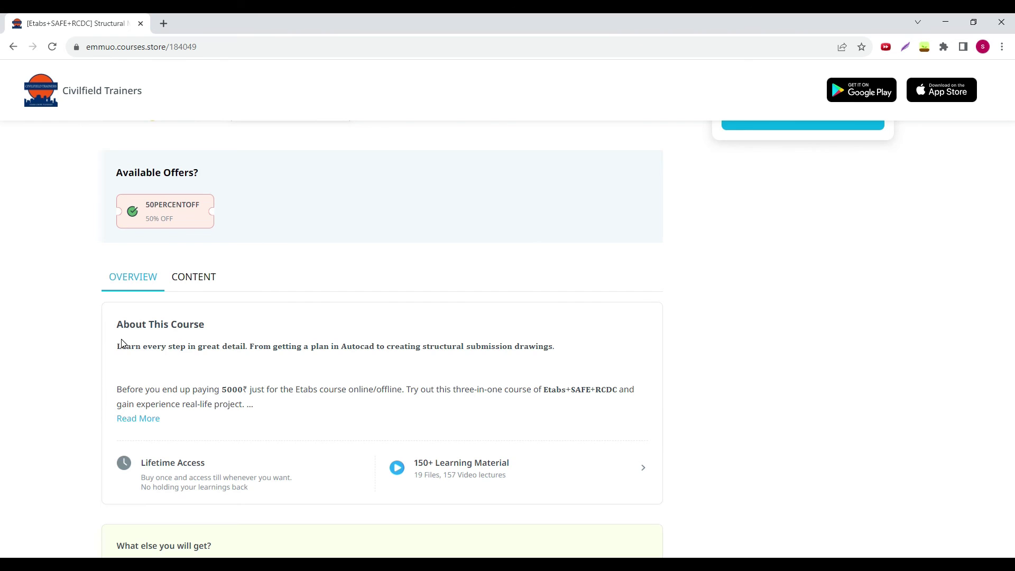
scroll(186, 295, "up", 3)
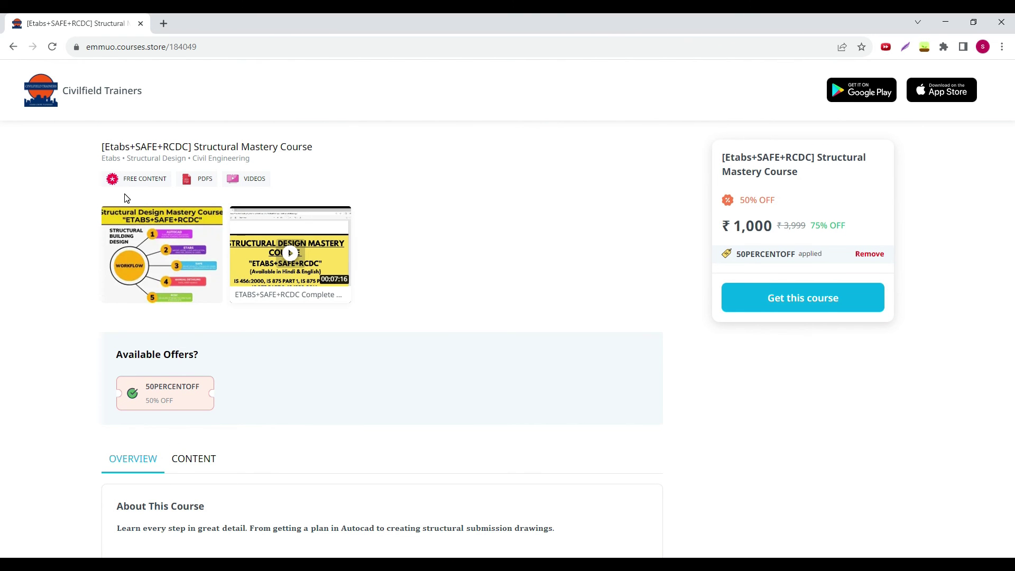
scroll(36, 338, "down", 3)
left_click(191, 276)
Step: Go back three folder levels to the course's top-level contents
scroll(252, 325, "down", 3)
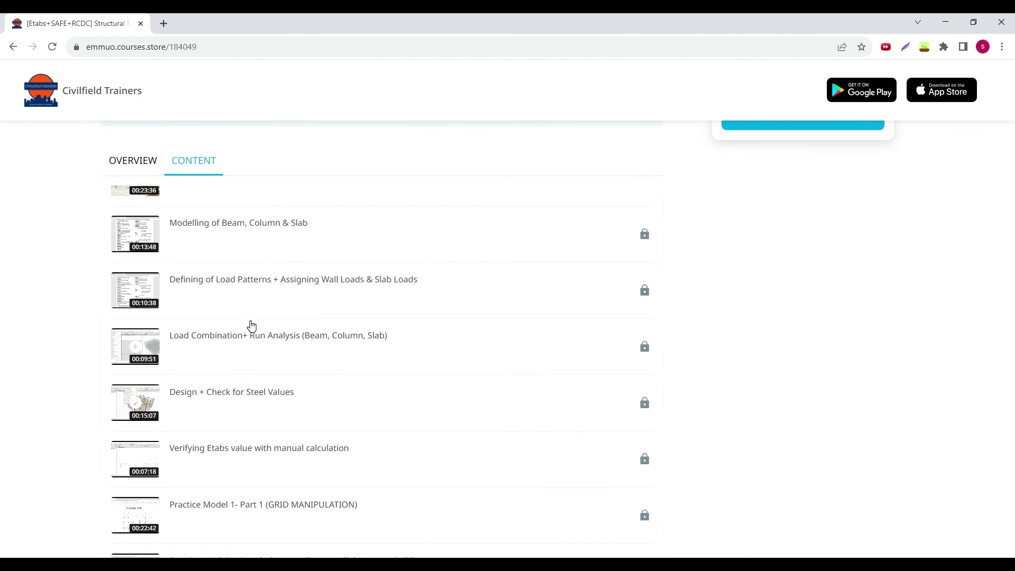
scroll(148, 312, "up", 3)
left_click(119, 206)
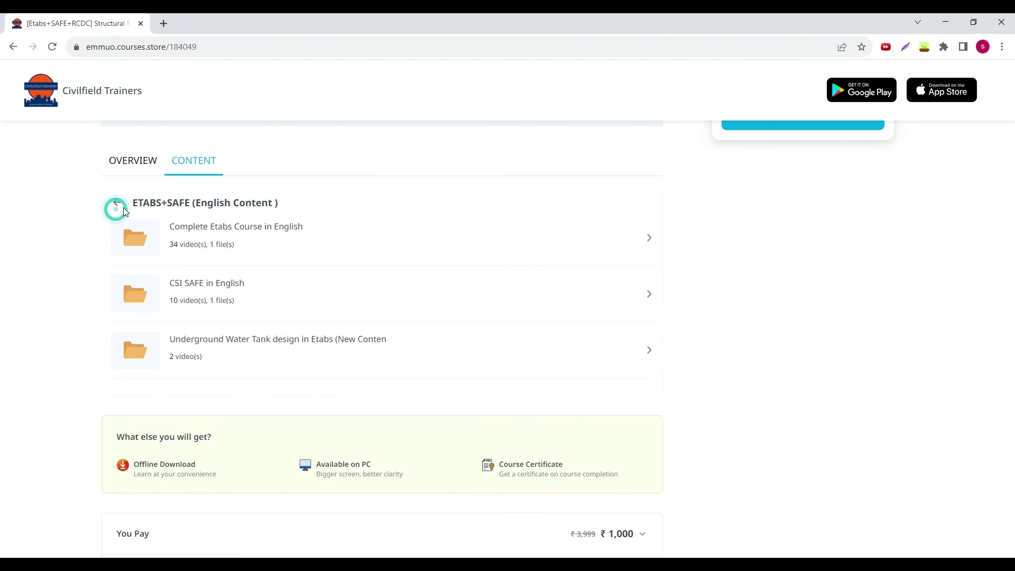
left_click(121, 207)
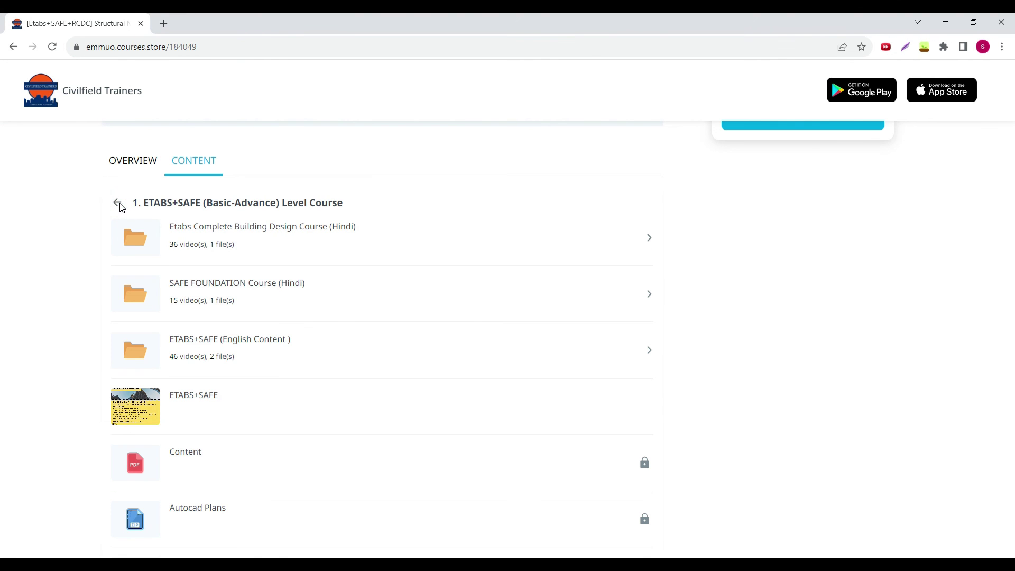
left_click(120, 206)
Step: Open the '3. [Update] Etabs V.21+ RCDC' folder, then minimize the Excel check sheet
scroll(252, 392, "down", 3)
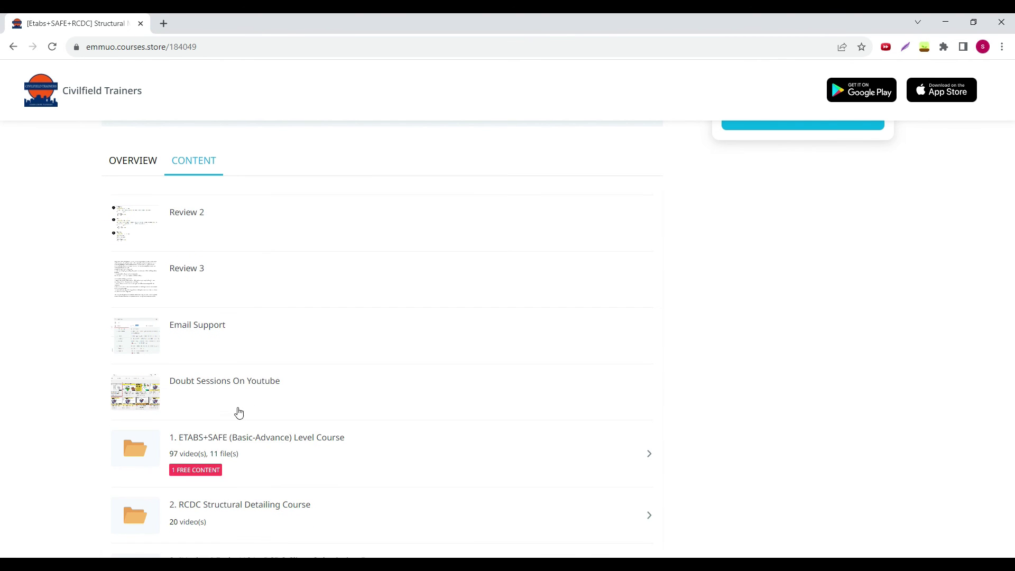
scroll(239, 418, "down", 5)
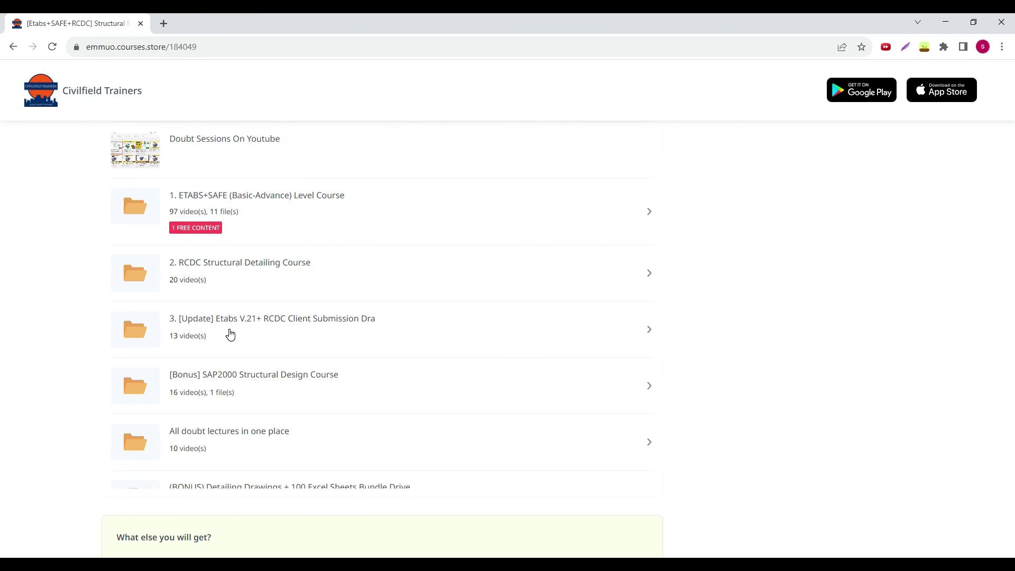
left_click(230, 334)
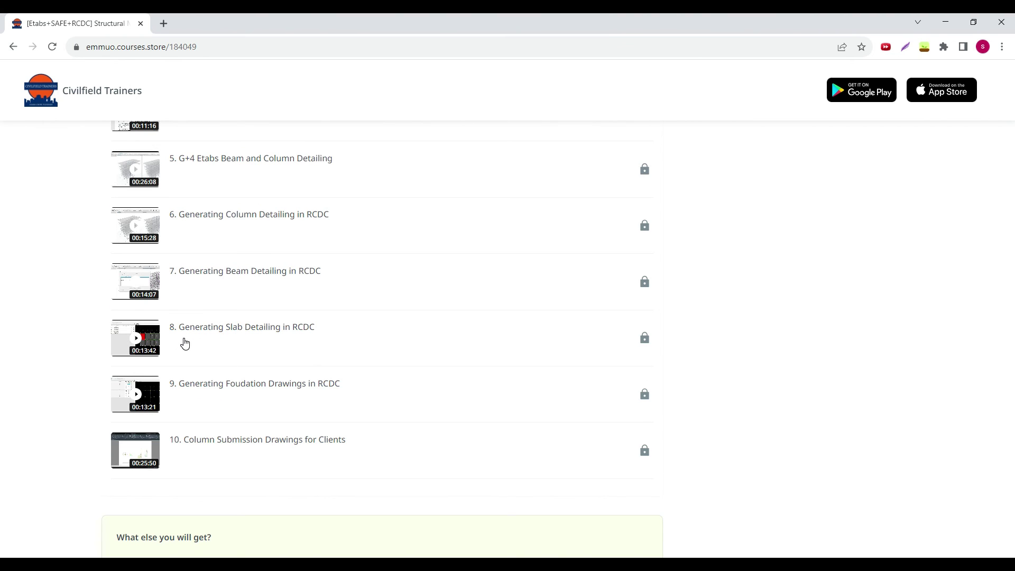
scroll(304, 388, "up", 2)
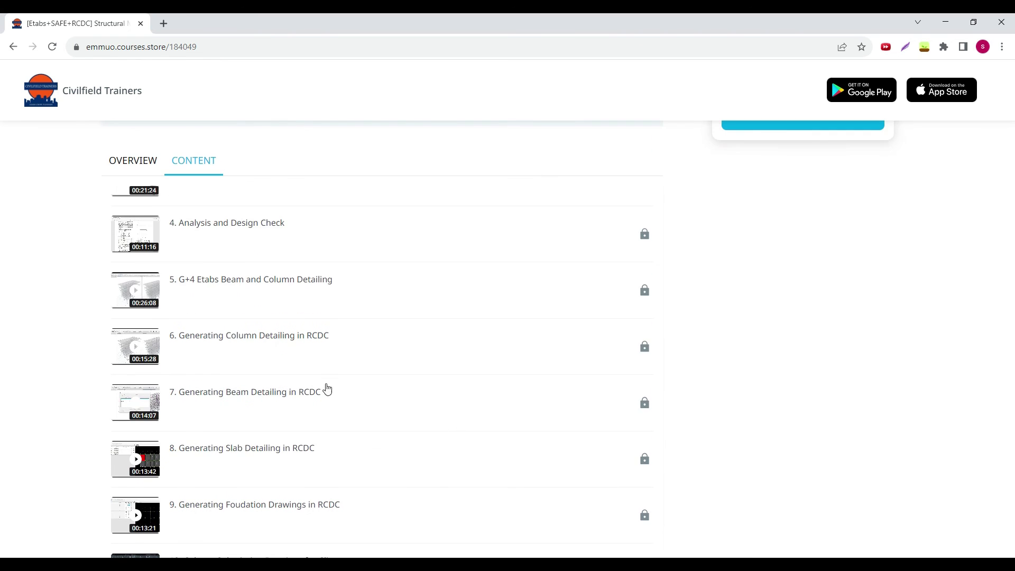
scroll(302, 361, "down", 6)
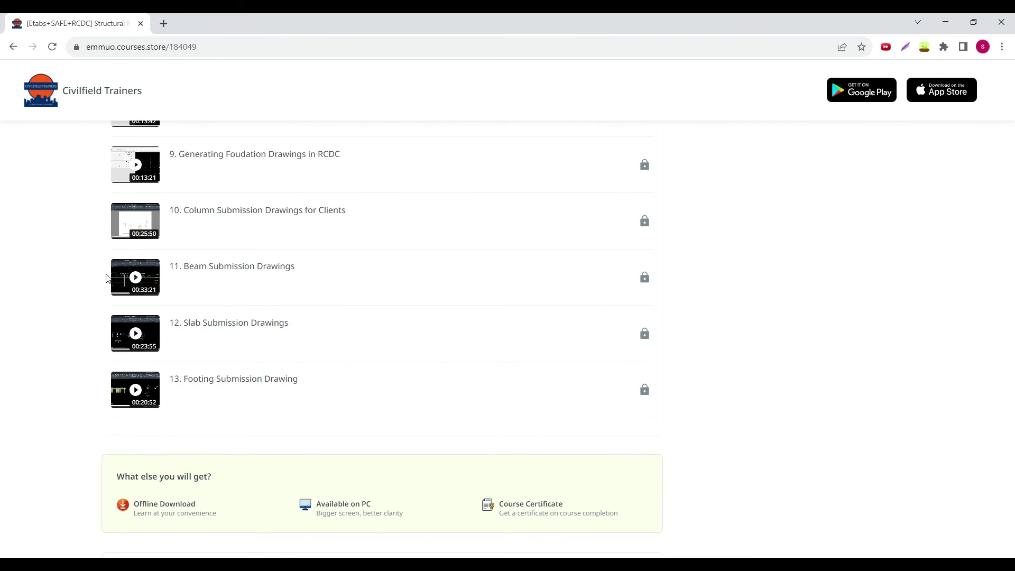
scroll(52, 328, "up", 5)
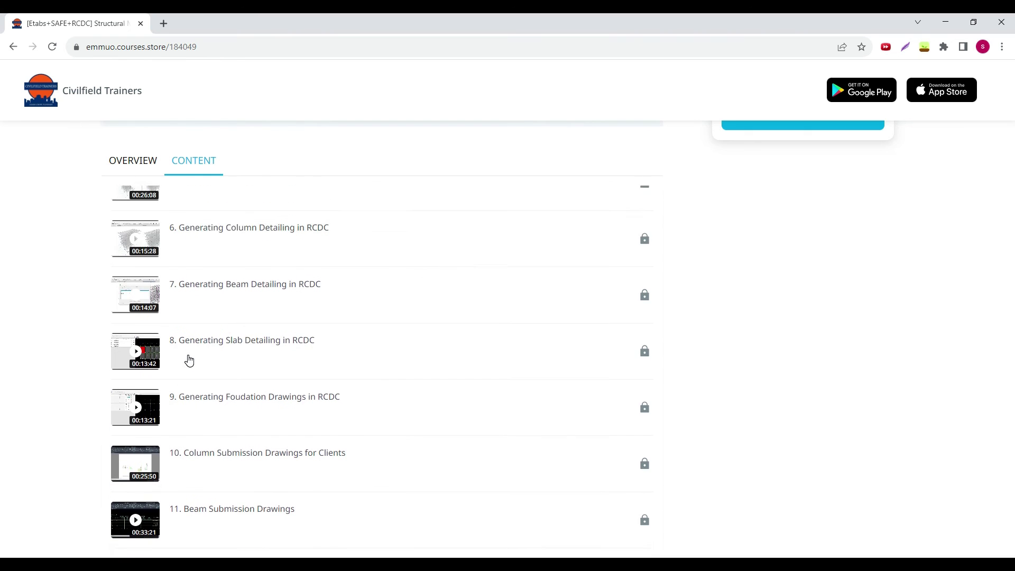
scroll(189, 359, "up", 5)
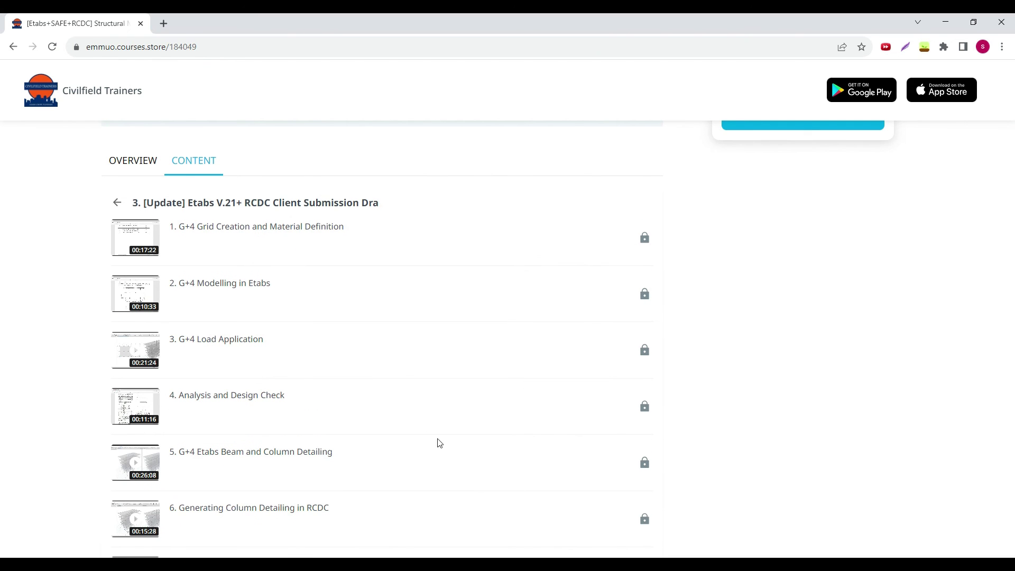
key("alt+Tab")
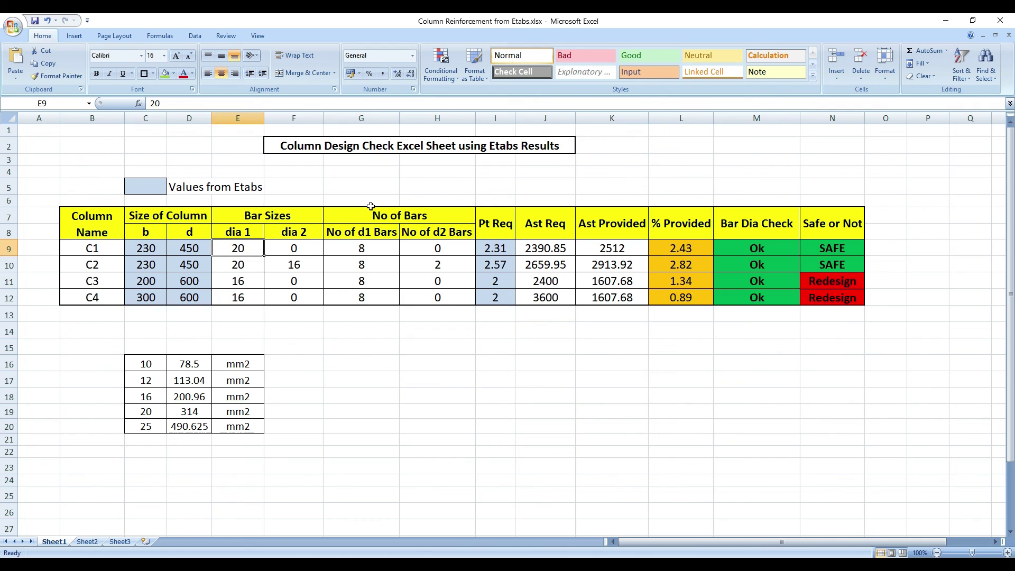
left_click(946, 22)
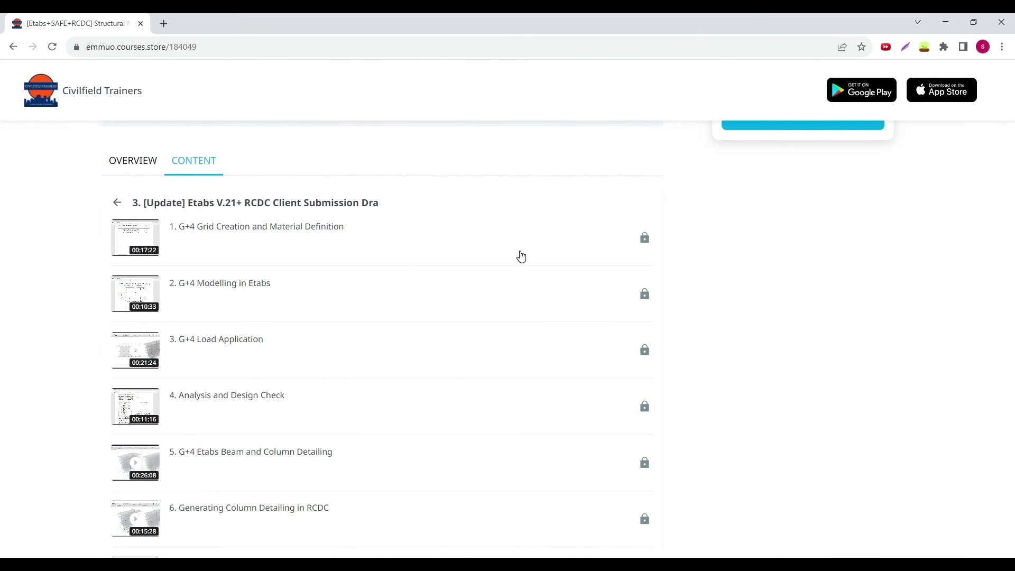